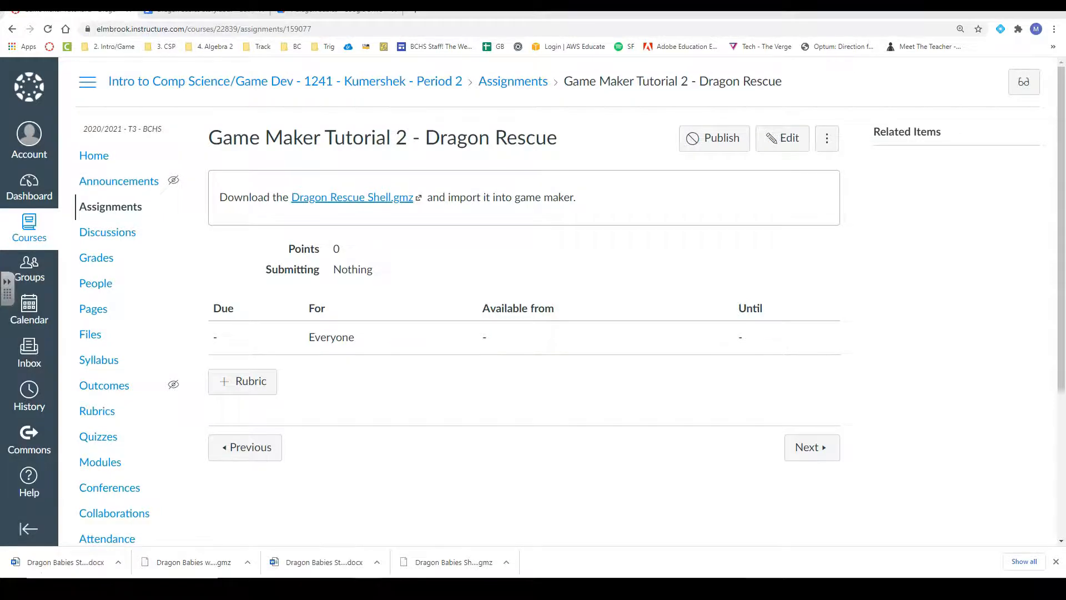
Step: Bring the DragonBabiesTutorial.doc outline into view and review its Life Cycle, Global Variable and Relative concepts
drag(614, 34, 466, 31)
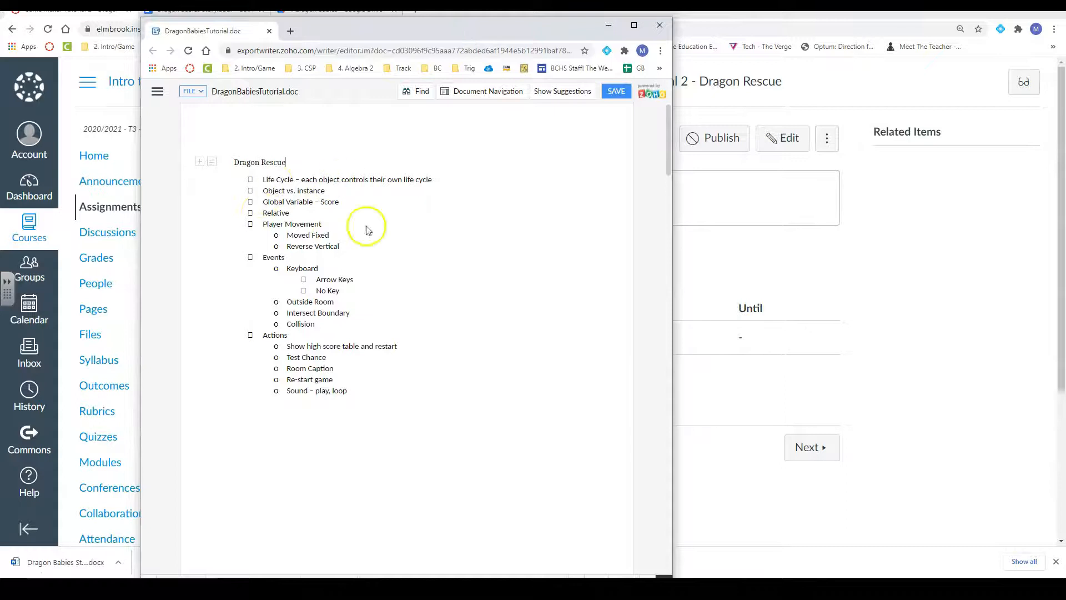
drag(263, 180, 393, 177)
click(389, 179)
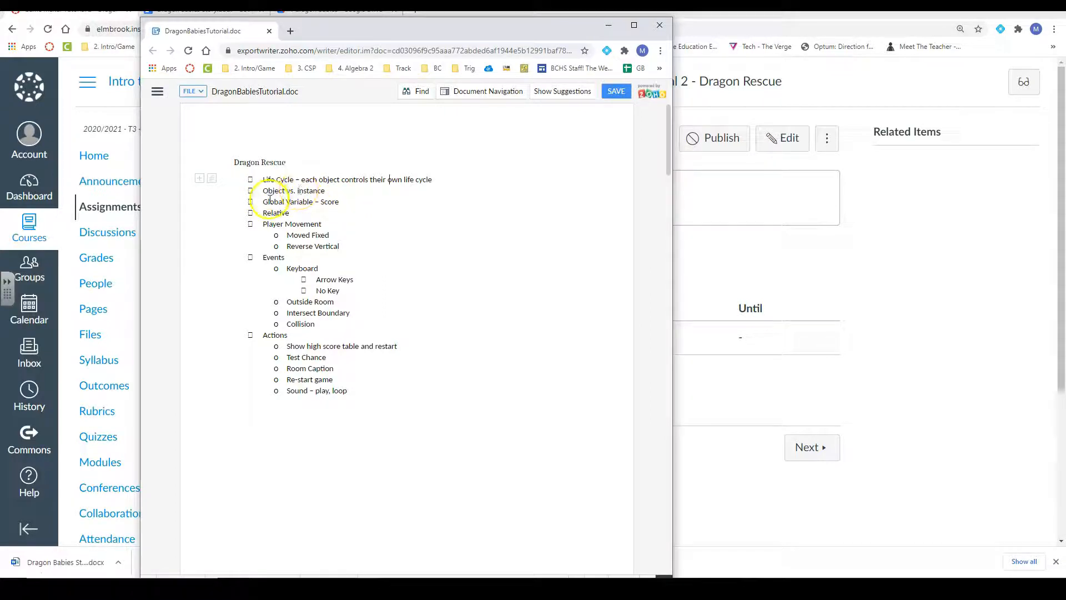
drag(264, 202, 332, 196)
click(349, 202)
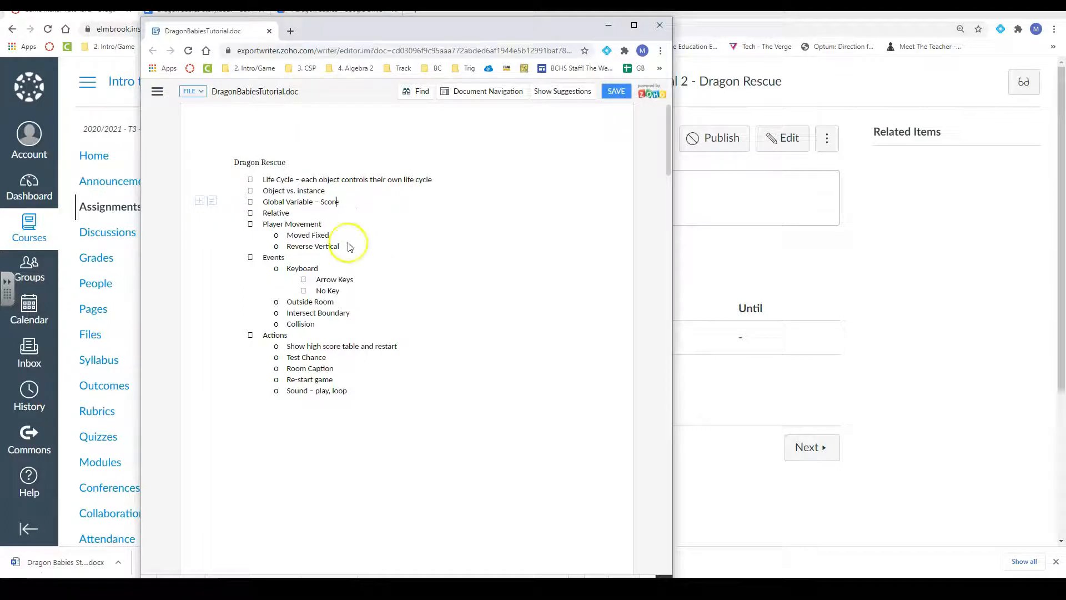
click(263, 214)
drag(264, 215, 291, 212)
click(292, 213)
click(296, 229)
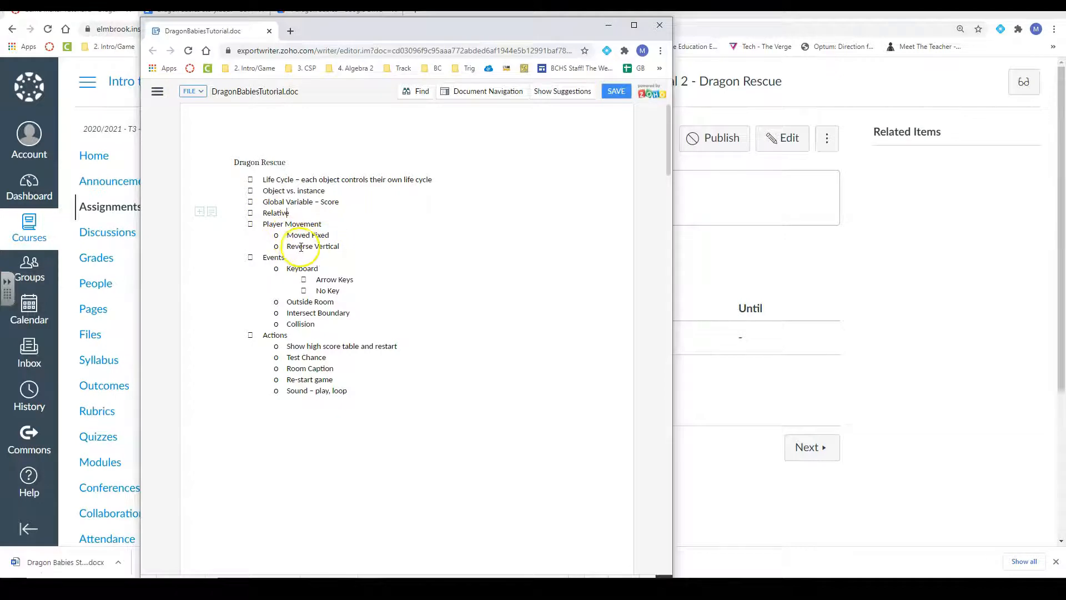
Step: Review the outline's Reverse Vertical movement, its events and its list of actions, and move the document window out of the way
drag(304, 247, 345, 247)
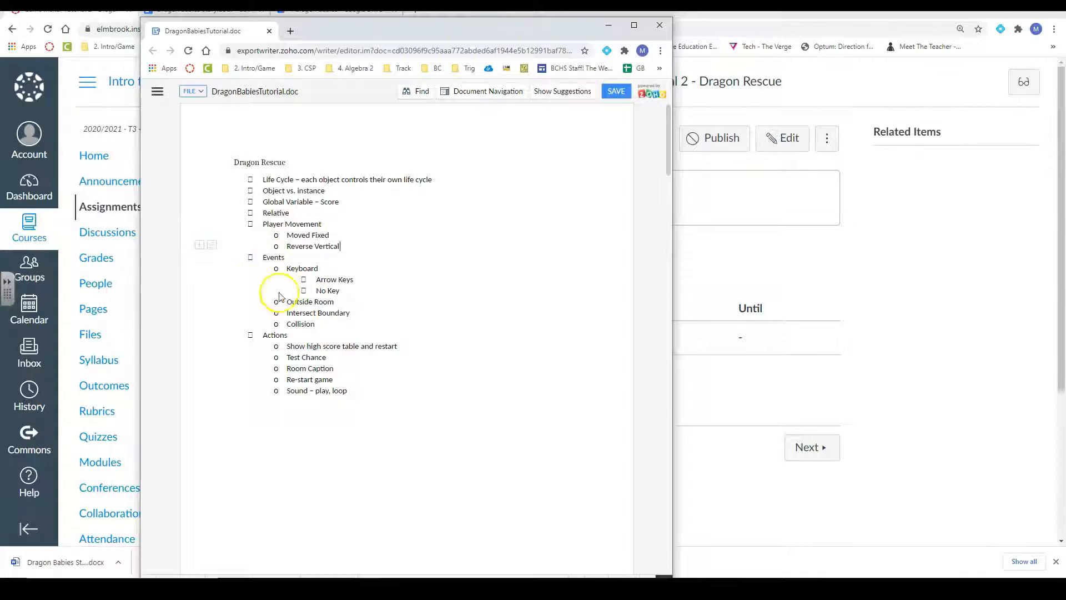
drag(284, 302, 335, 301)
click(335, 302)
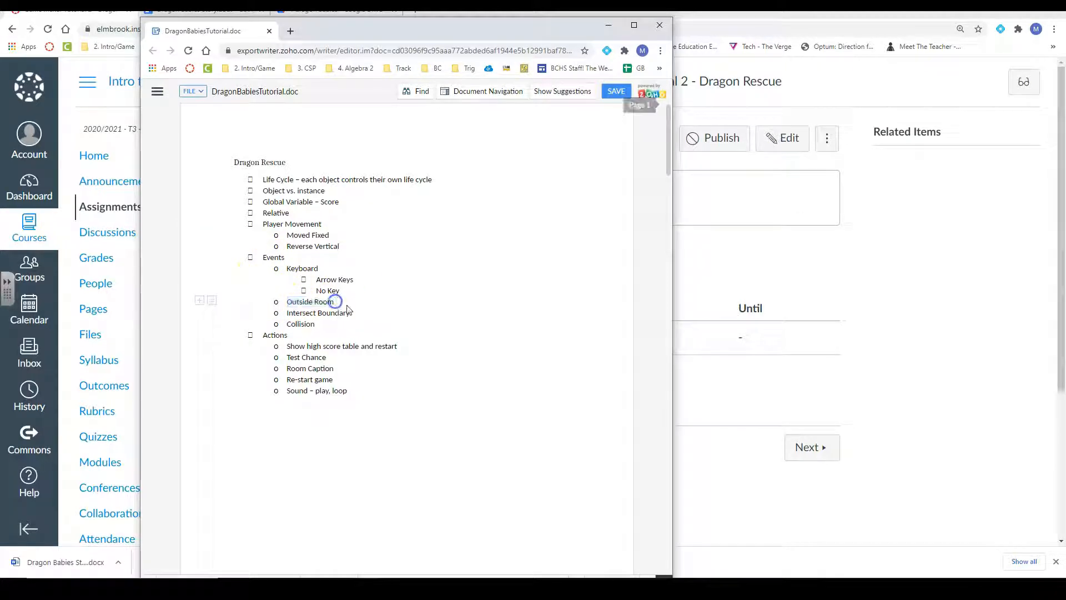
drag(287, 313, 350, 313)
click(348, 312)
drag(287, 326, 329, 324)
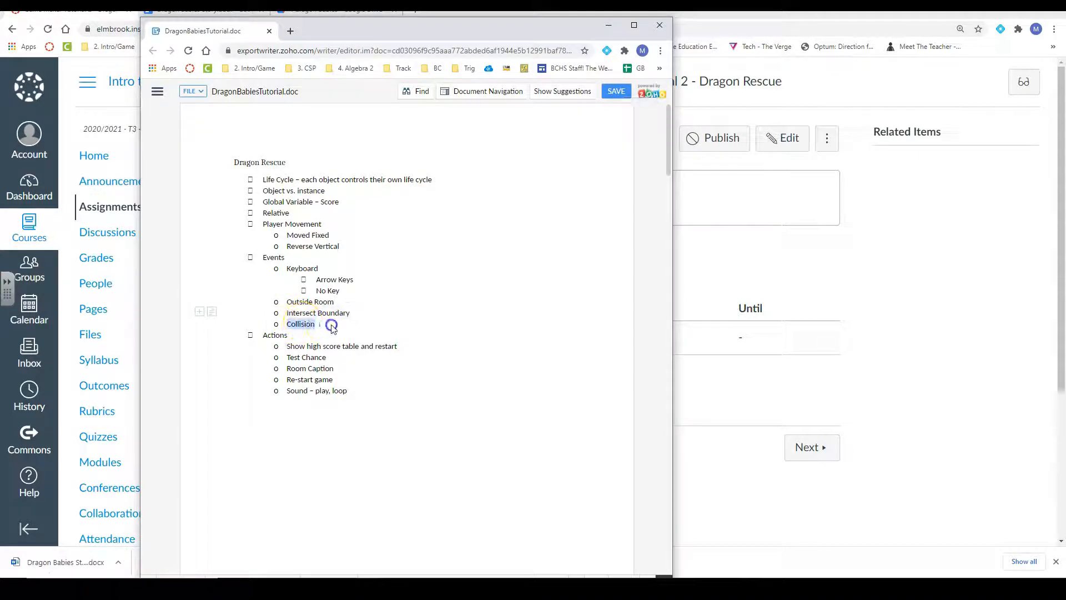
click(325, 326)
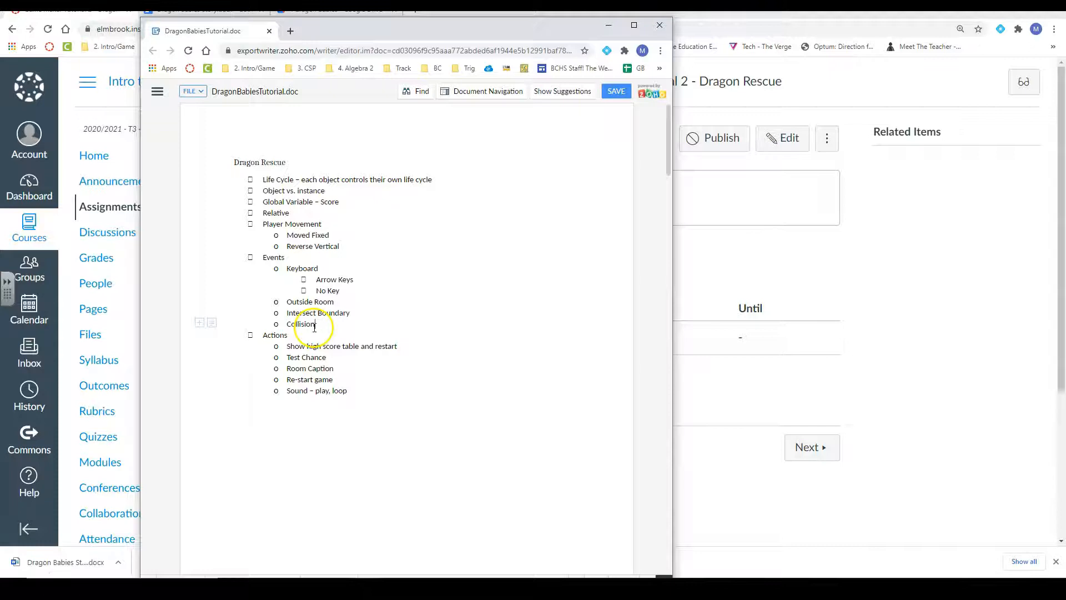
drag(273, 335, 348, 390)
click(349, 391)
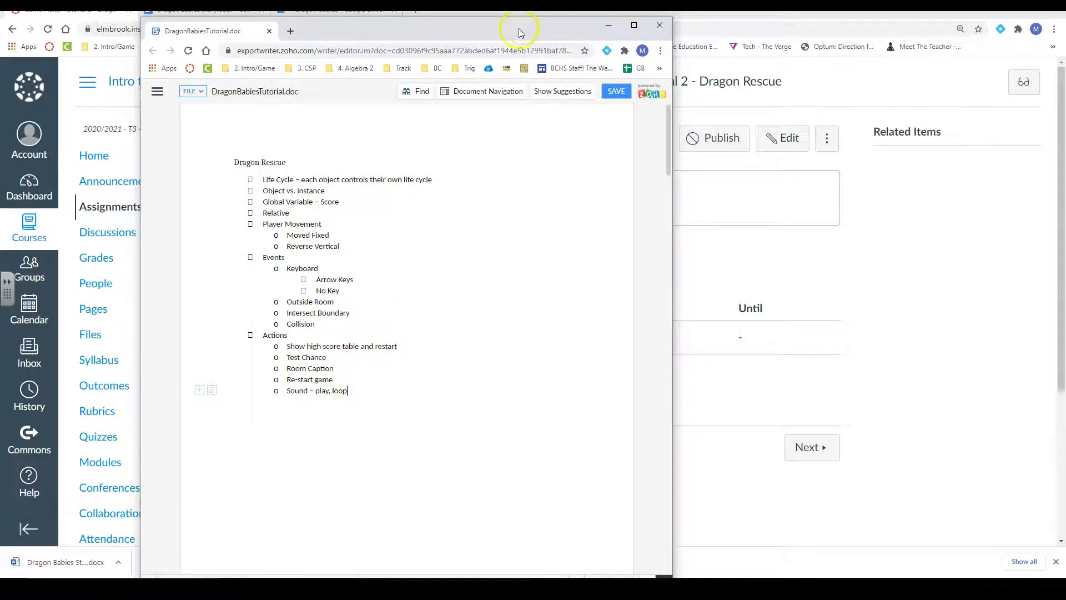
drag(543, 32, 1065, 32)
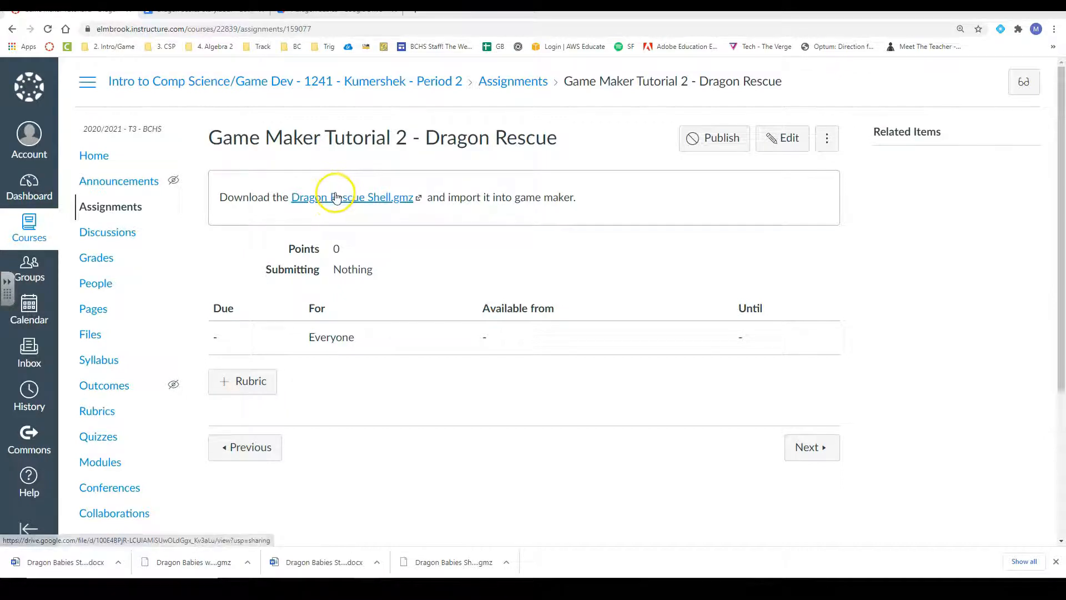
Step: Download Dragon Rescue Shell.gmz from the assignment page, switch to GameMaker Studio and import it as a project
click(357, 199)
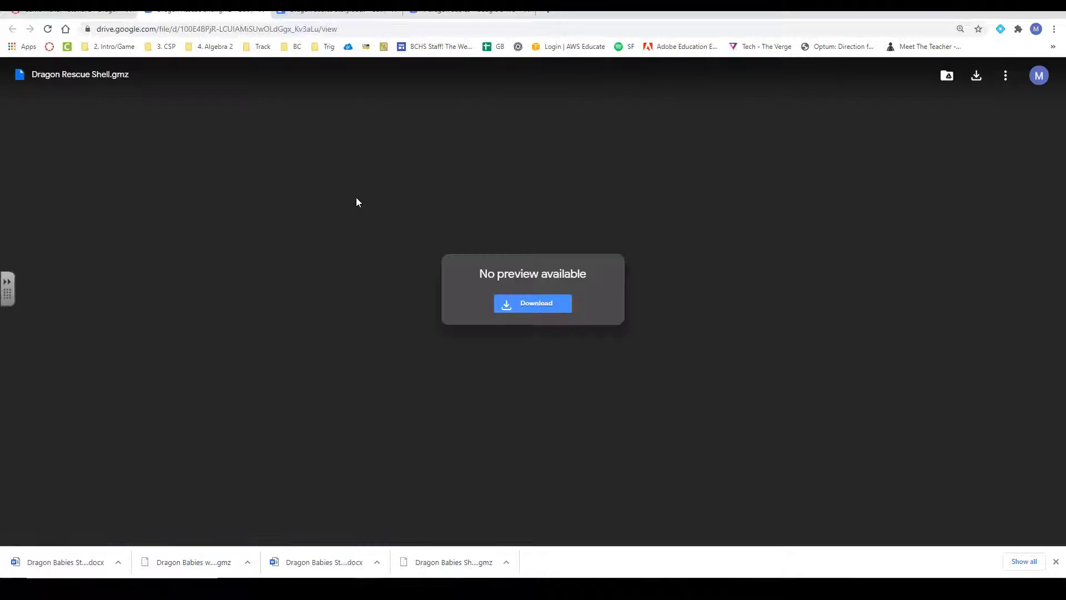
click(491, 272)
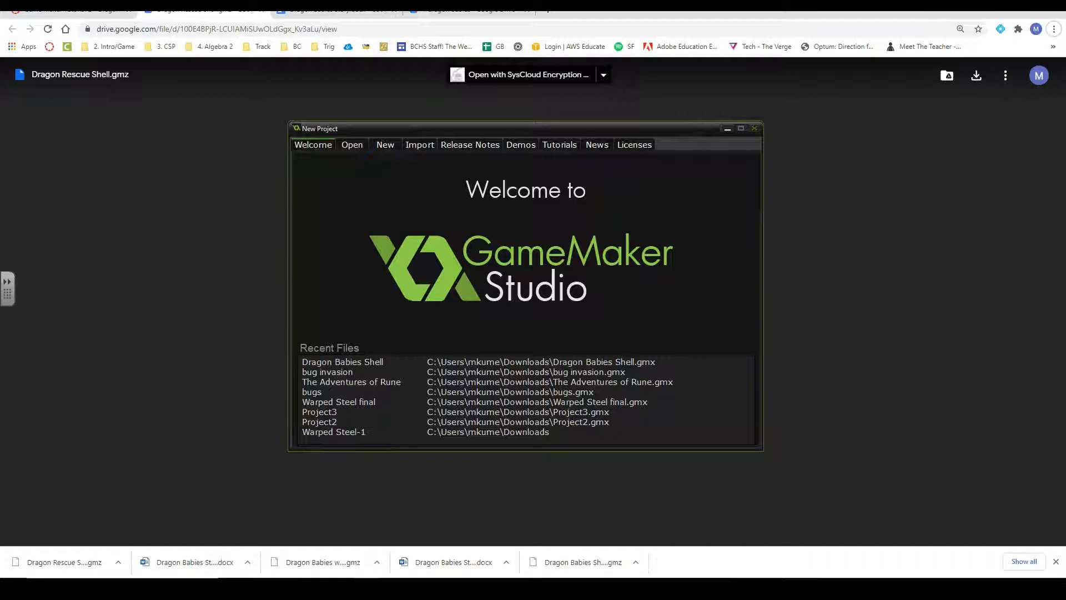
click(425, 147)
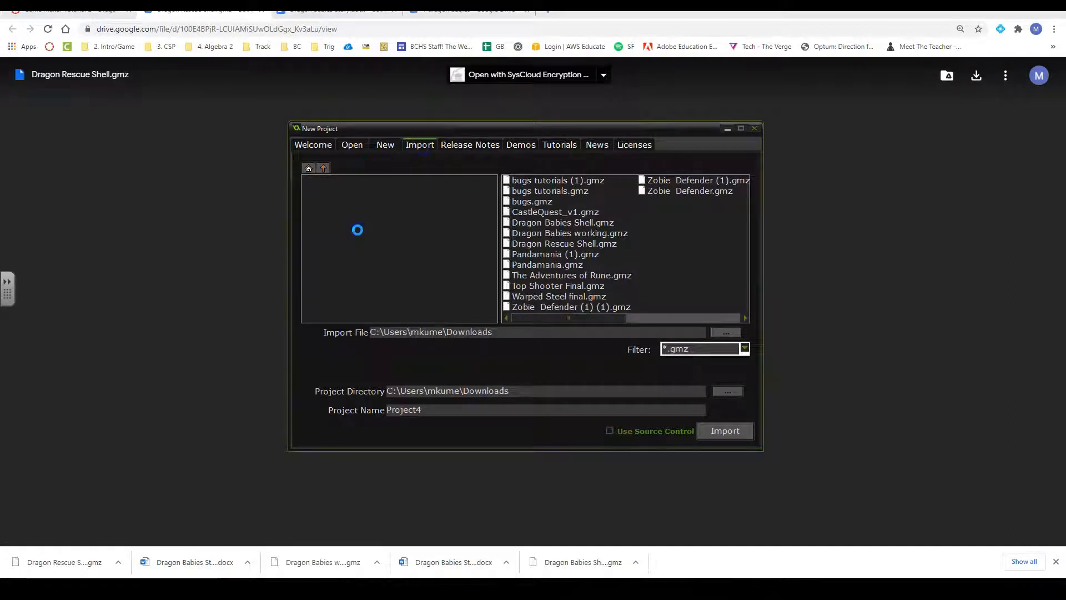
drag(354, 226, 555, 236)
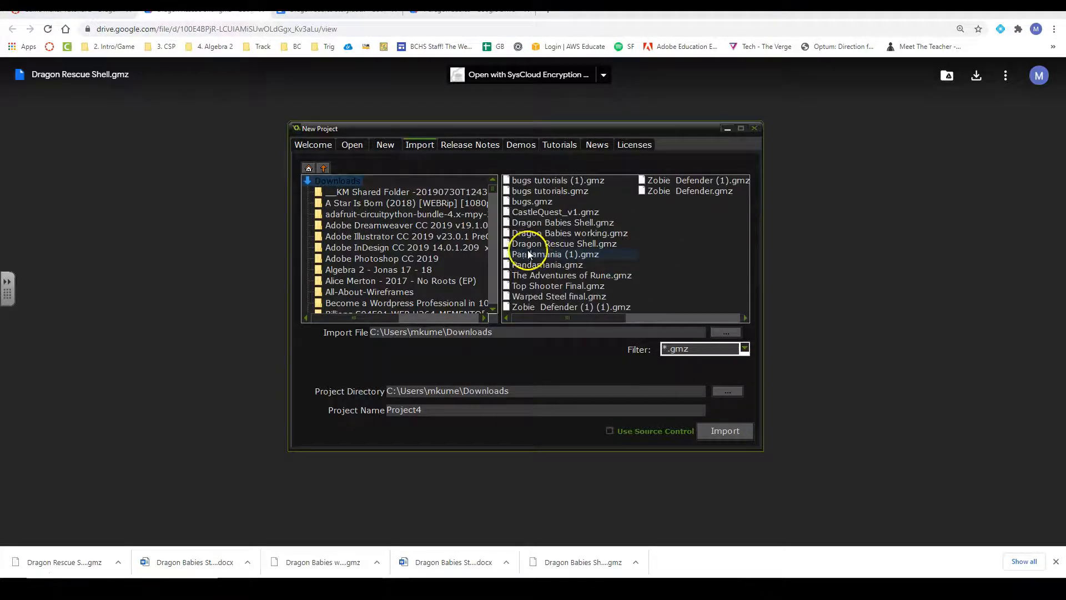
click(550, 244)
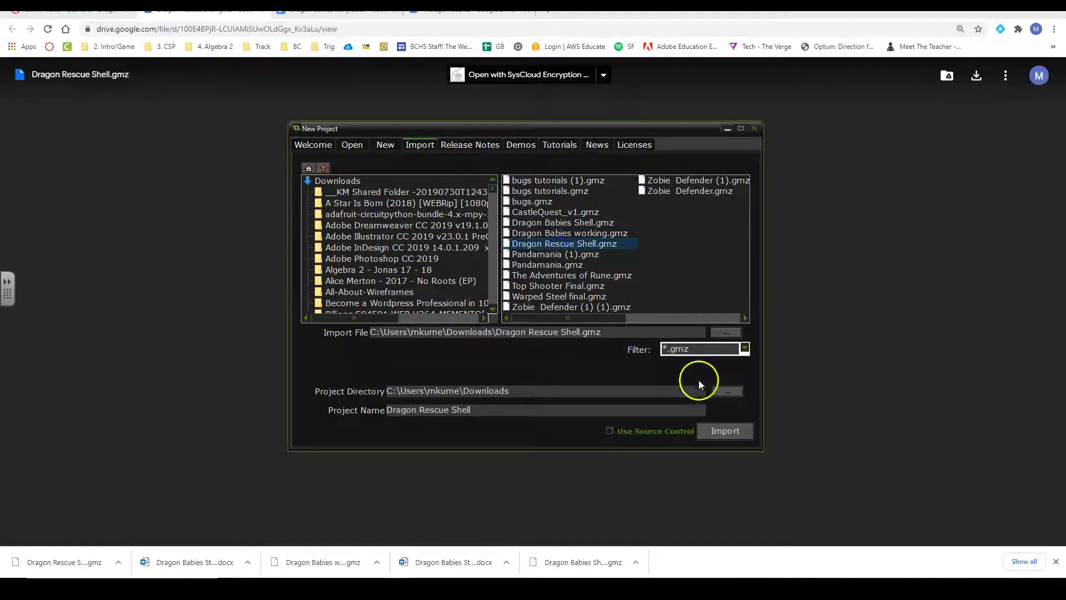
click(722, 431)
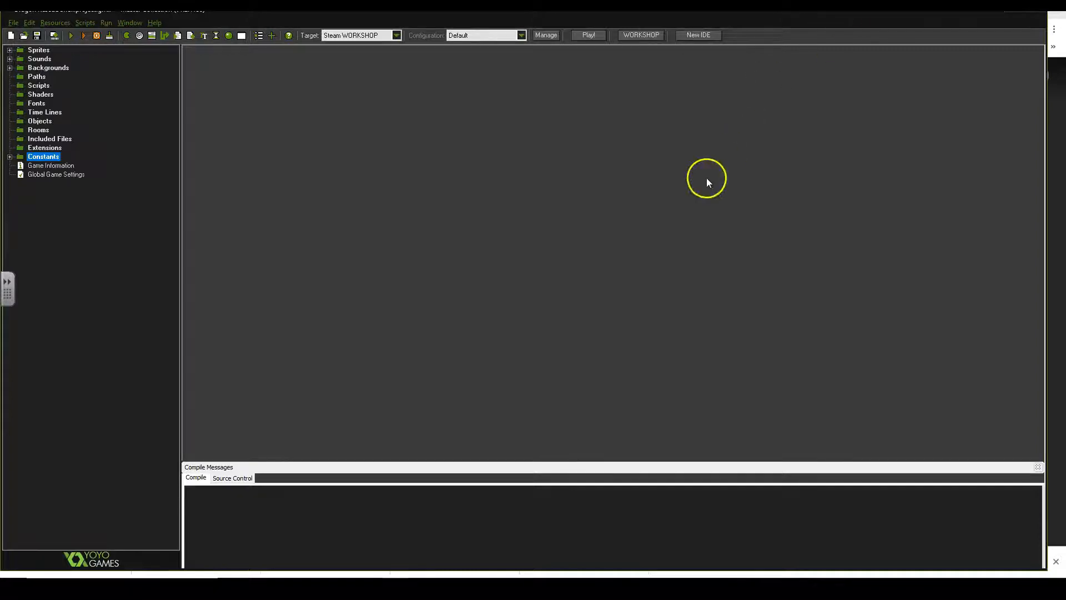
Step: Expand the Sprites, Sounds and Backgrounds folders in the resource tree to view the supplied resources
click(11, 51)
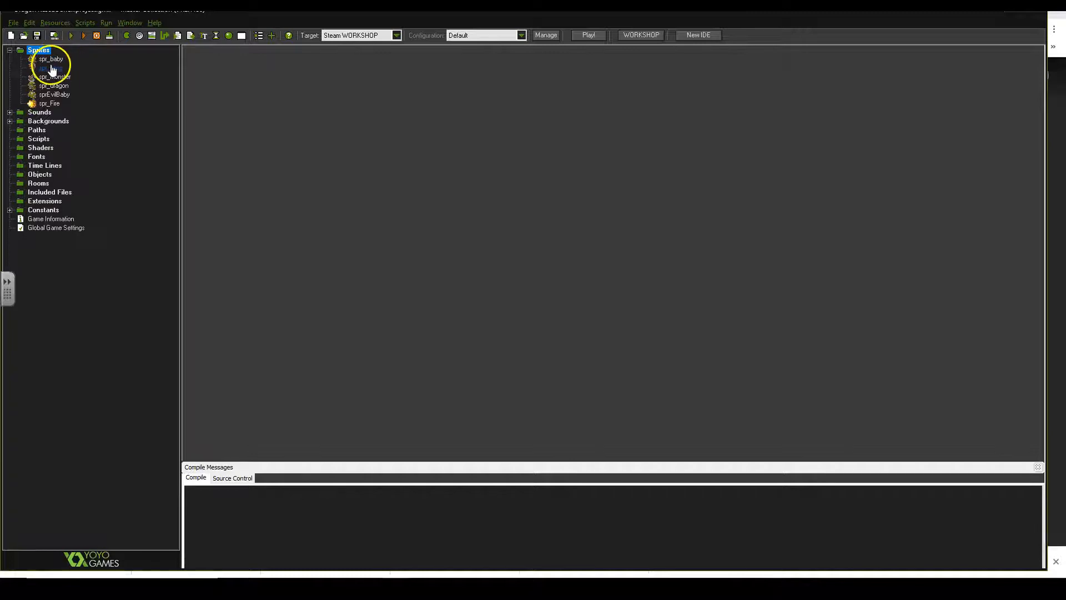
click(11, 112)
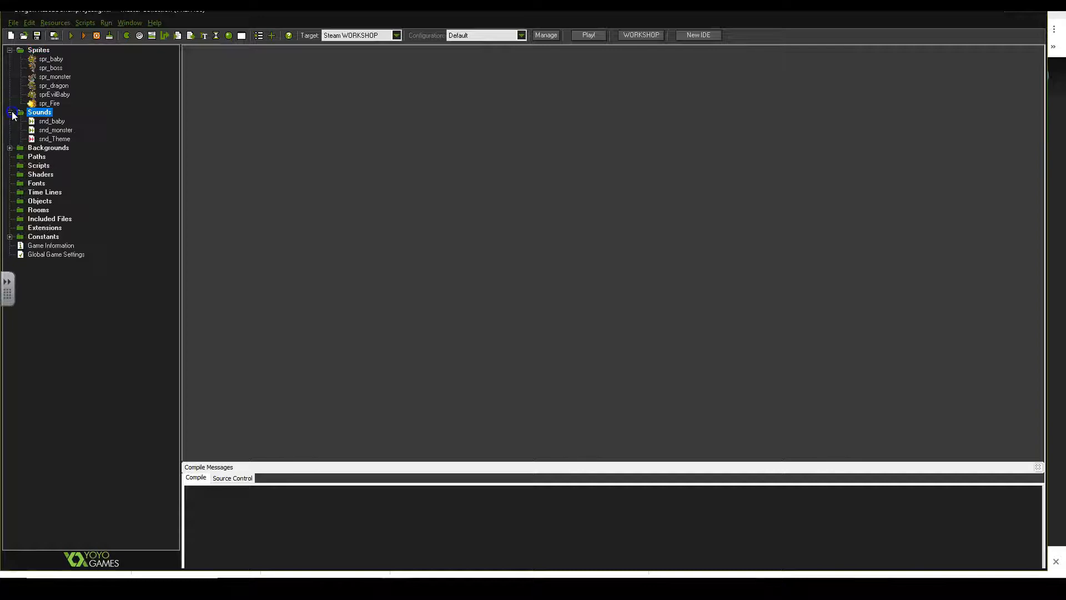
click(10, 148)
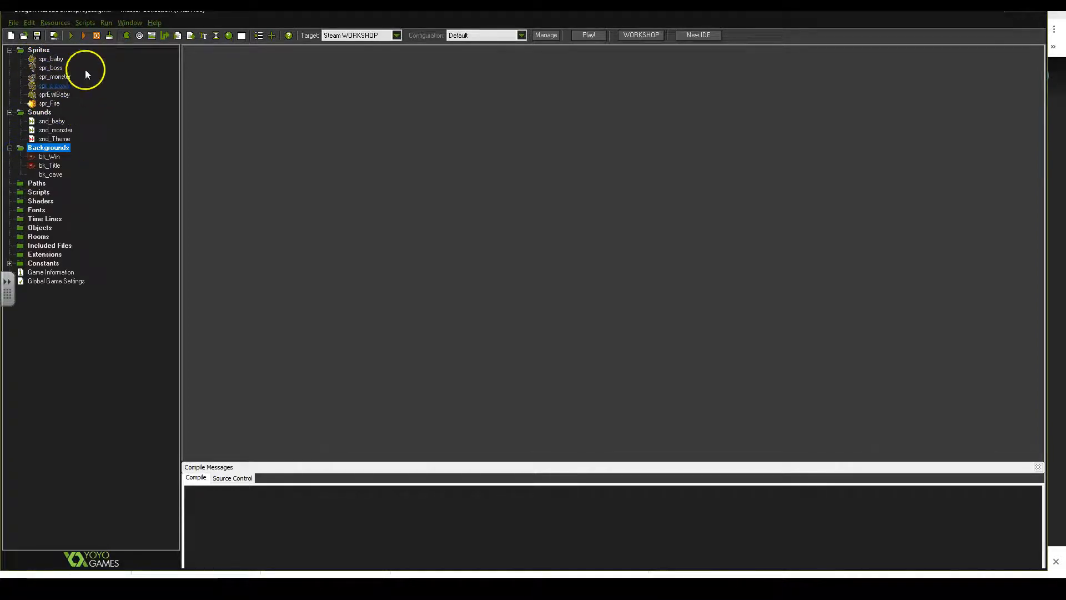
Step: Inspect spr_baby's subimages in the Sprite Editor, view its animation preview and close the editor
double_click(51, 60)
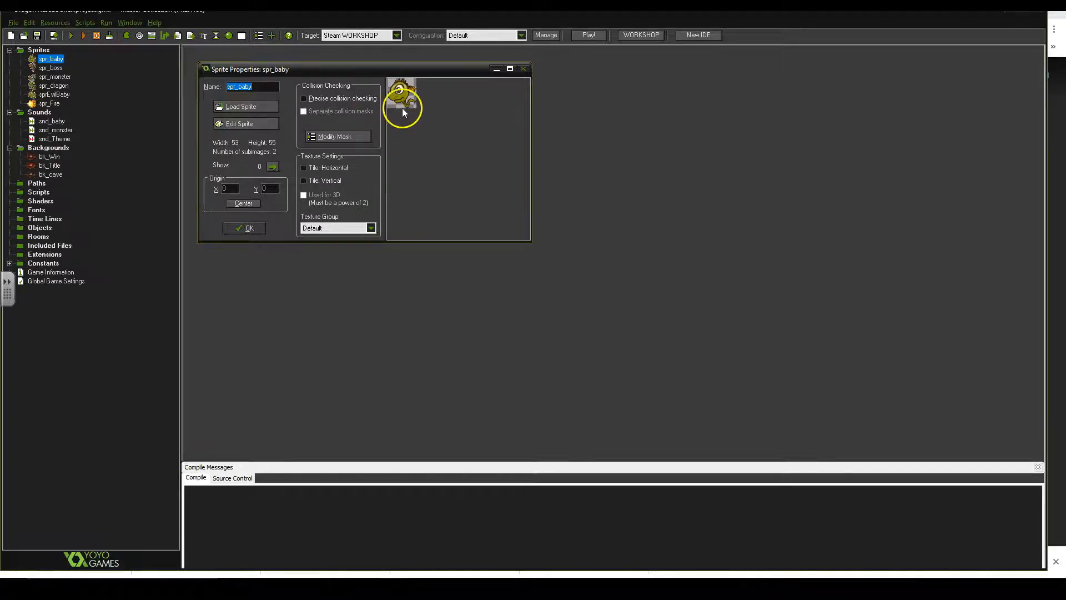
click(245, 125)
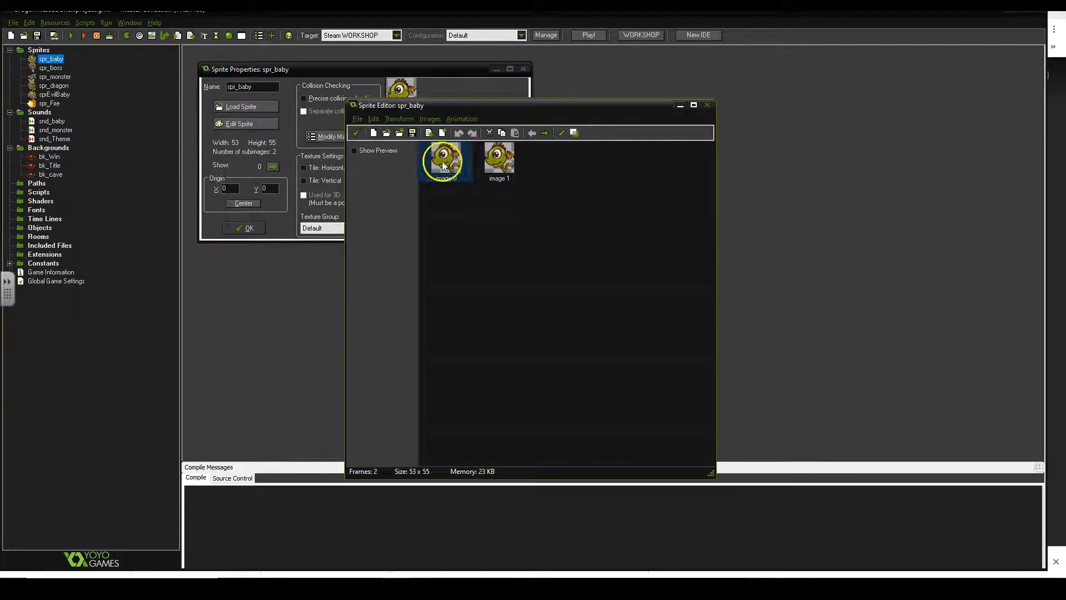
shift+click(500, 158)
click(388, 151)
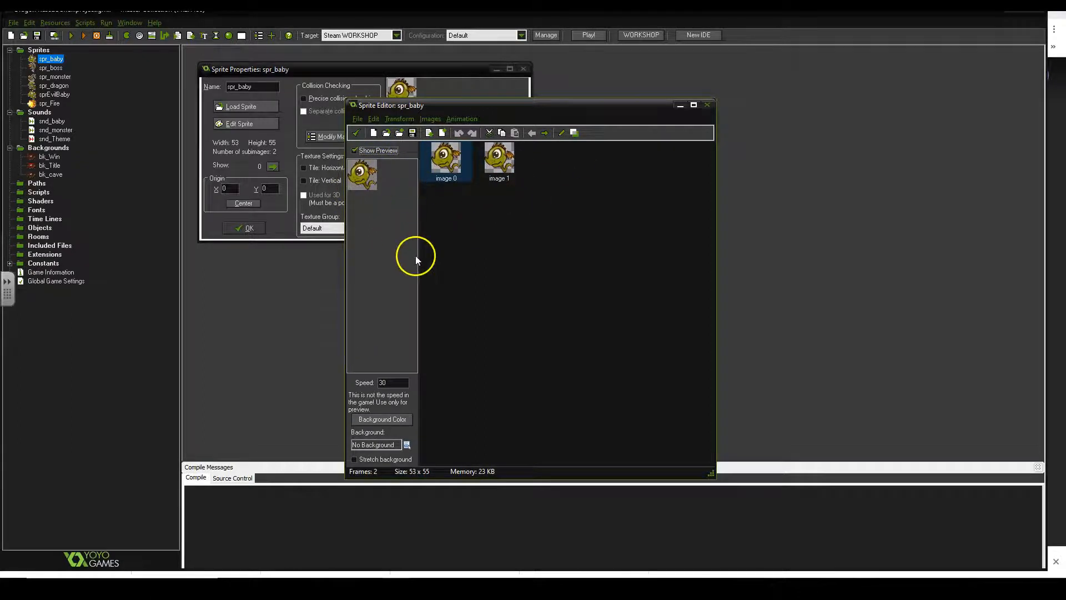
click(392, 150)
click(707, 104)
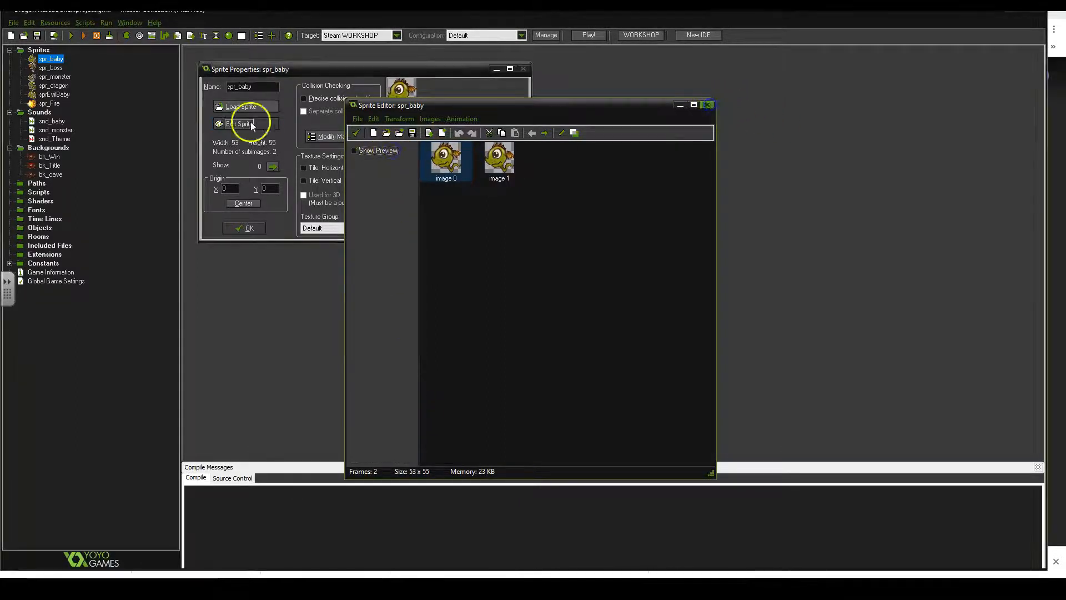
Step: Inspect the subimages and animation previews of spr_boss and spr_monster in the Sprite Editor
double_click(51, 68)
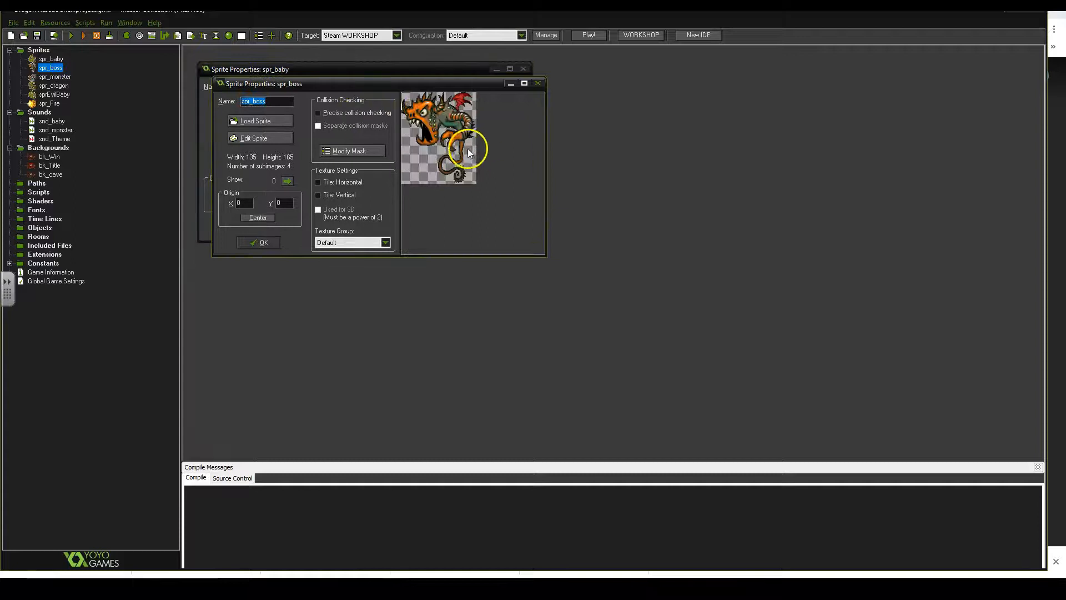
click(268, 139)
click(385, 150)
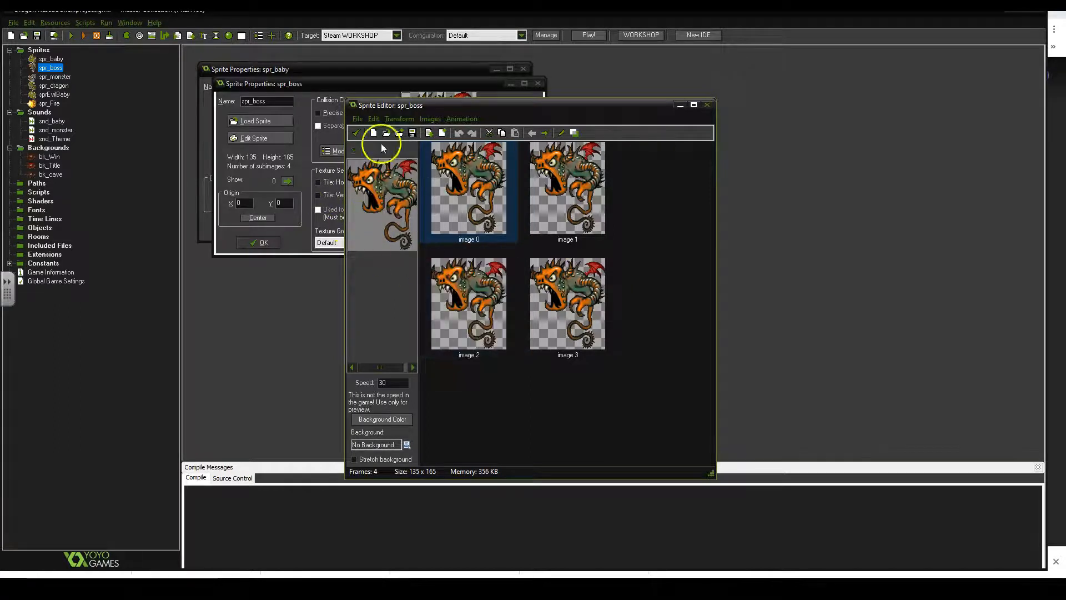
click(706, 105)
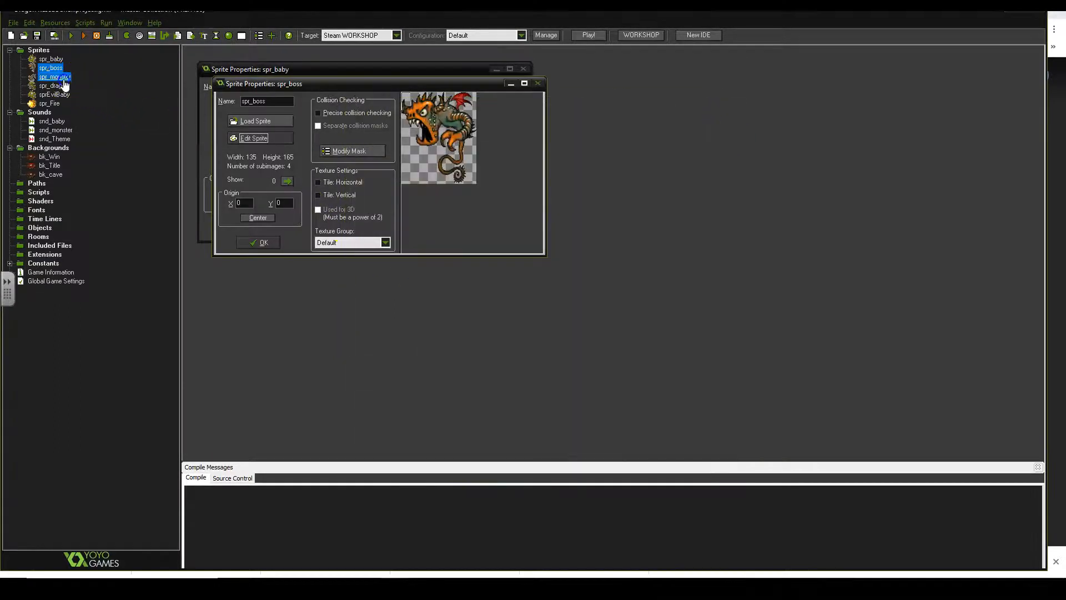
double_click(58, 76)
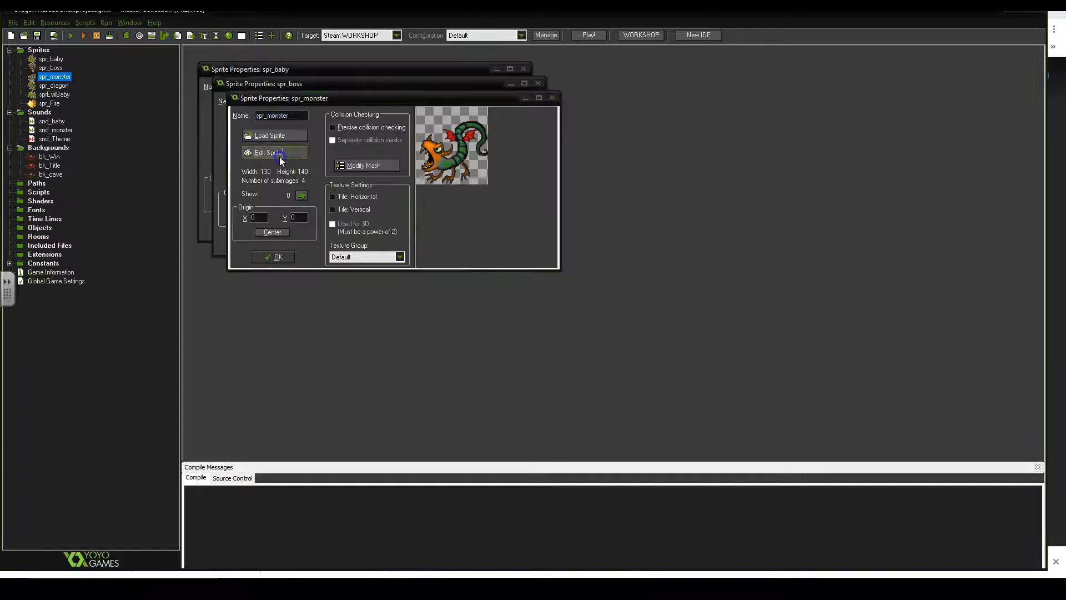
click(280, 158)
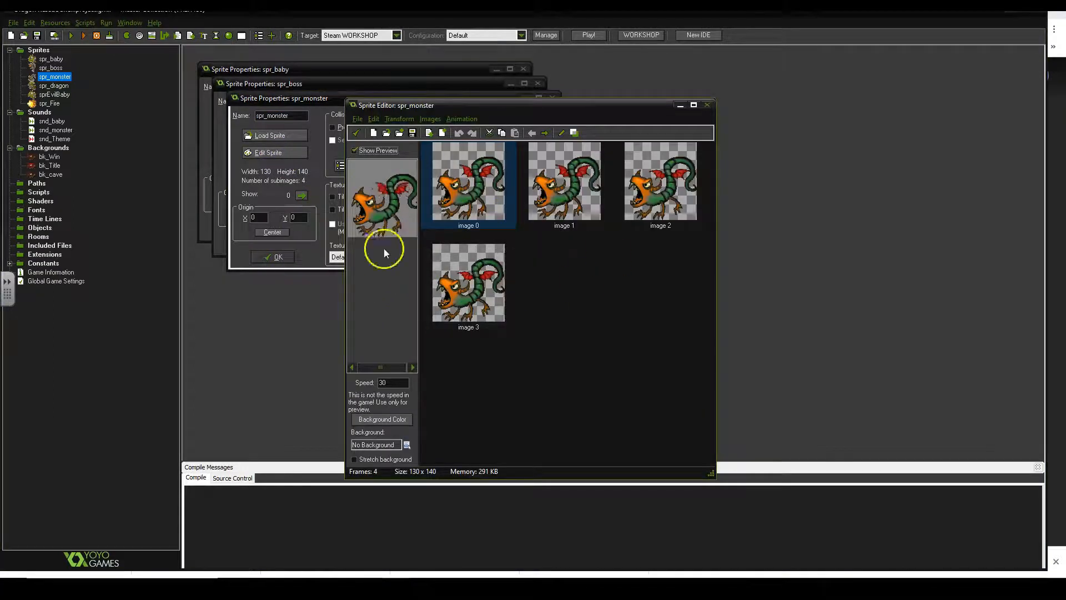
click(707, 105)
Step: Inspect the spr_dragon and spr_Fire sprites in the Sprite Editor, closing the editor after each
double_click(54, 85)
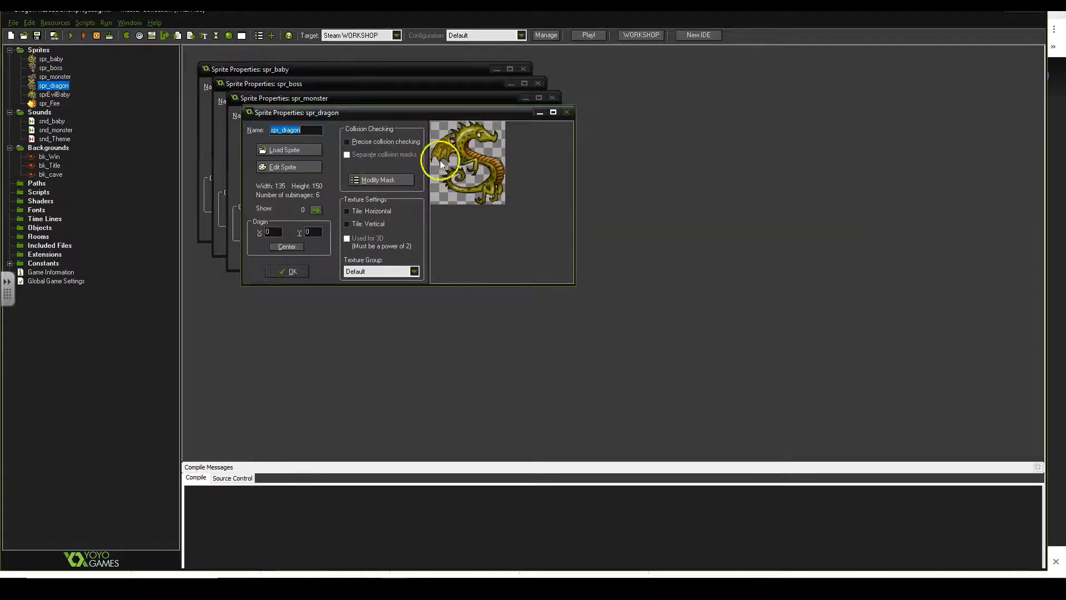
click(283, 166)
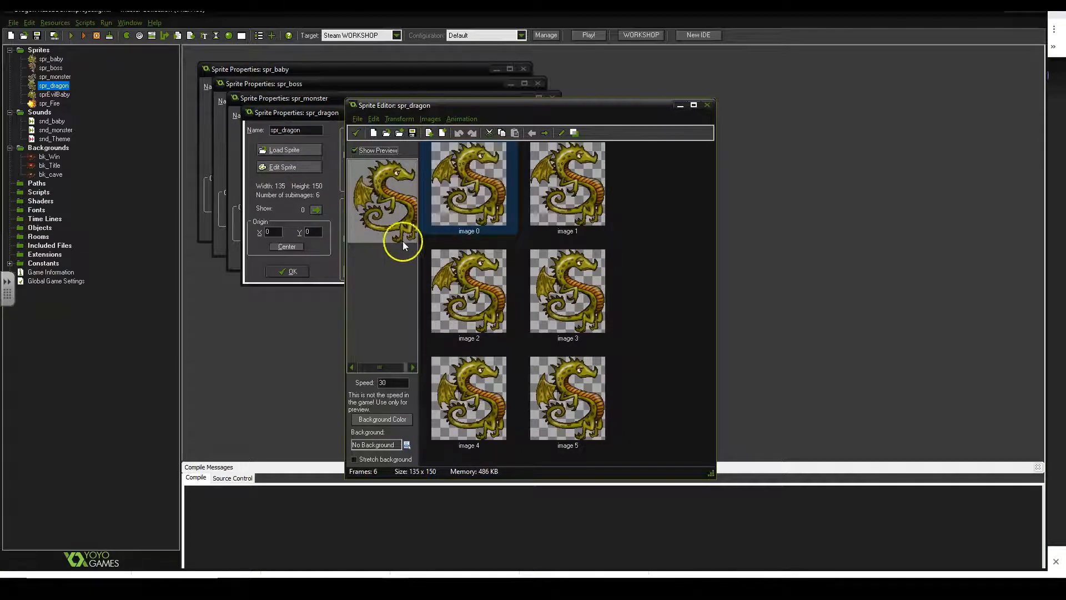
click(711, 107)
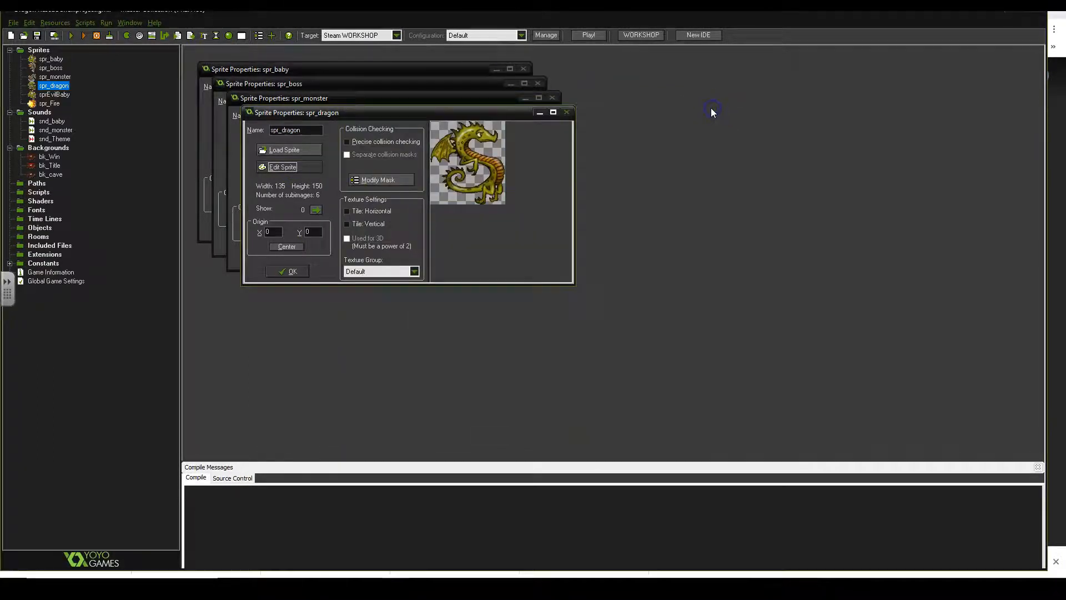
double_click(63, 105)
click(315, 183)
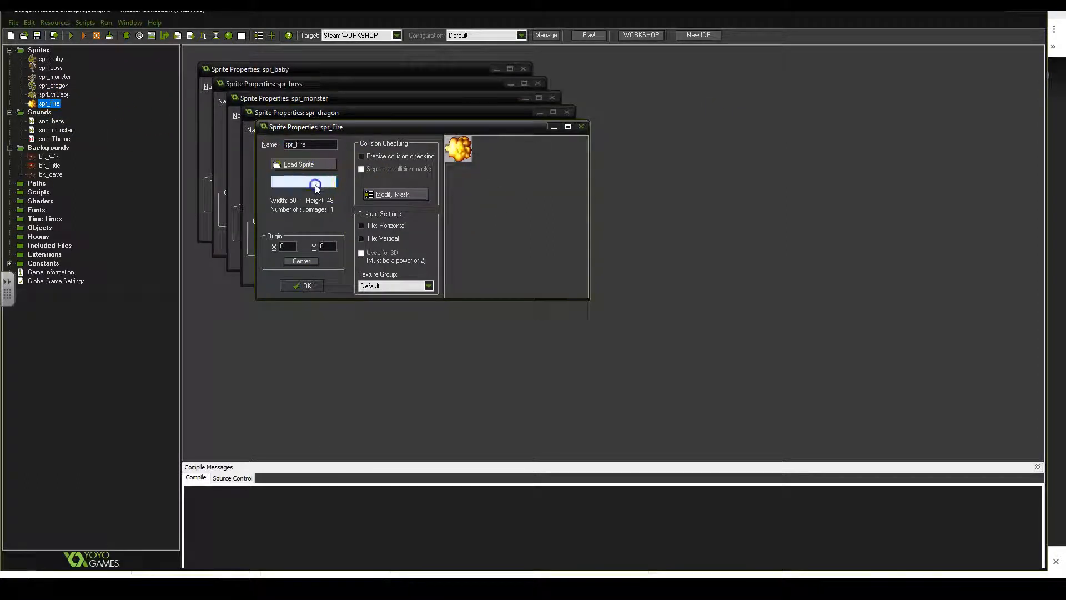
click(710, 108)
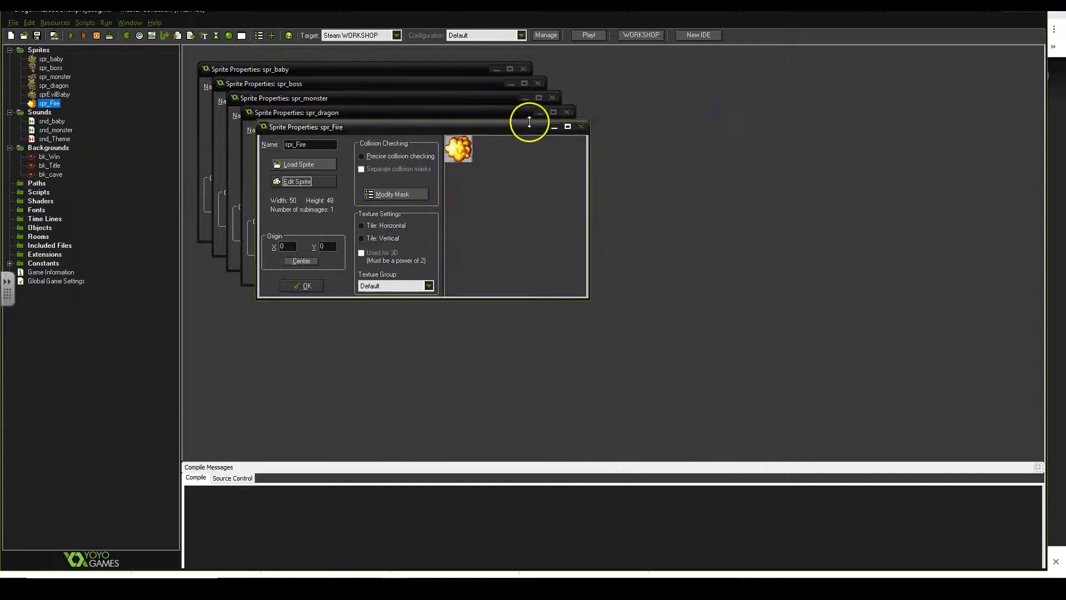
Step: Close the Sprite Properties windows for spr_Fire, spr_dragon, spr_monster, spr_boss and spr_baby
click(580, 126)
click(566, 112)
click(552, 97)
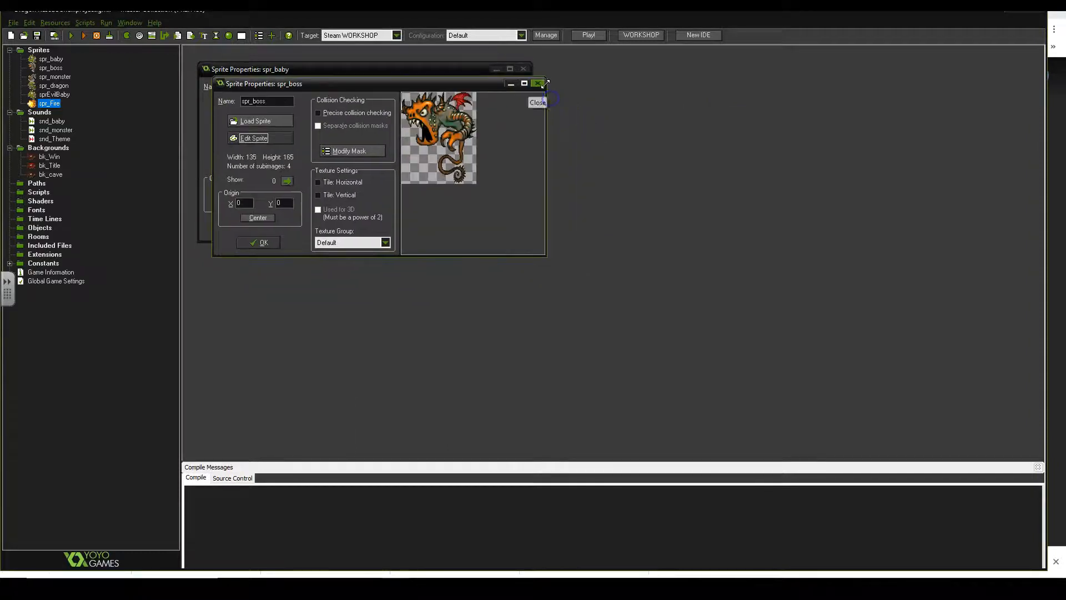
click(539, 83)
click(522, 68)
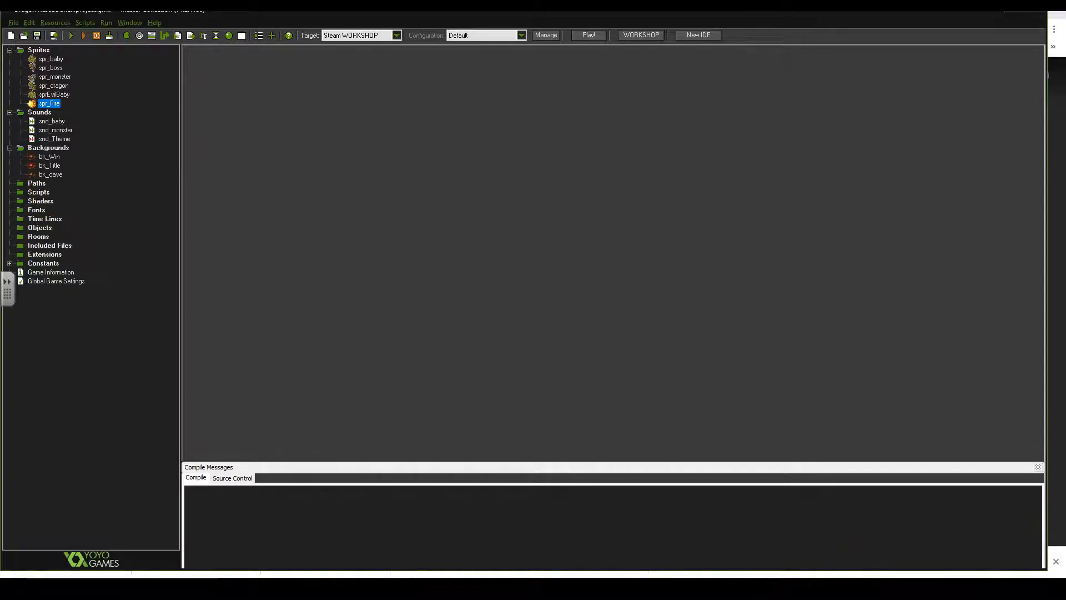
Step: Switch to the Dragon Babies Story document in Google Docs and review its Gameplay description
click(409, 572)
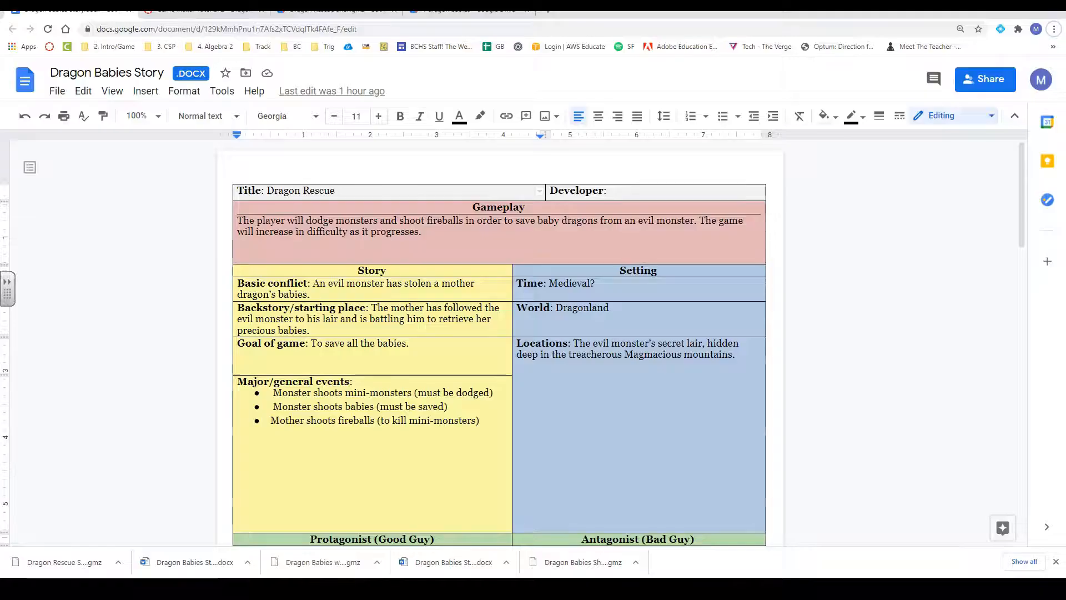
click(332, 277)
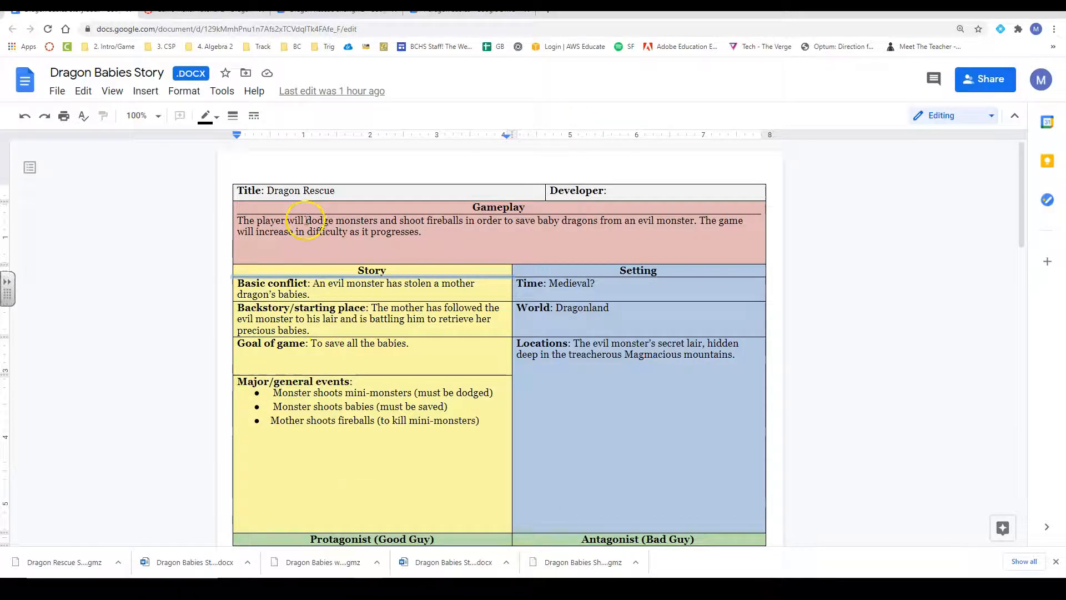
click(420, 222)
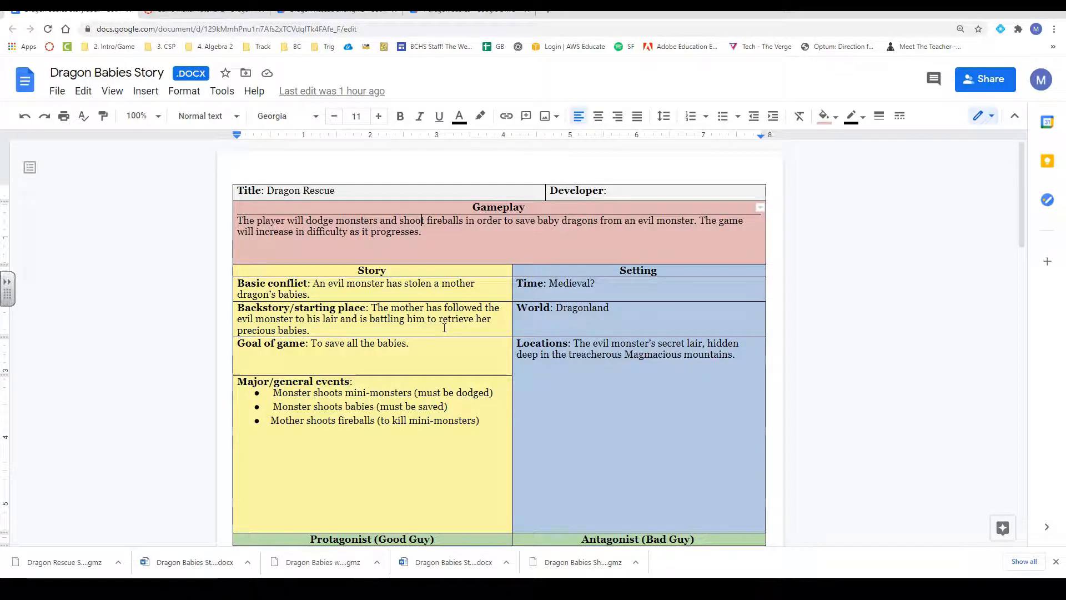
mouse_move(254, 221)
mouse_down()
mouse_move(546, 226)
mouse_move(669, 216)
mouse_move(731, 229)
mouse_up()
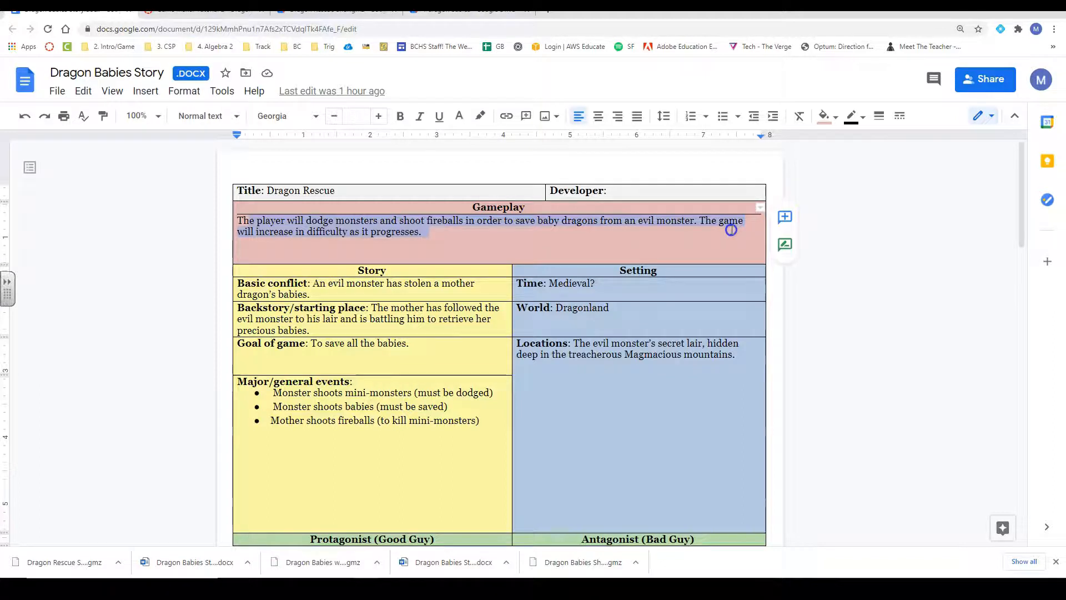
click(731, 230)
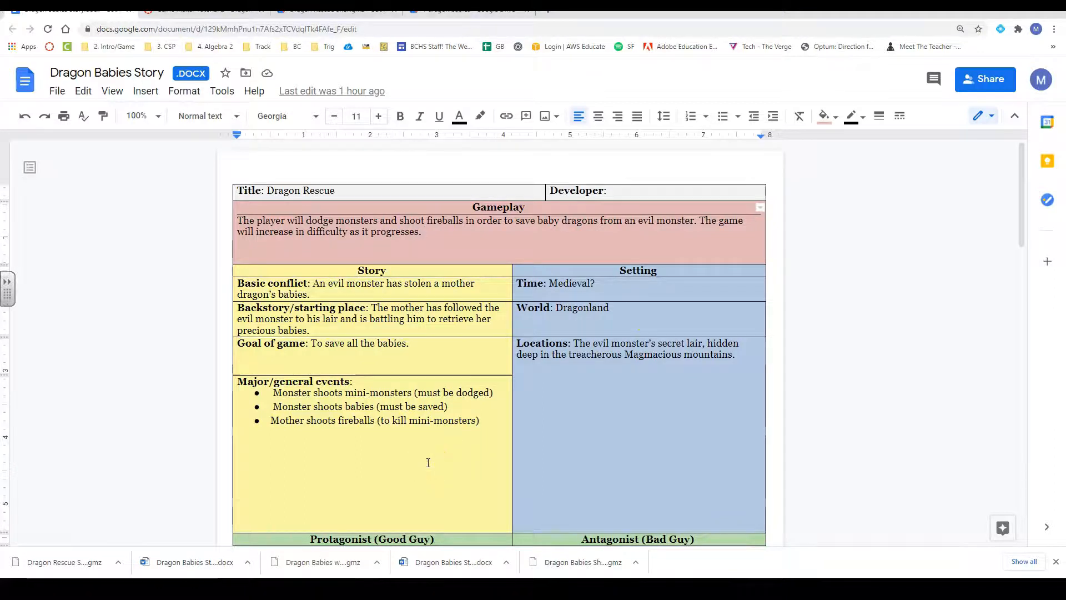
scroll(428, 463, down, 2)
scroll(427, 462, up, 1)
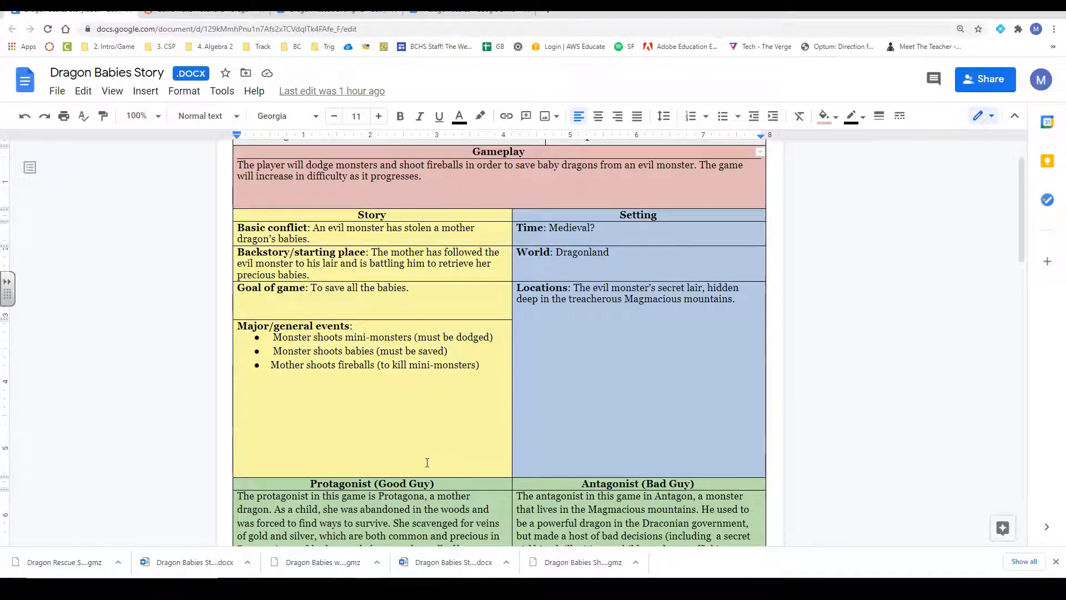
scroll(427, 462, up, 1)
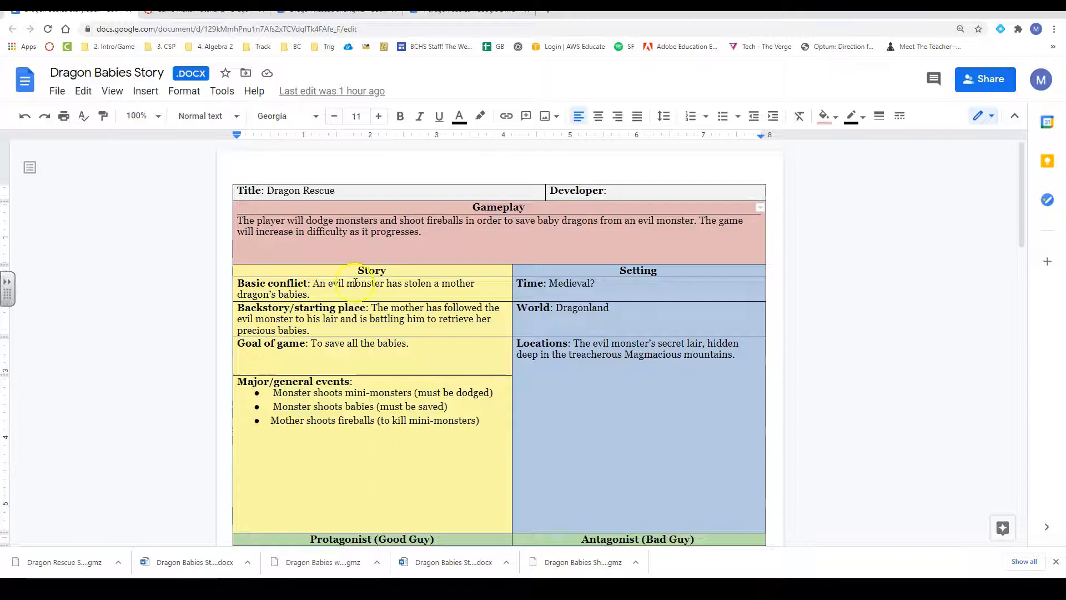
Step: Review the basic conflict, backstory and goal of the game in the Story section
drag(369, 283, 412, 453)
click(412, 453)
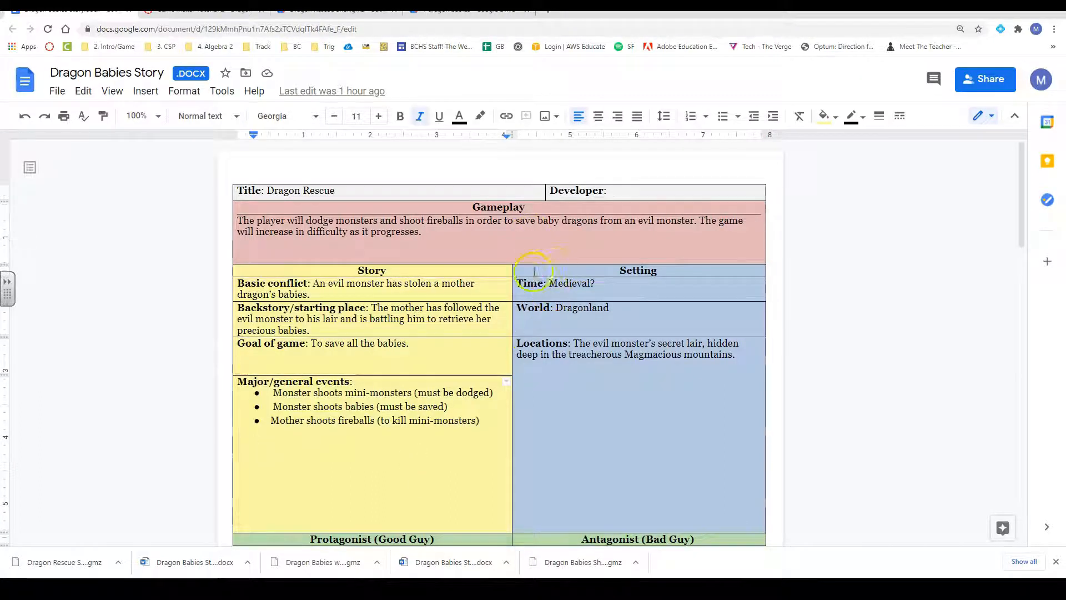
drag(363, 275, 396, 430)
click(398, 482)
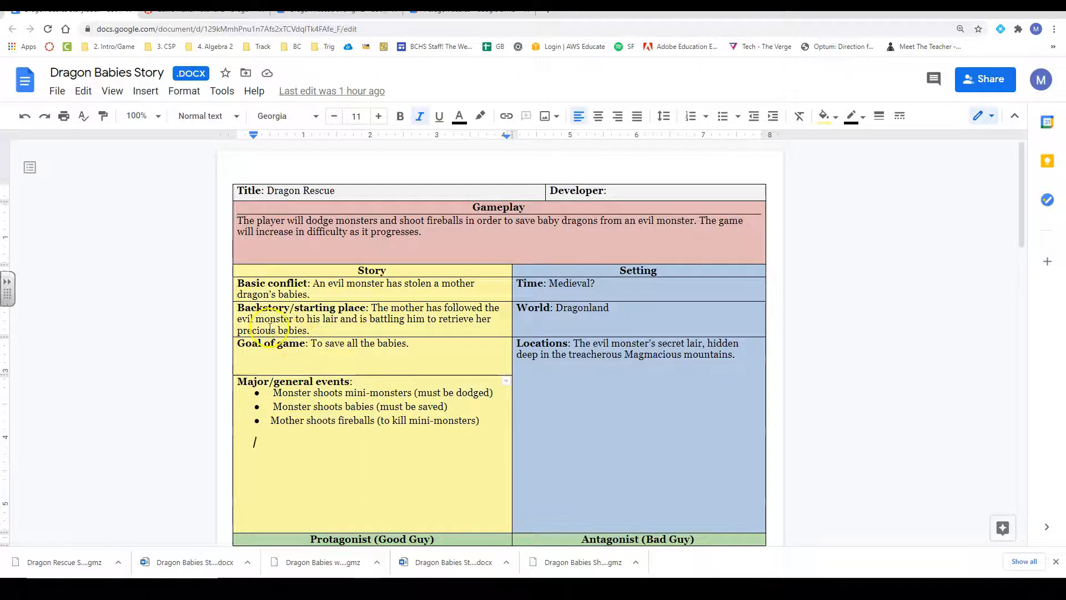
drag(317, 347, 435, 343)
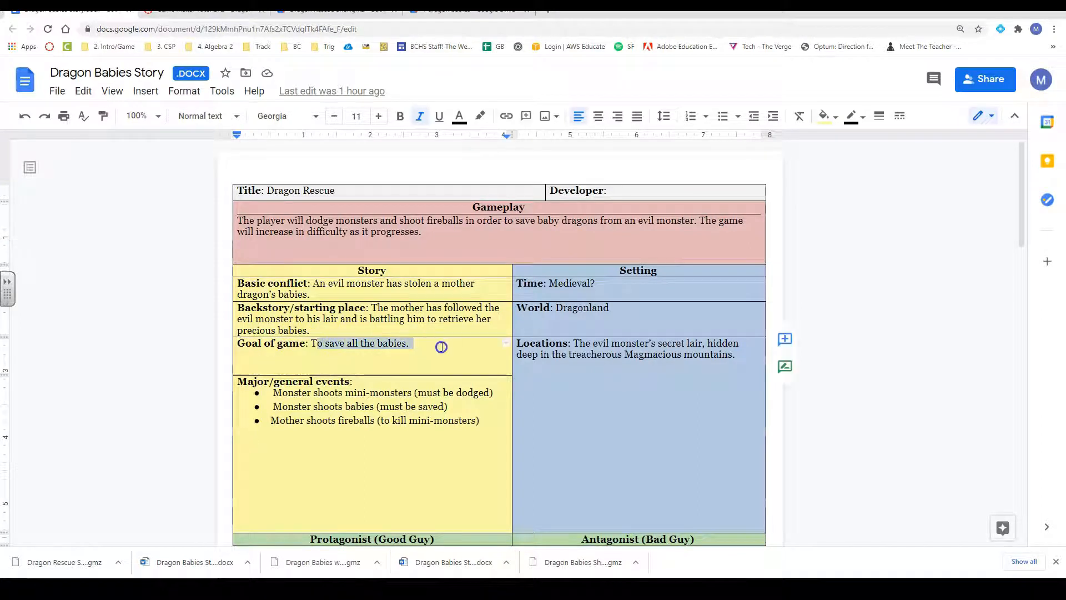
click(440, 343)
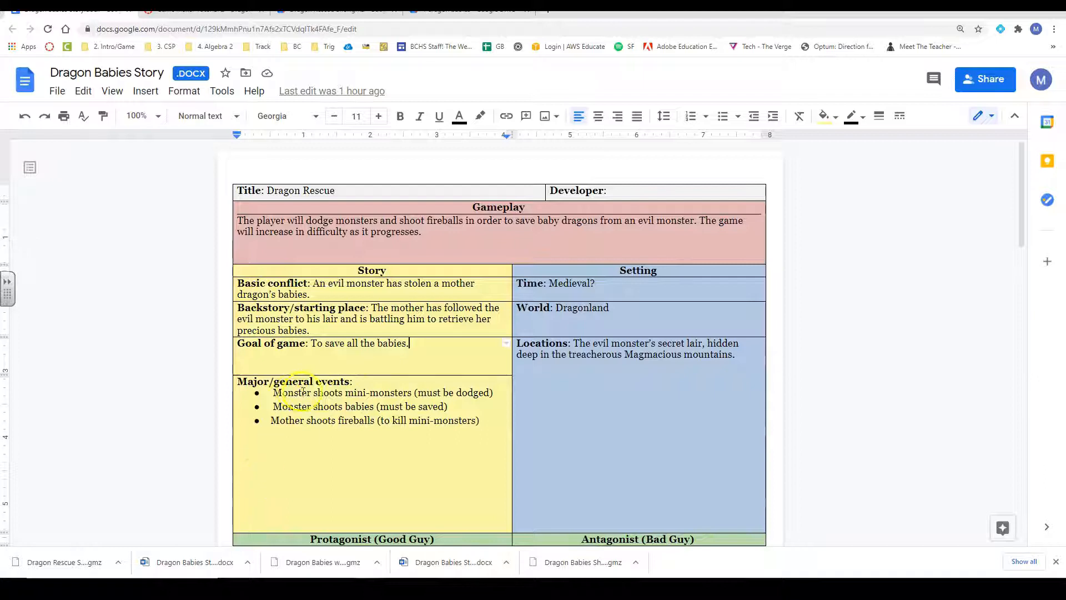
Step: Review the major events list in the Story section and the time, world and locations under Setting
drag(287, 393, 411, 396)
click(411, 395)
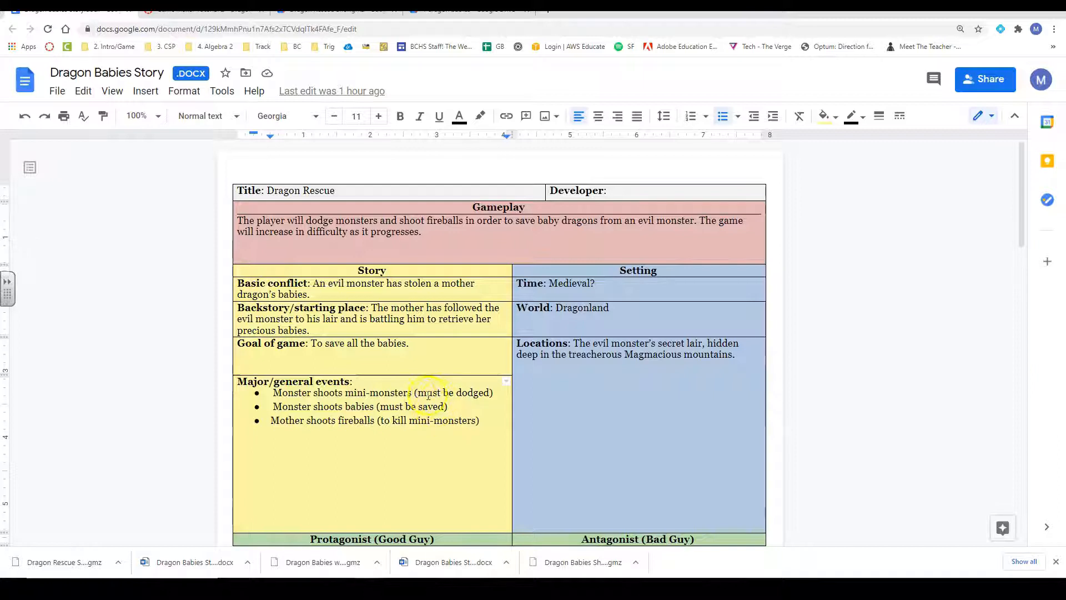
drag(418, 393, 488, 389)
click(489, 389)
click(488, 389)
drag(306, 406, 443, 403)
click(470, 403)
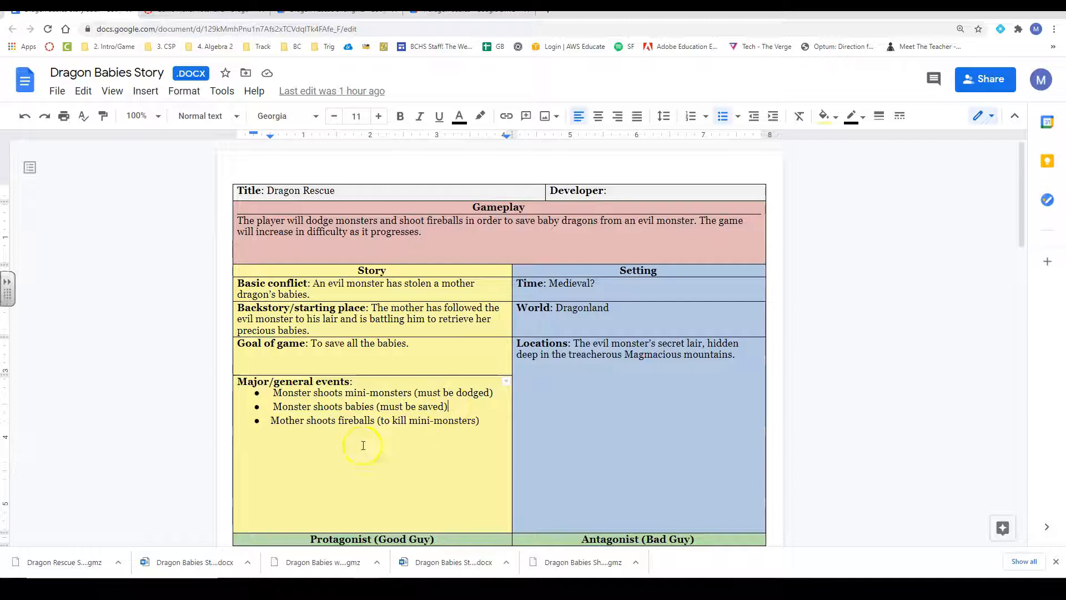
drag(348, 392, 418, 423)
click(418, 423)
drag(520, 285, 609, 363)
click(623, 409)
Step: Examine the character backgrounds in the Protagonist and Antagonist sections
scroll(483, 478, down, 5)
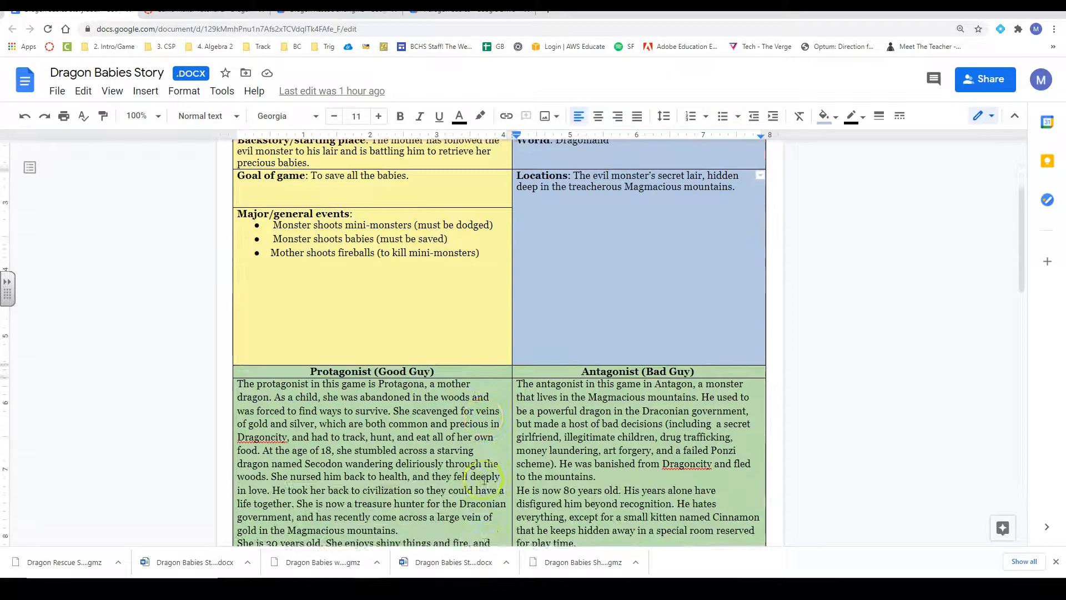
scroll(483, 479, down, 1)
click(491, 205)
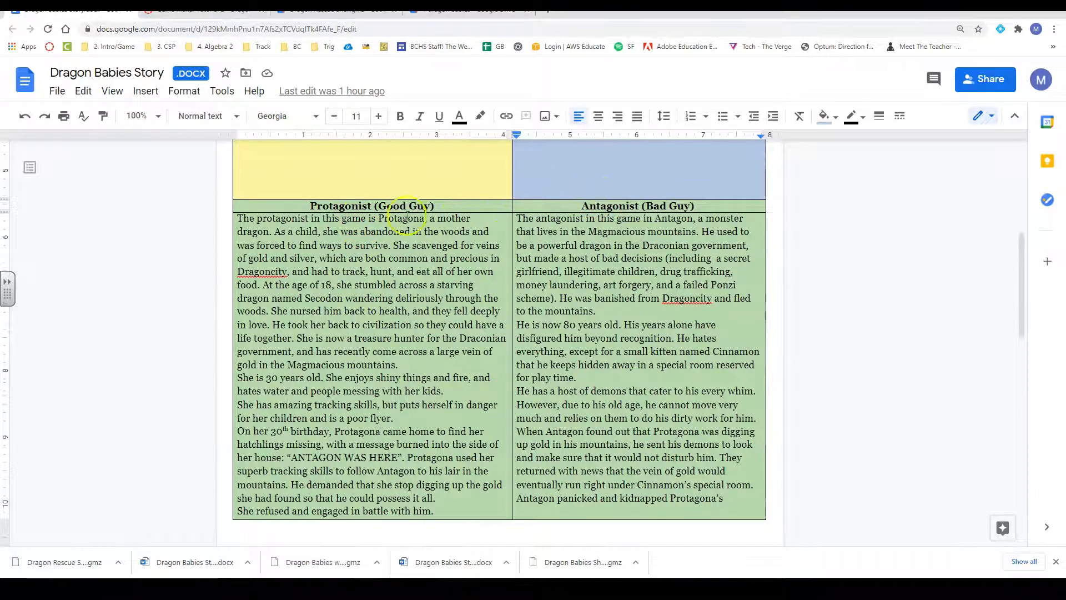
drag(244, 218, 644, 348)
click(644, 348)
scroll(644, 348, up, 3)
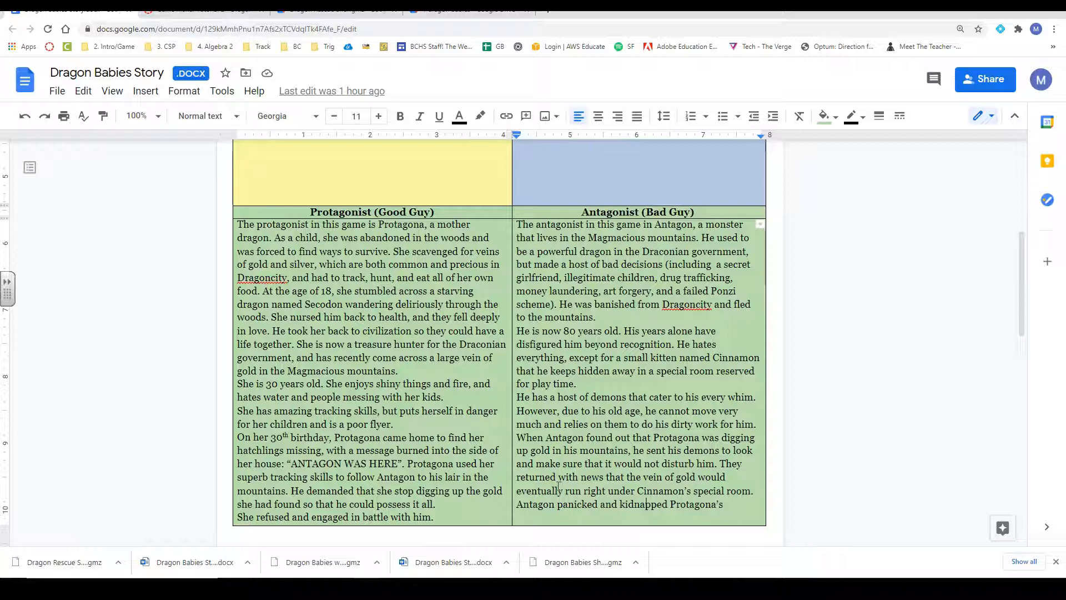
scroll(558, 488, down, 2)
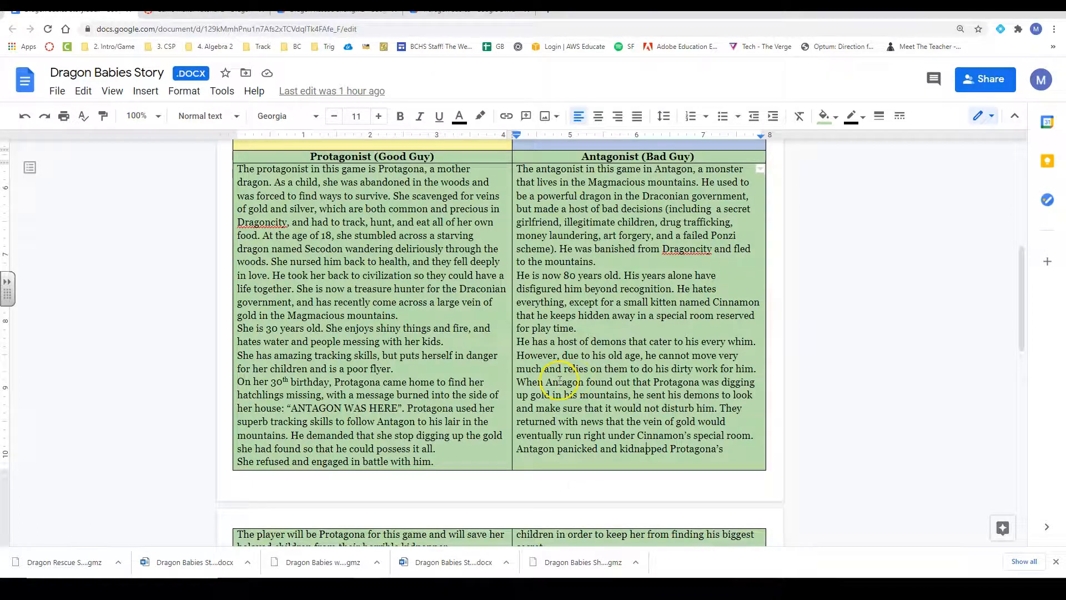
scroll(557, 380, up, 2)
drag(239, 237, 600, 447)
click(549, 328)
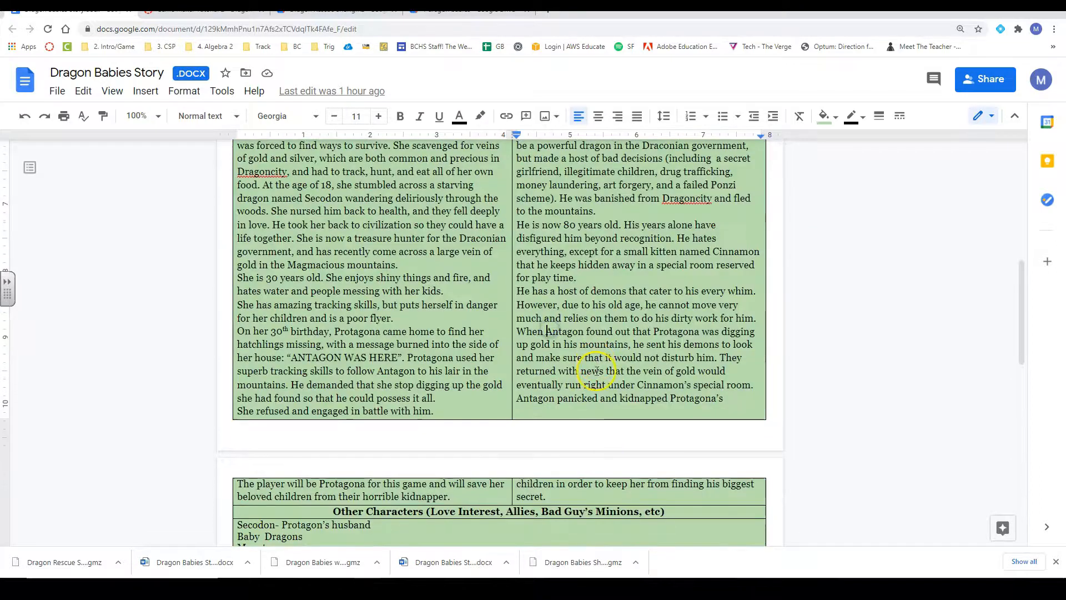
Step: Reread the opening sentences that introduce the protagonist and the antagonist
scroll(522, 316, up, 2)
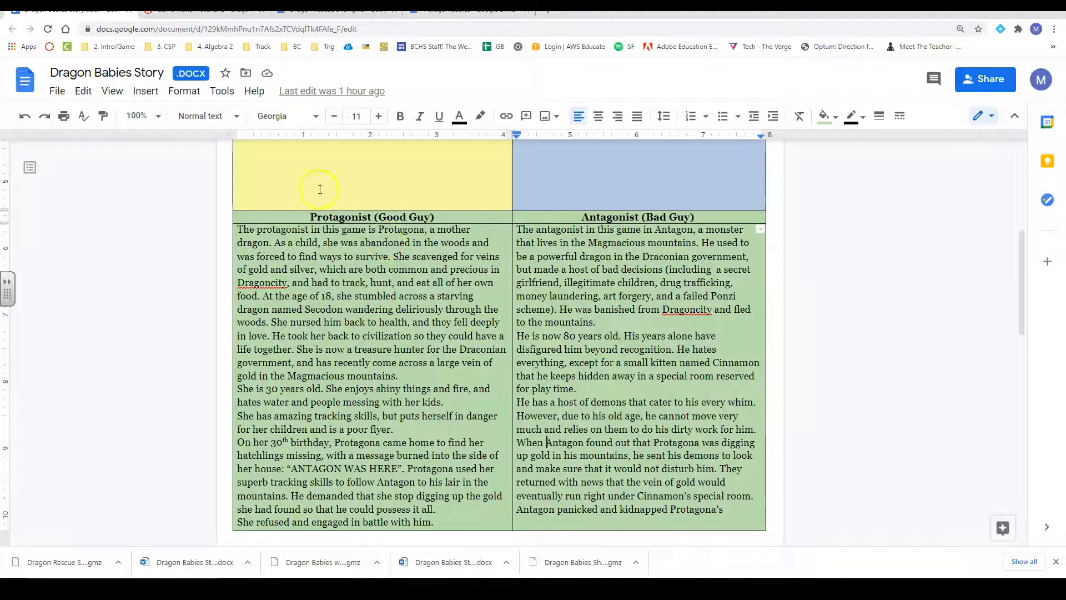
click(269, 229)
drag(272, 229, 403, 231)
click(381, 229)
drag(379, 229, 423, 229)
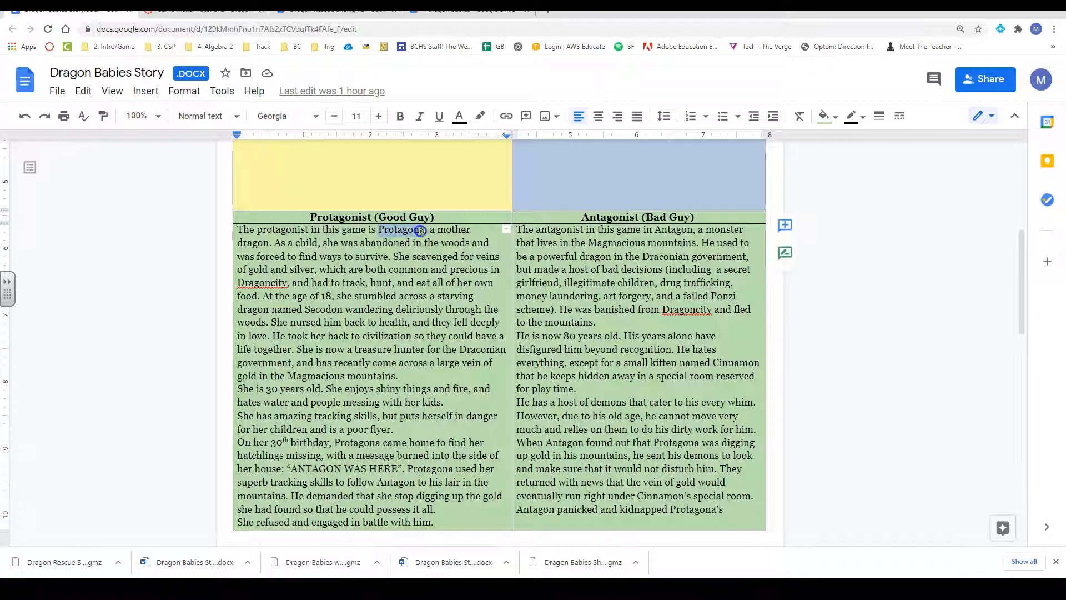
click(424, 229)
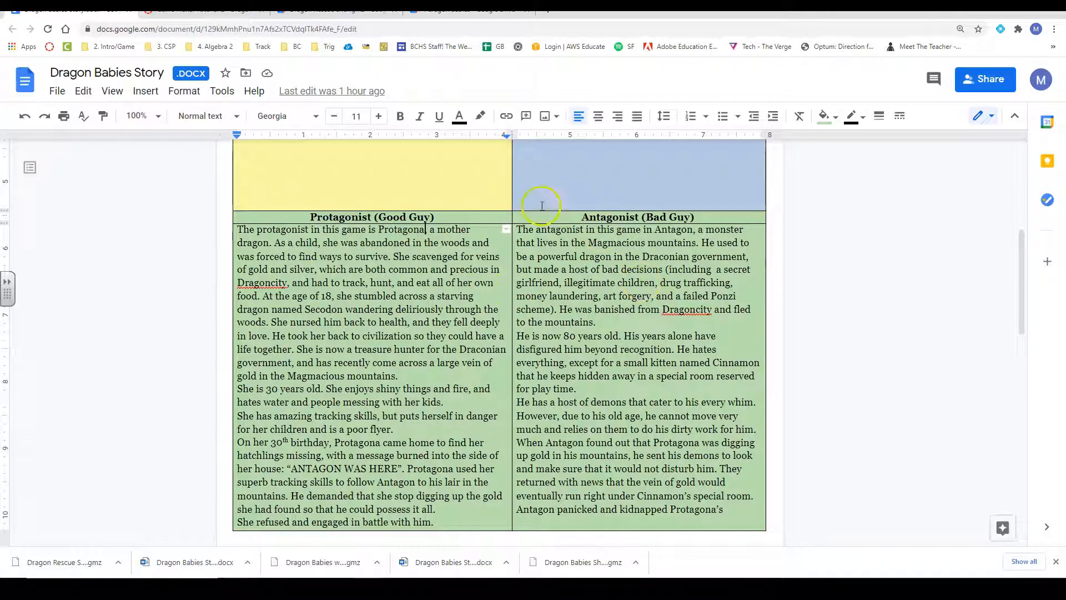
drag(549, 230, 706, 231)
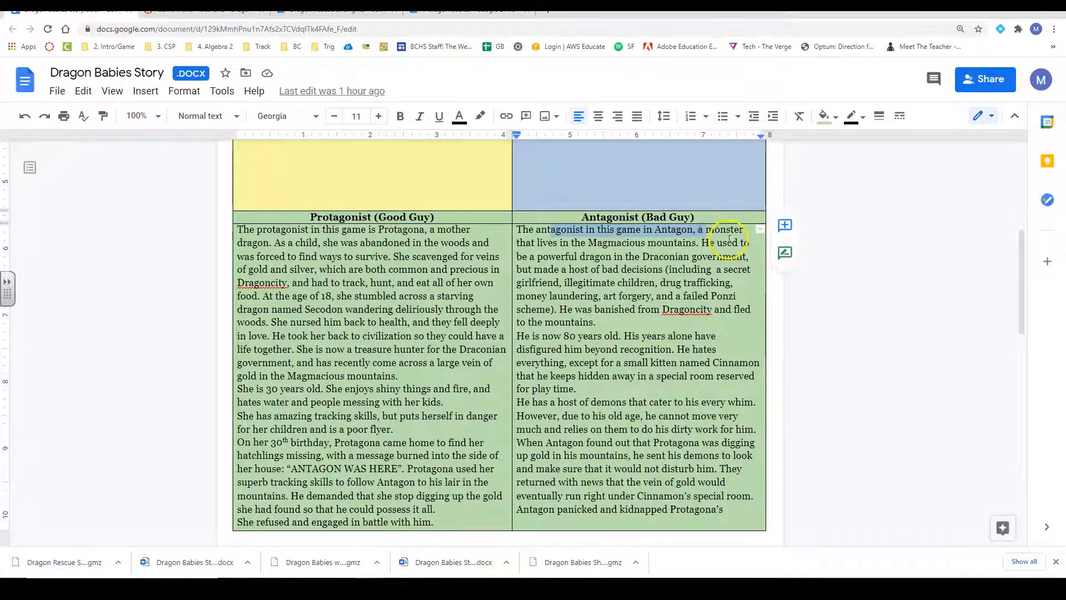
click(728, 239)
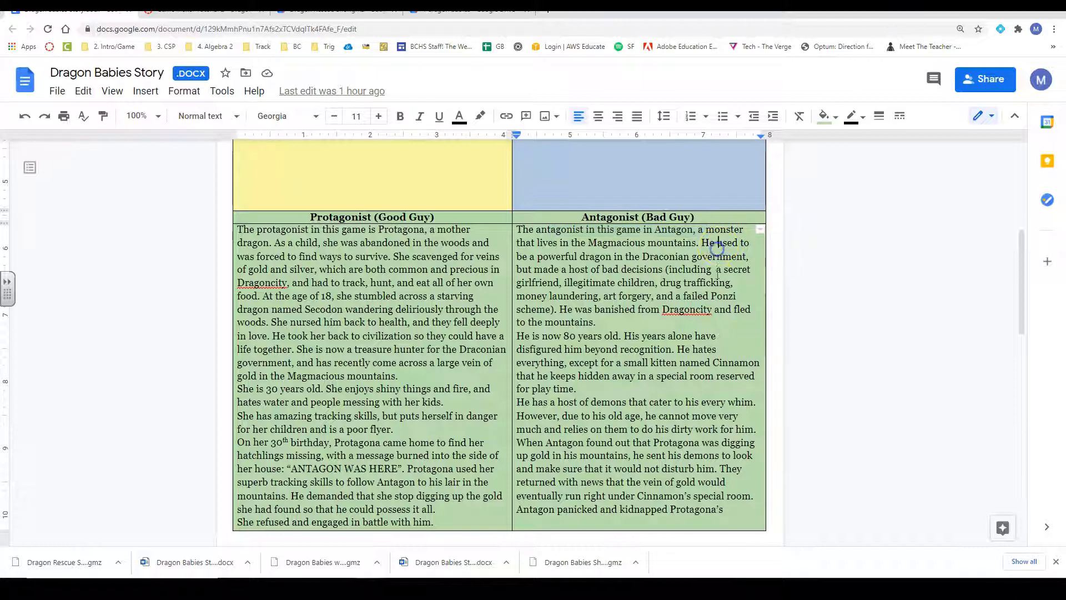
click(529, 284)
Step: Review the Other Characters and Gamemaker Pieces sections, then return to the start of the document
scroll(348, 422, down, 6)
scroll(346, 424, down, 5)
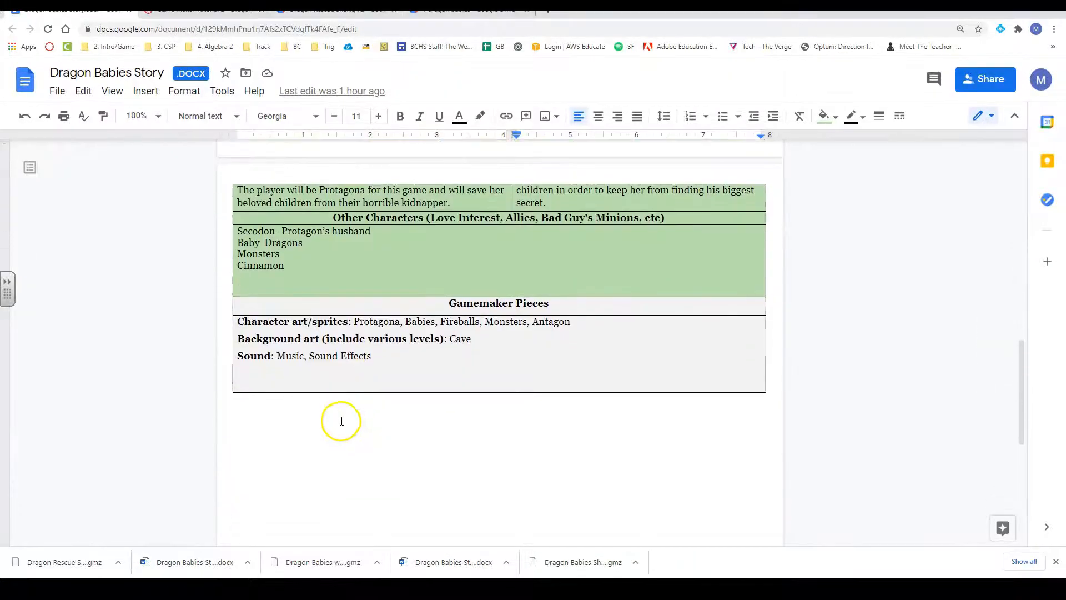
scroll(340, 422, up, 15)
scroll(333, 428, up, 1)
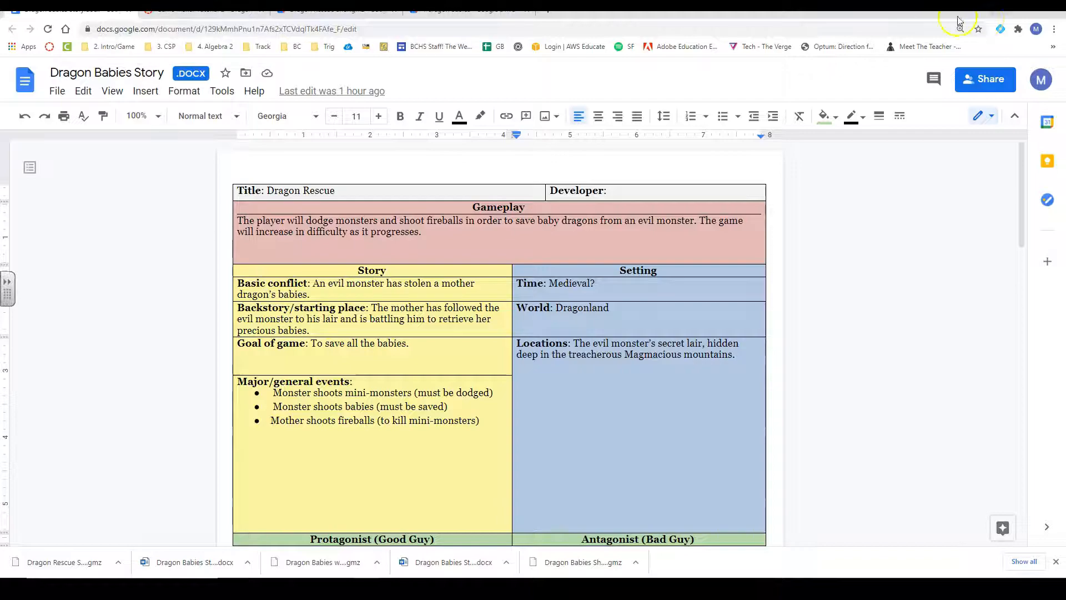
Step: Switch back to GameMaker Studio and create a new room named rm_cave
click(1001, 7)
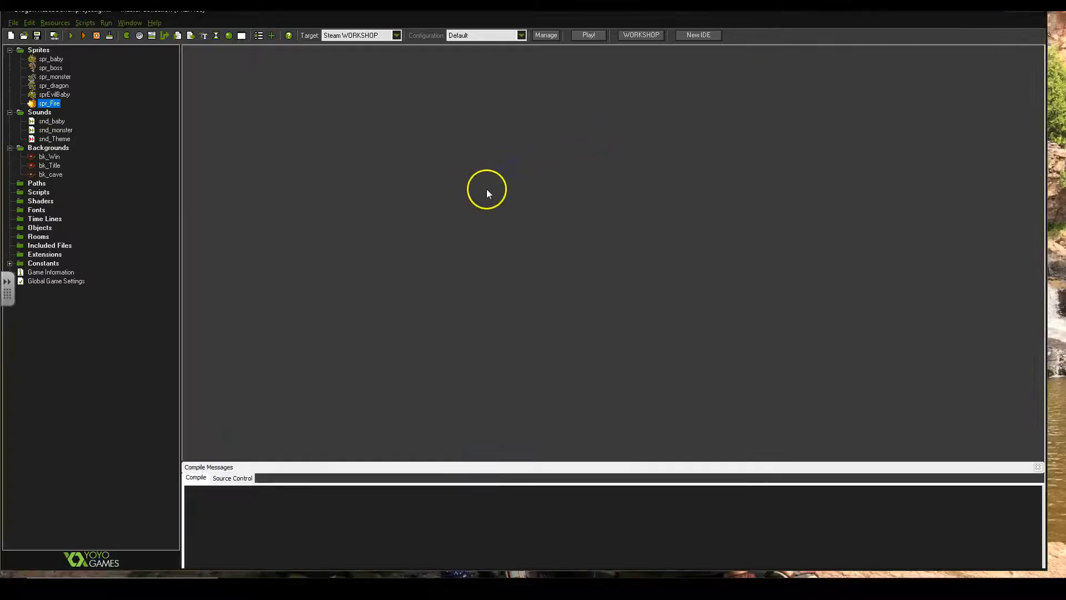
drag(255, 17, 255, 15)
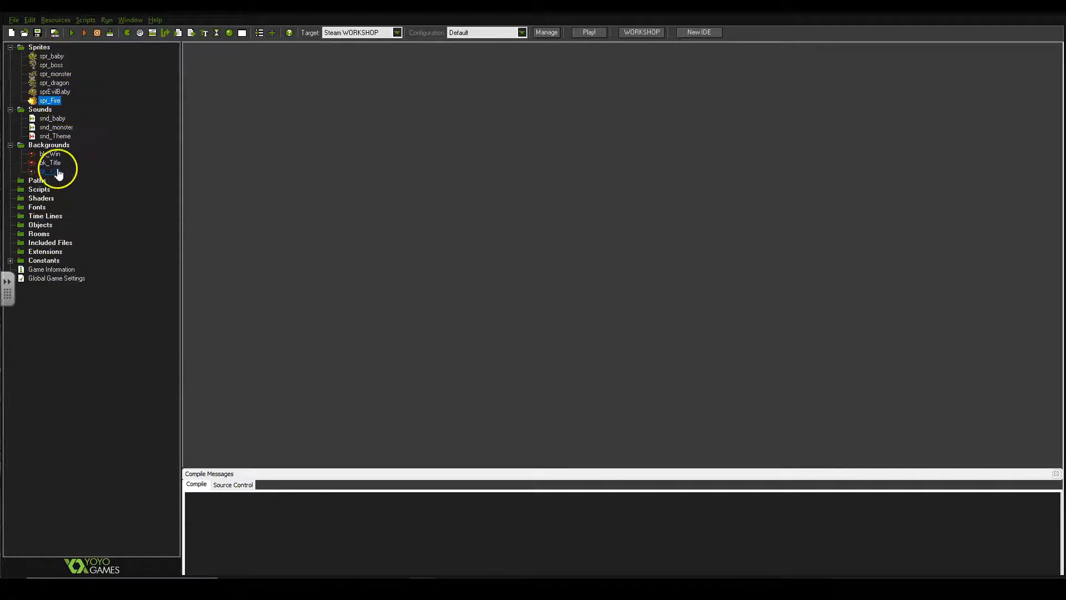
right_click(43, 235)
click(51, 241)
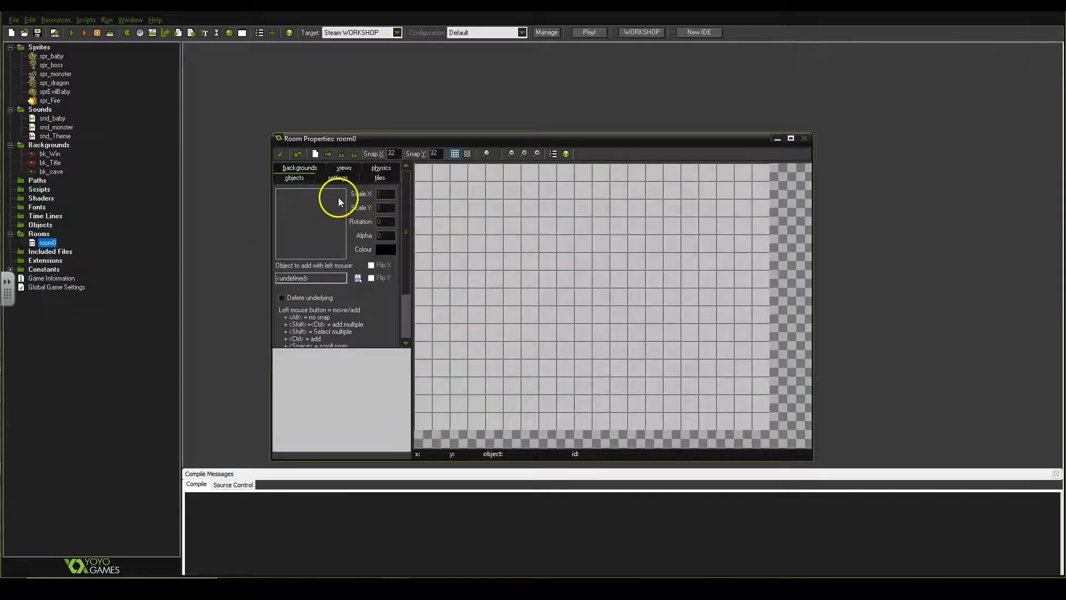
click(331, 179)
double_click(311, 193)
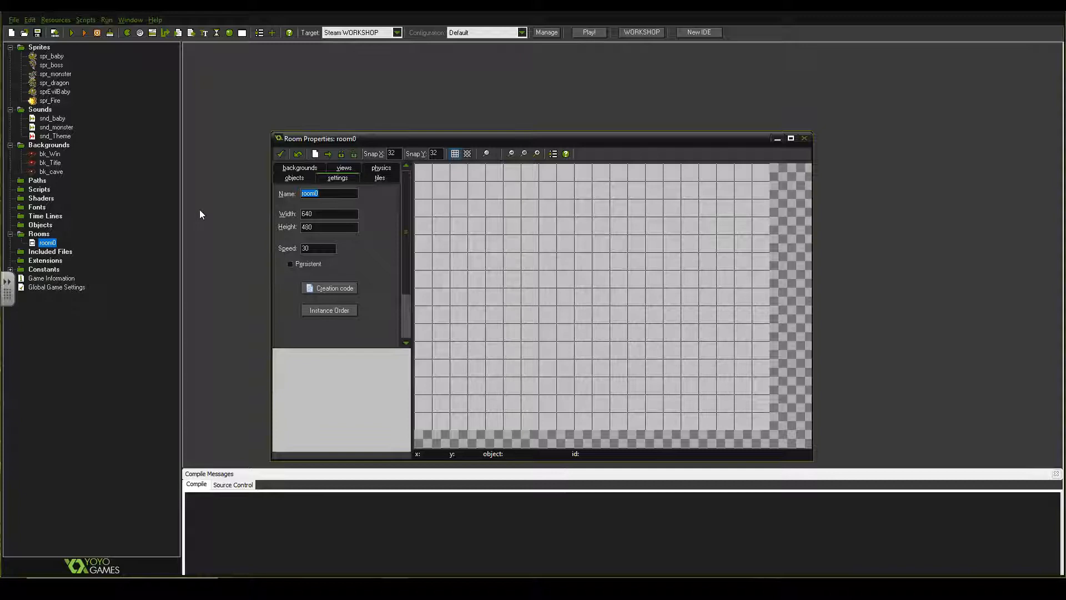
text(rm_cave)
Step: Set bk_cave as Background 0 of the rm_cave room and save the room's properties
click(301, 171)
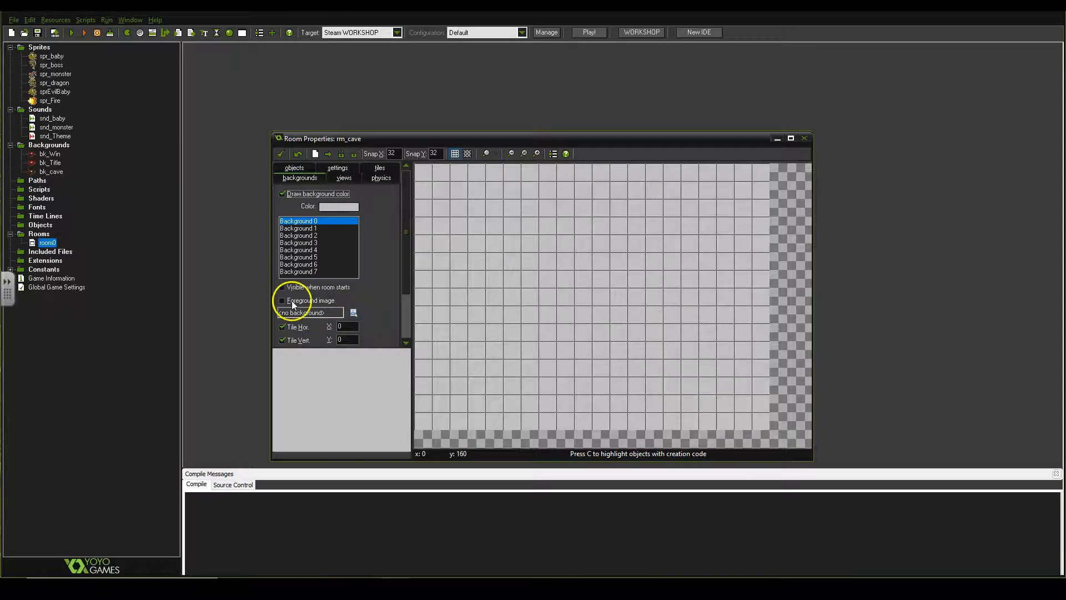
click(352, 313)
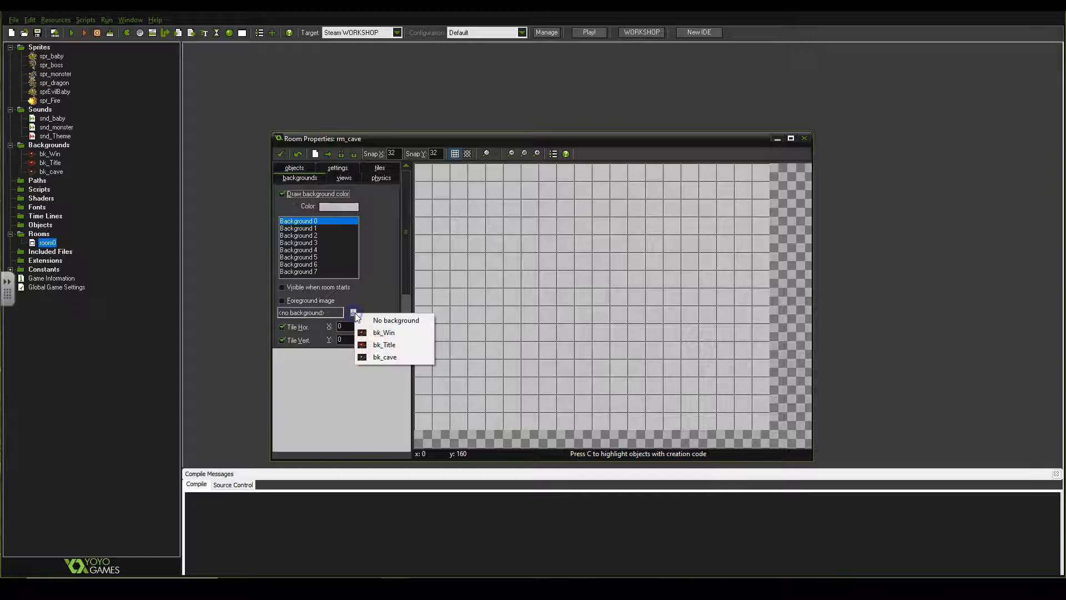
click(382, 358)
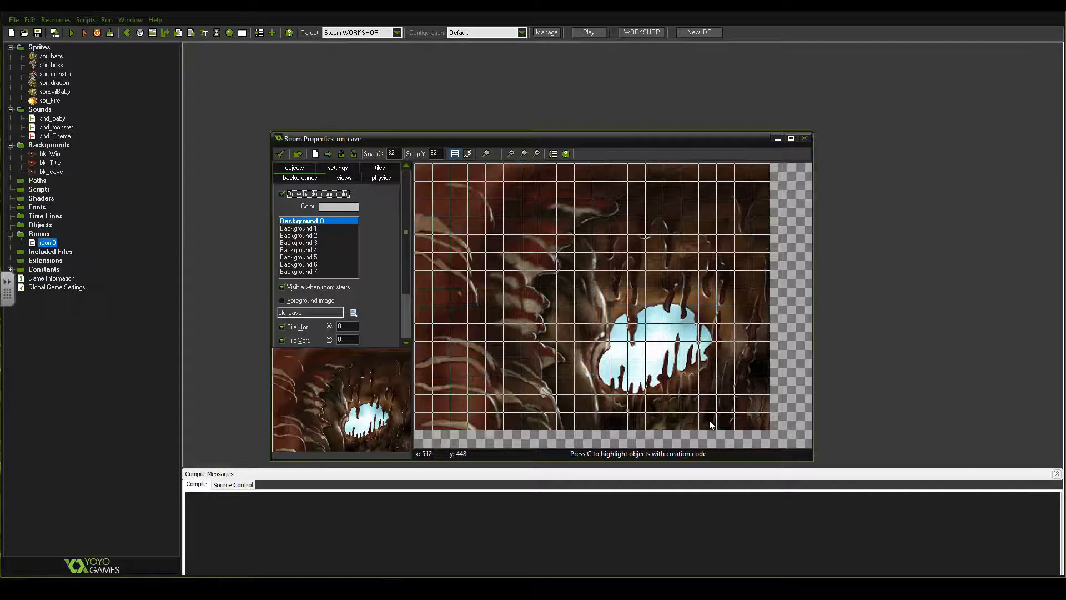
drag(573, 133, 564, 107)
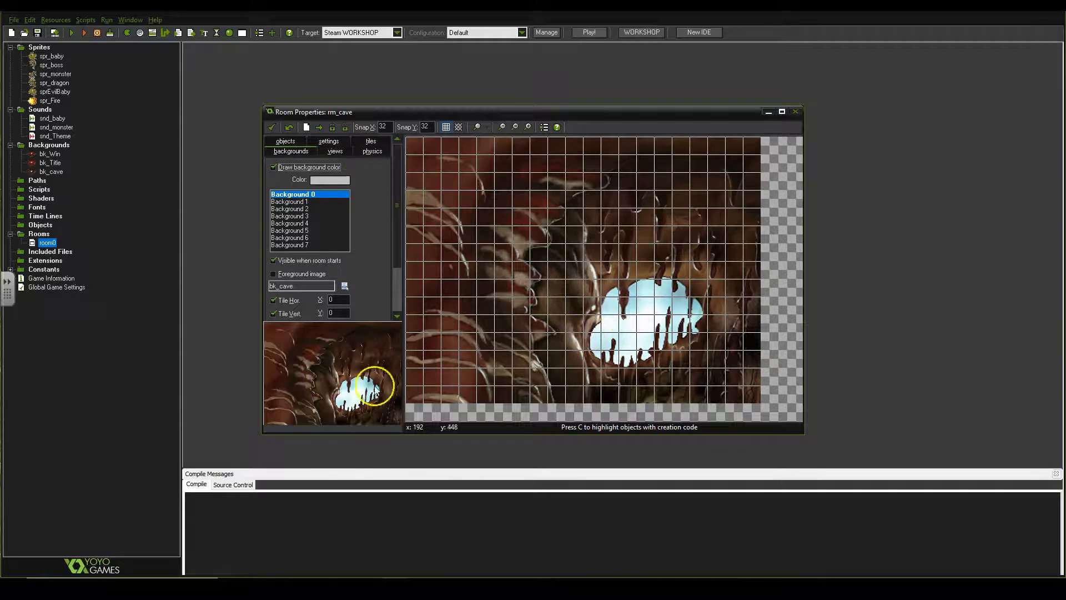
click(272, 127)
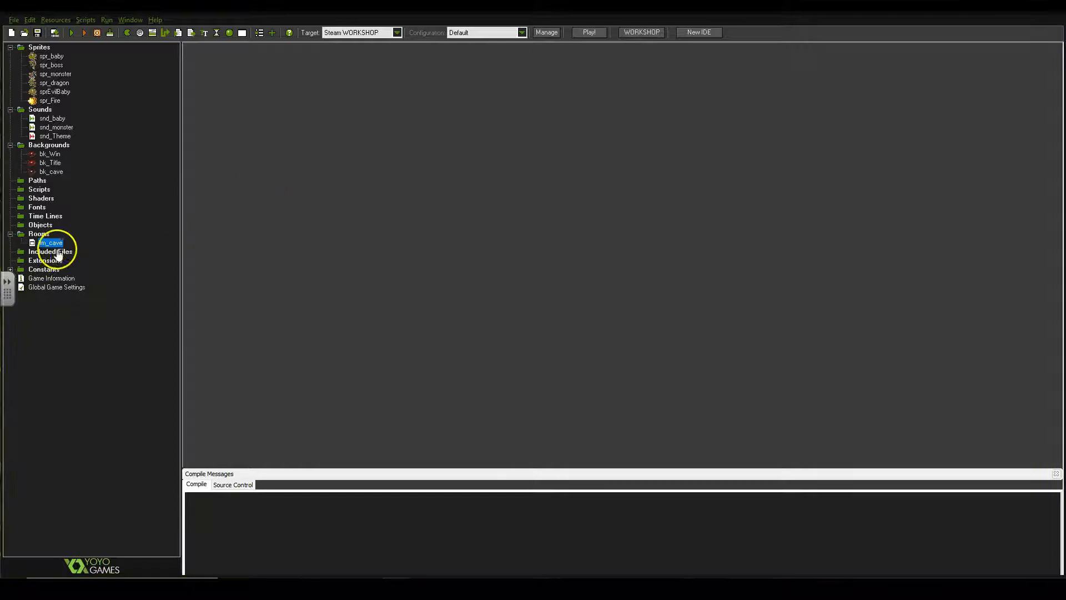
Step: Create a new object named obj_dragon and assign it the spr_dragon sprite
right_click(29, 225)
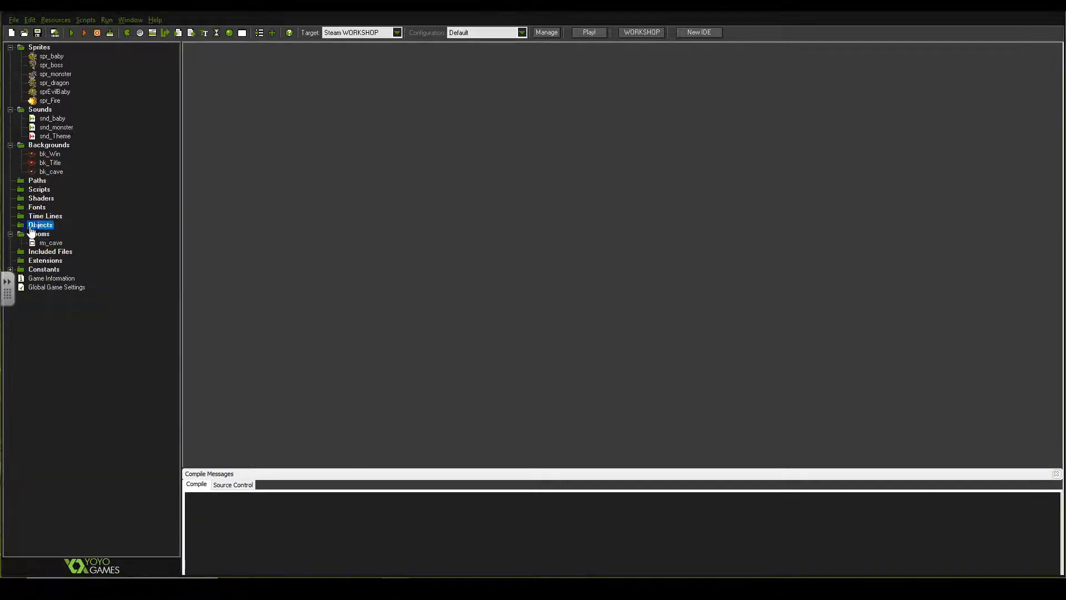
click(53, 233)
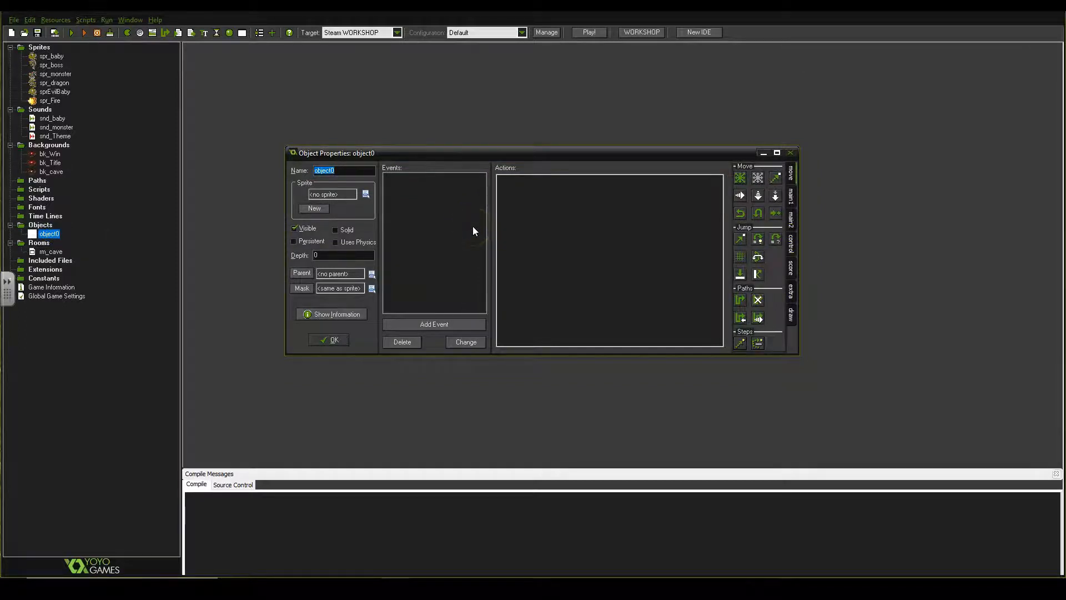
text(obj_dragon)
click(366, 197)
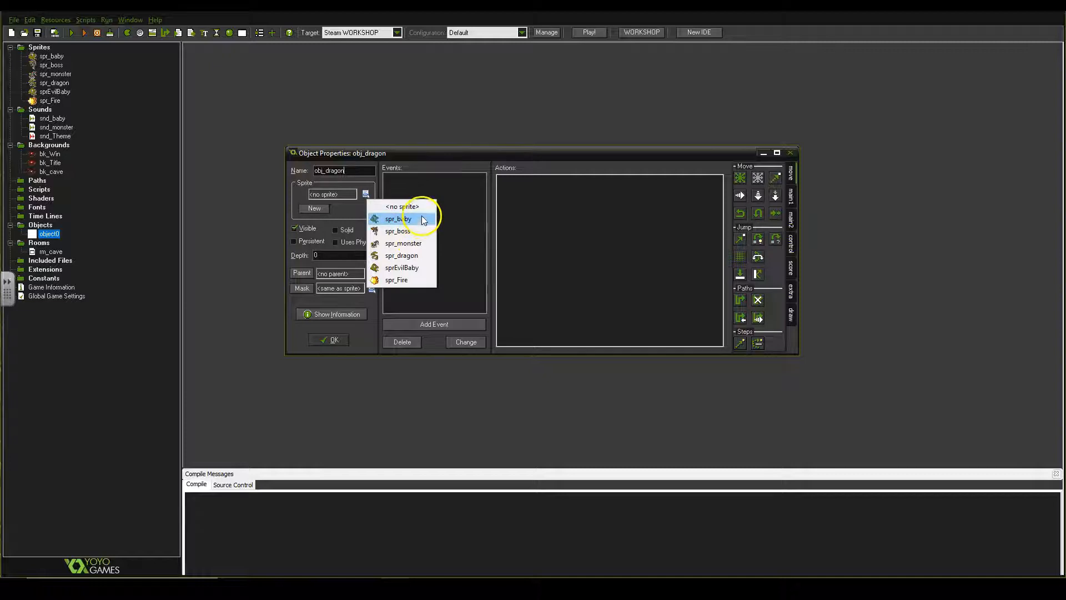
click(401, 256)
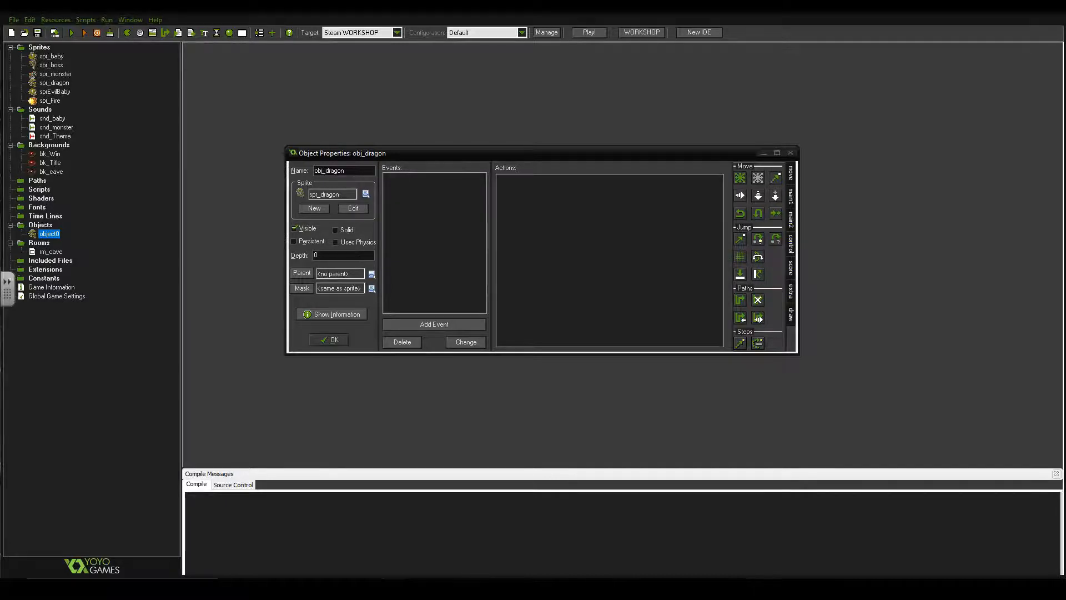
Step: Add an Up keyboard event to obj_dragon with a Move Fixed action going upward at speed 16
click(453, 323)
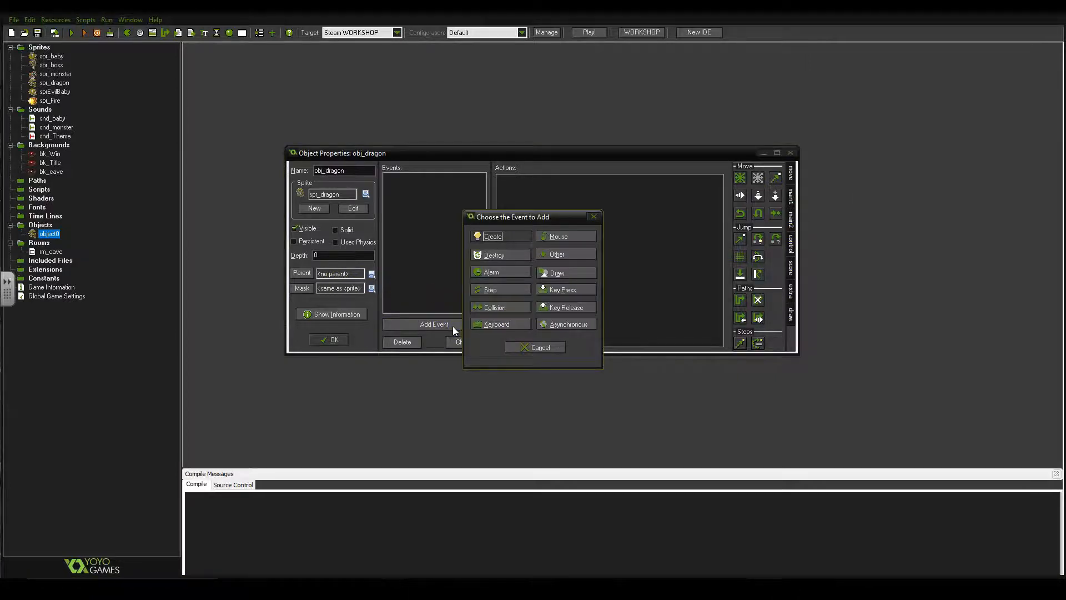
click(496, 326)
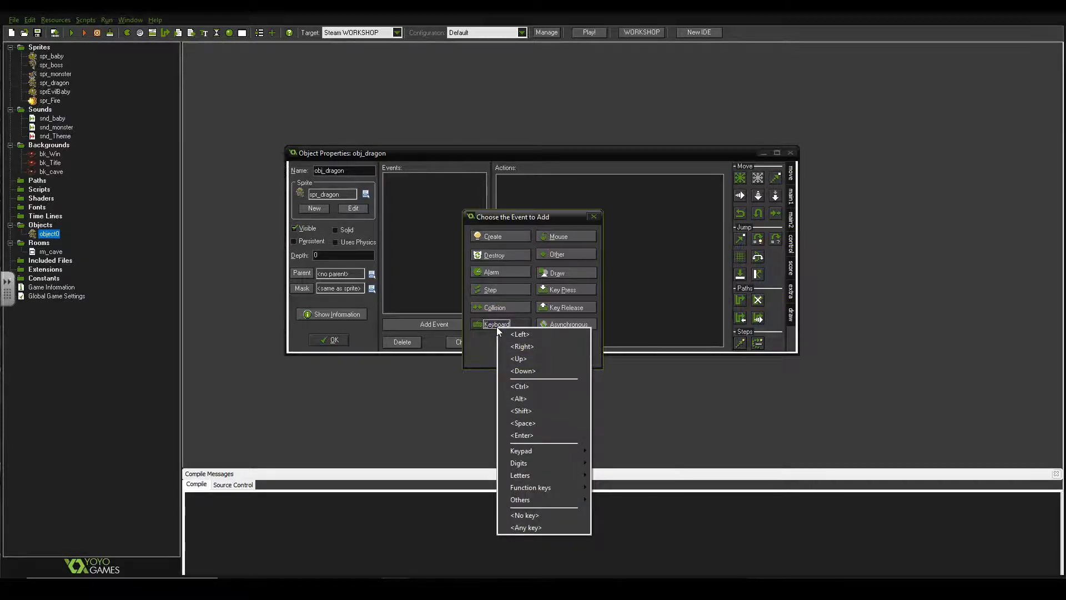
click(551, 357)
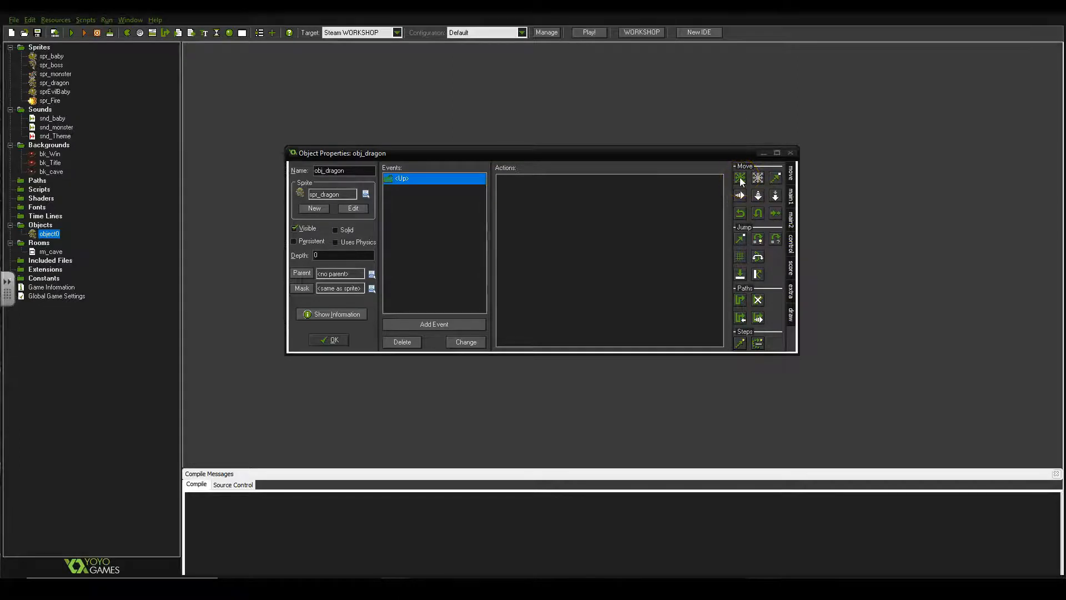
drag(742, 177, 628, 198)
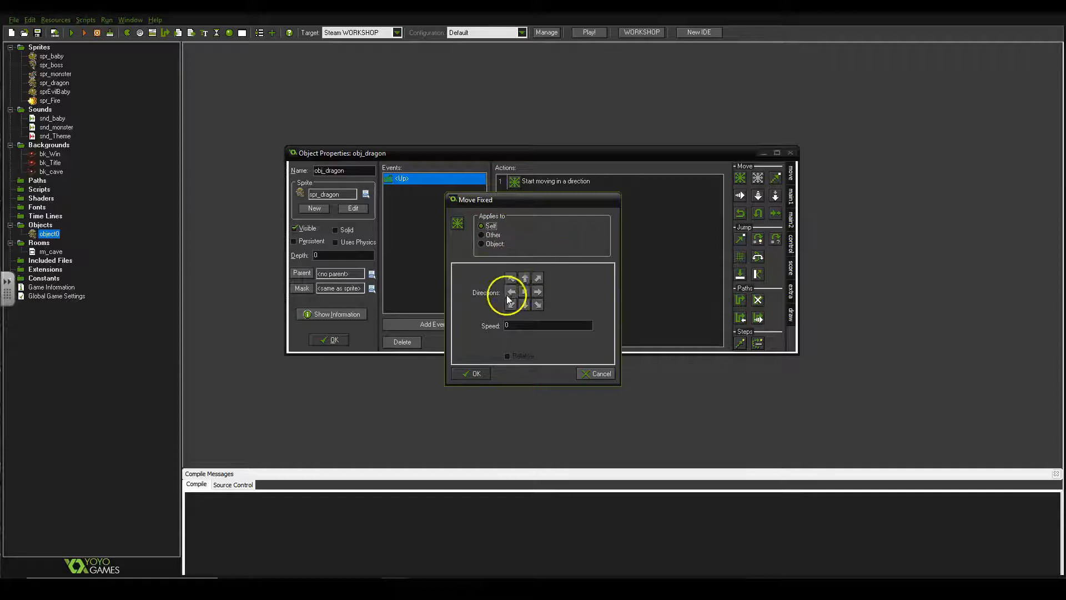
click(523, 278)
drag(523, 324, 498, 328)
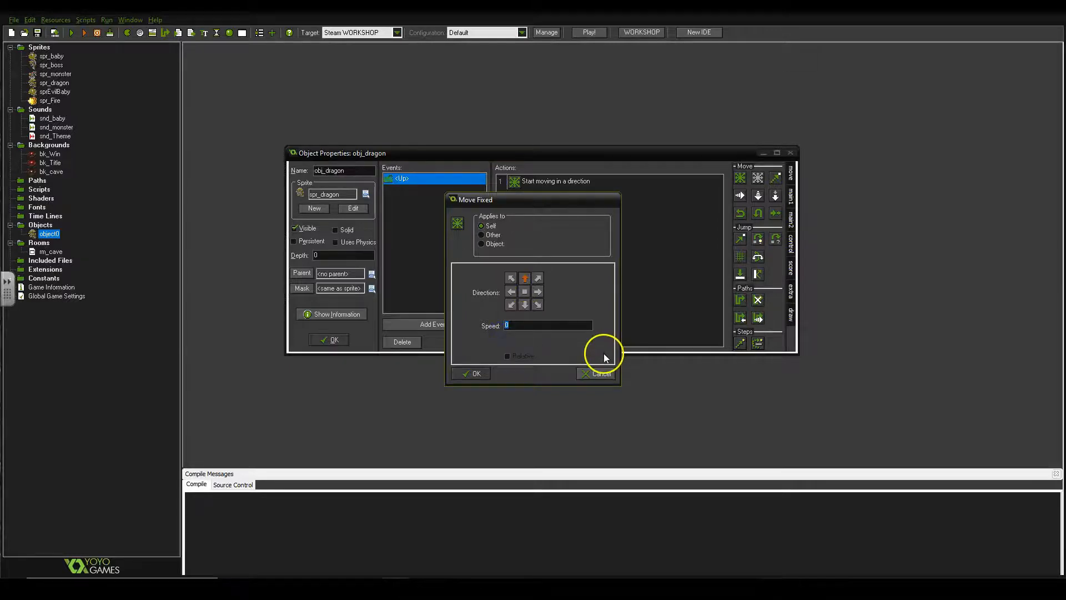
text(16)
click(470, 376)
click(468, 377)
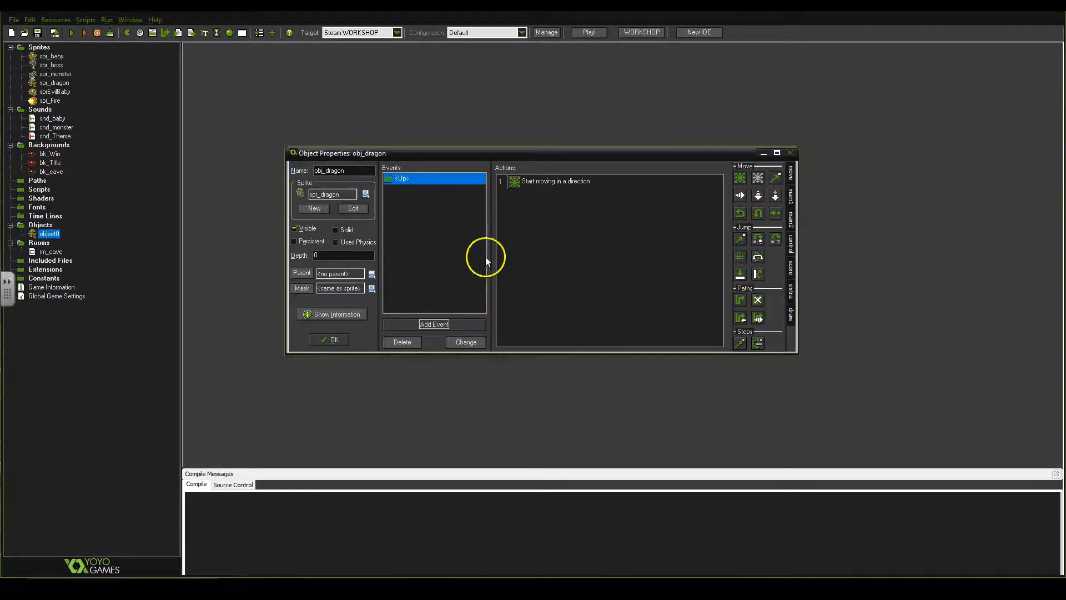
click(460, 181)
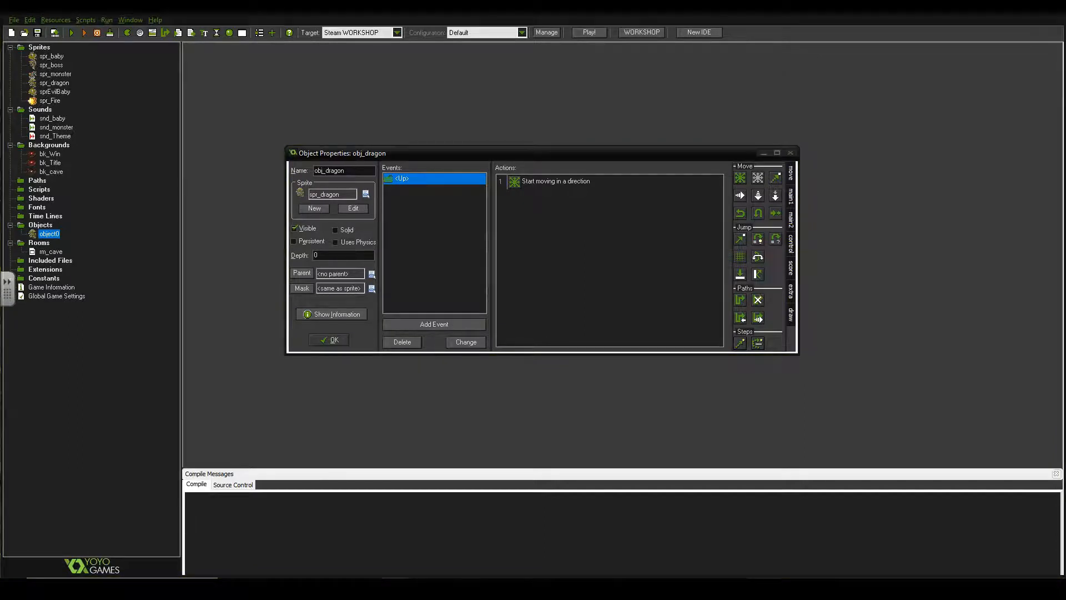
Step: Add a Down keyboard event to obj_dragon with a downward Move Fixed action, and save the object's properties
click(429, 324)
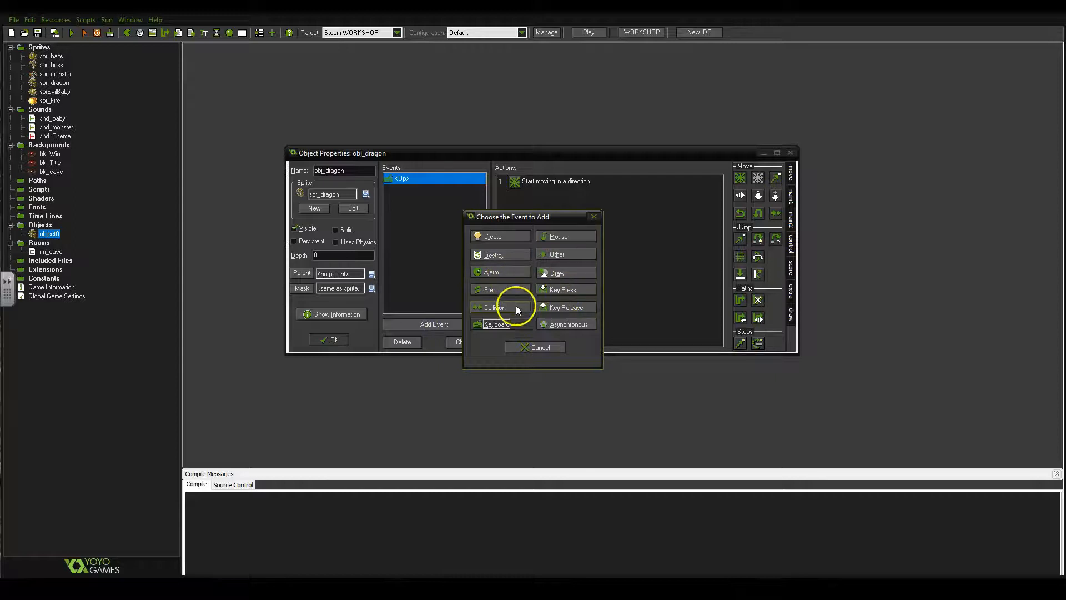
click(507, 324)
click(534, 368)
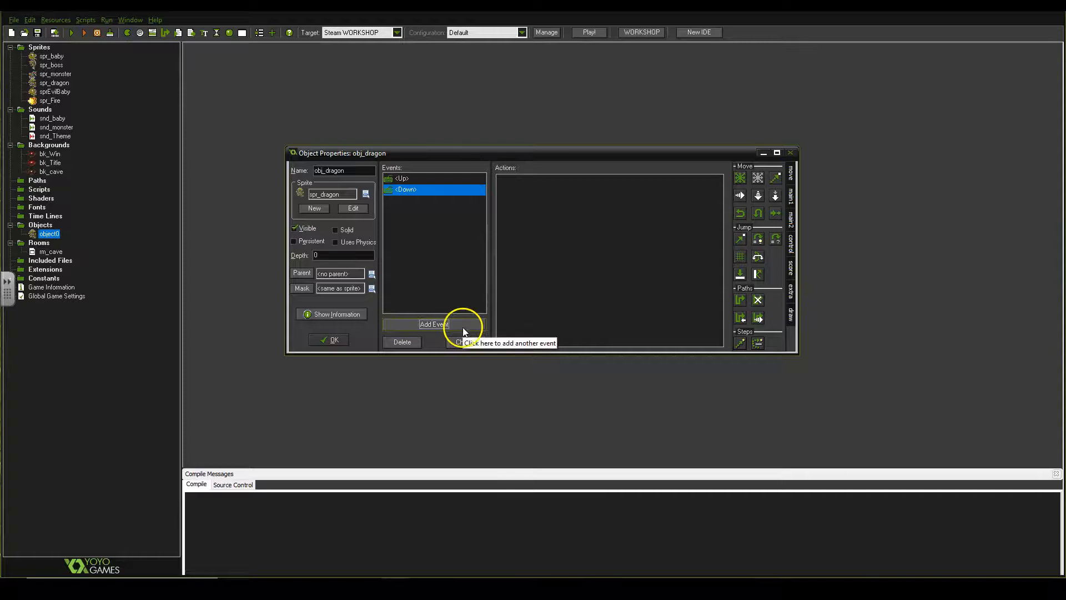
drag(741, 178, 578, 194)
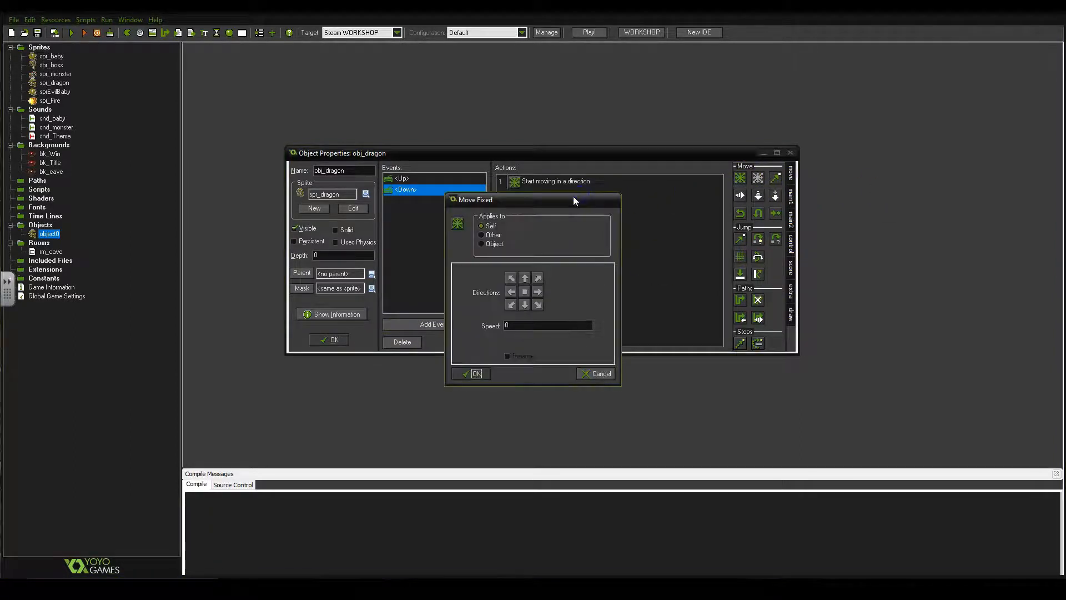
click(525, 304)
click(471, 374)
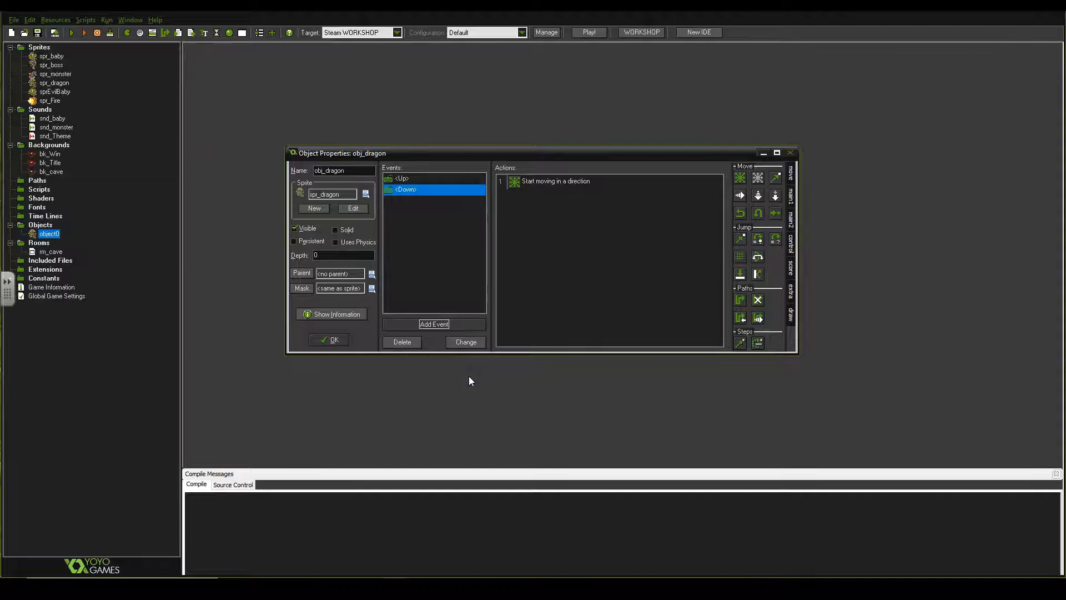
click(740, 239)
click(335, 340)
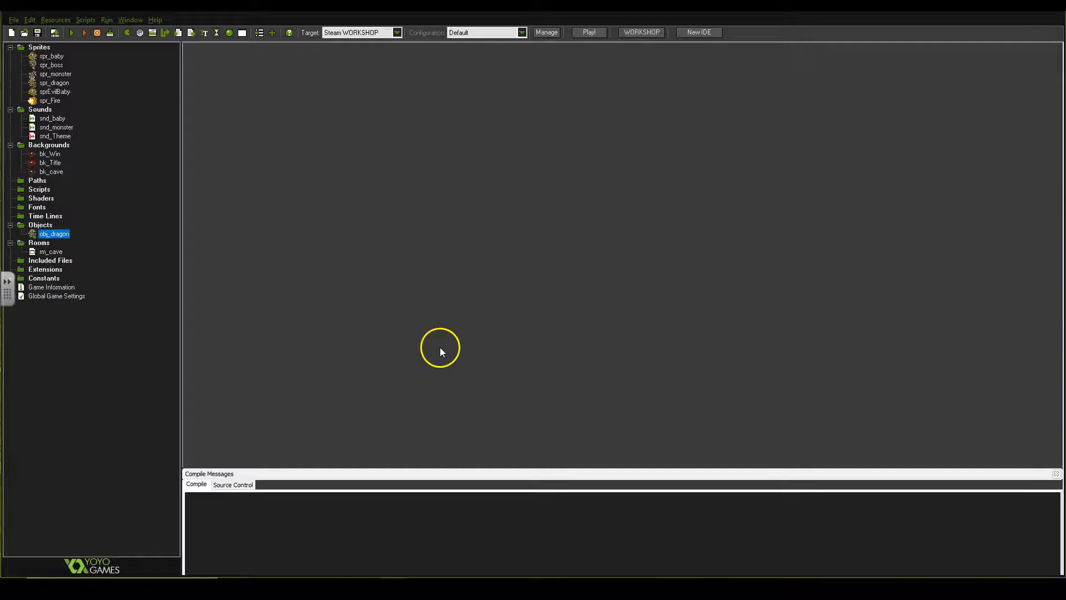
Step: Place one obj_dragon instance at the left edge of the rm_cave room, about mid-height, and save the room
click(57, 253)
double_click(57, 254)
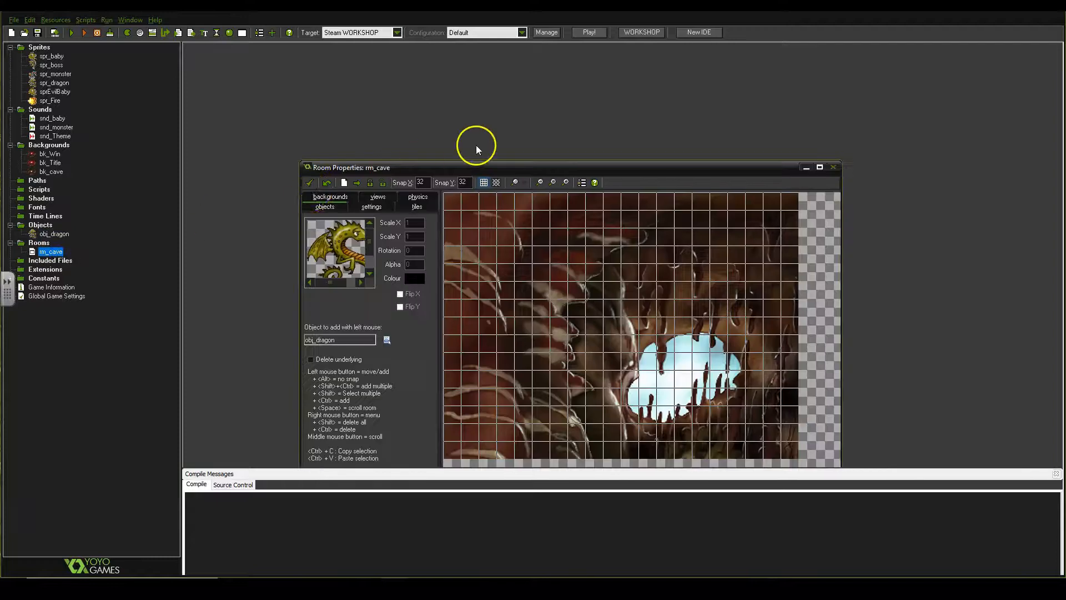
drag(478, 174, 416, 89)
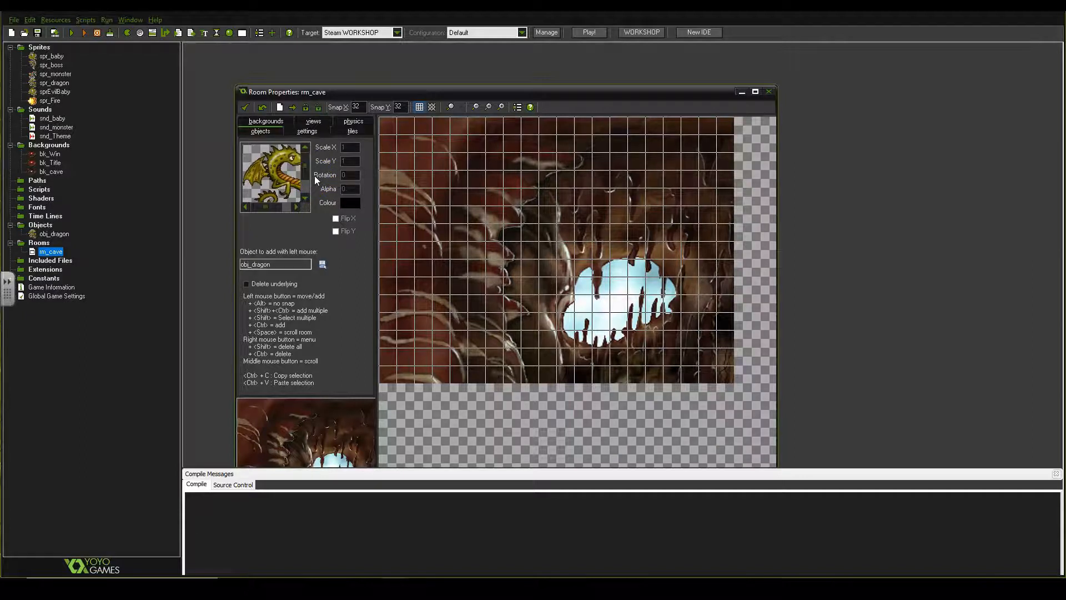
click(259, 131)
click(424, 216)
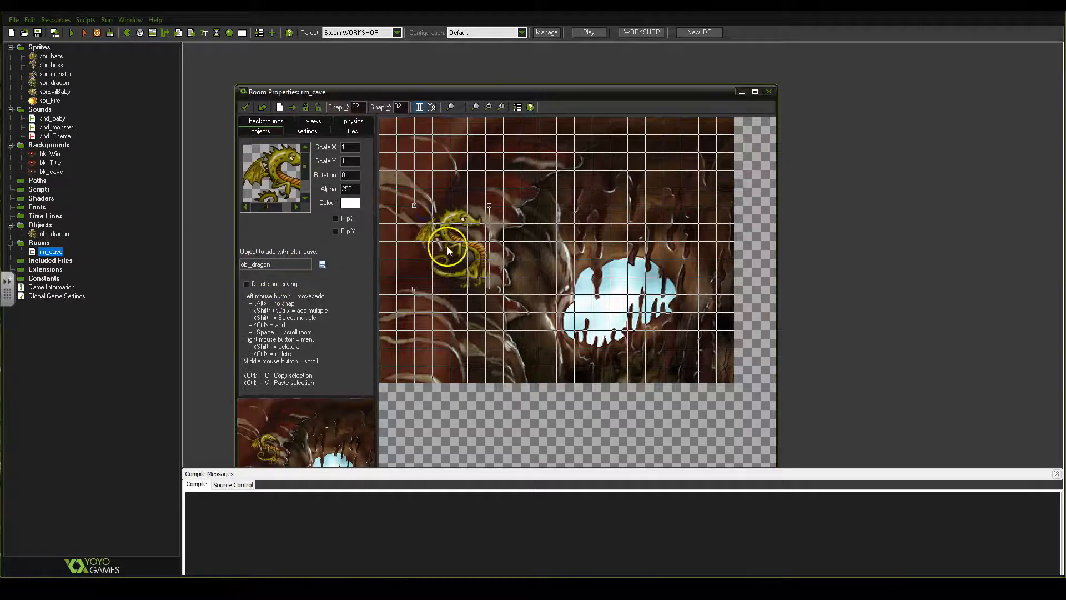
drag(452, 251, 433, 239)
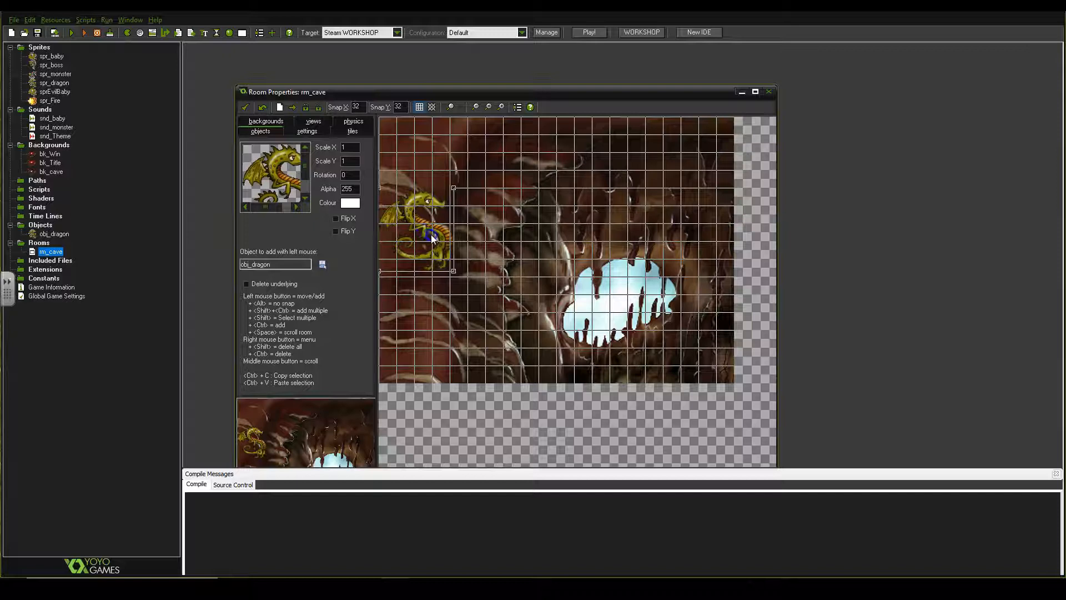
click(404, 214)
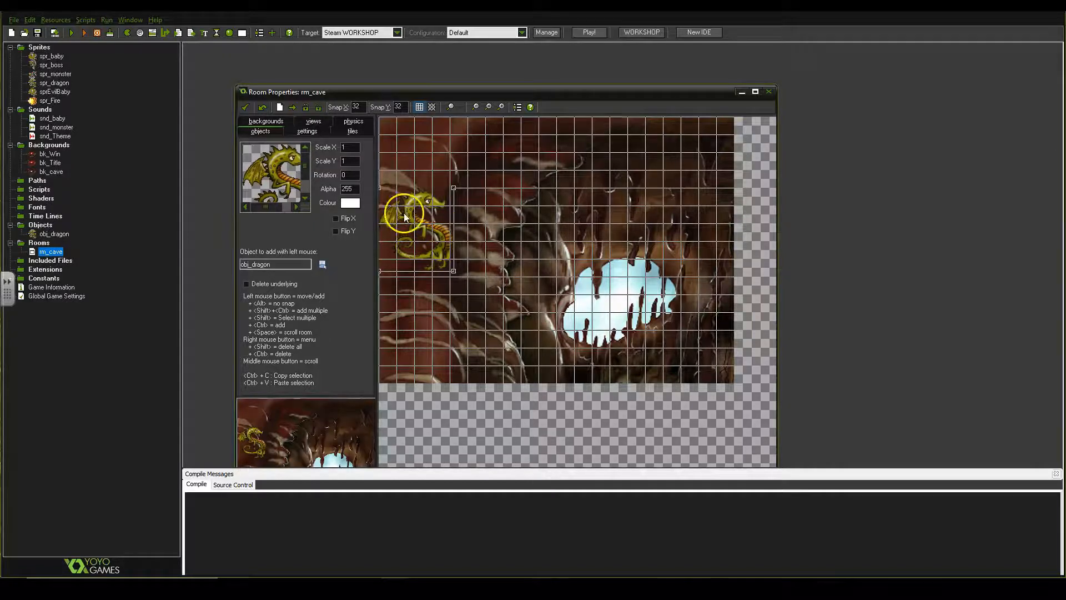
click(245, 107)
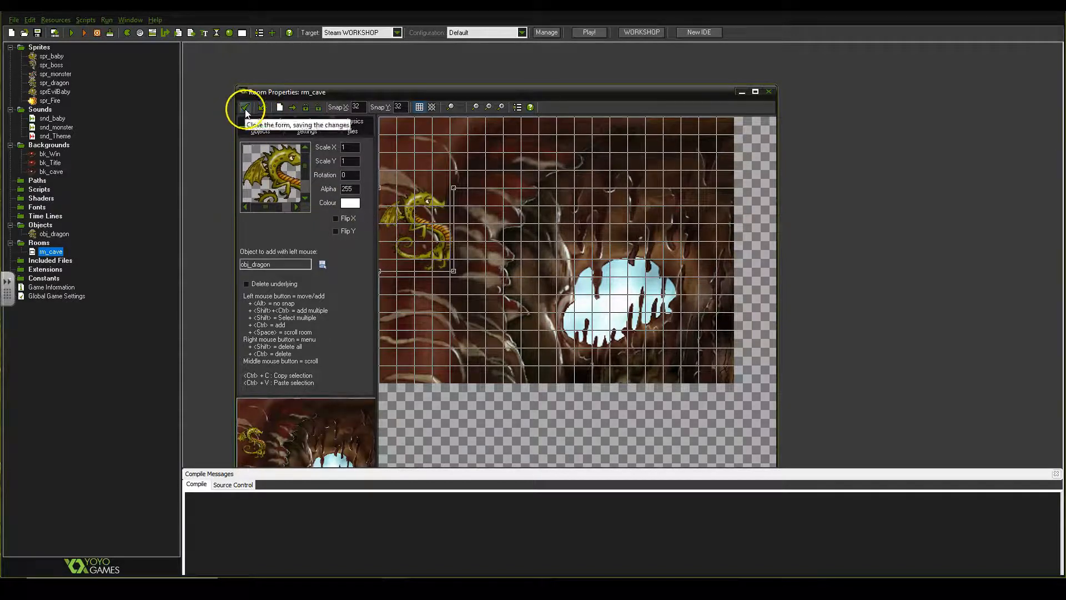
Step: Run the game, test moving the dragon up and down, and close the game window
click(75, 34)
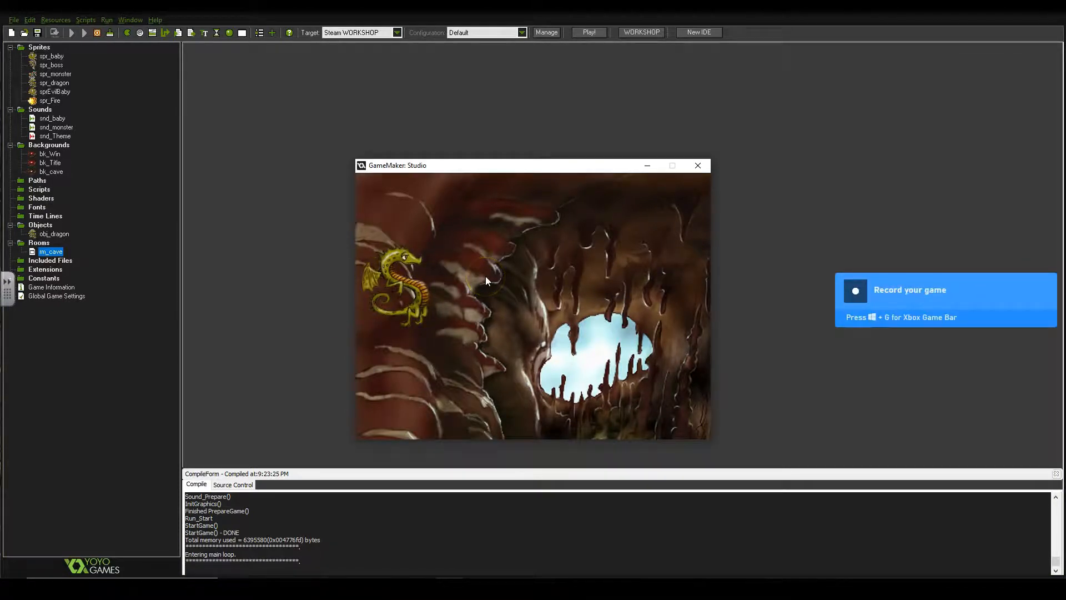
key(Up)
key(Down)
key(Up)
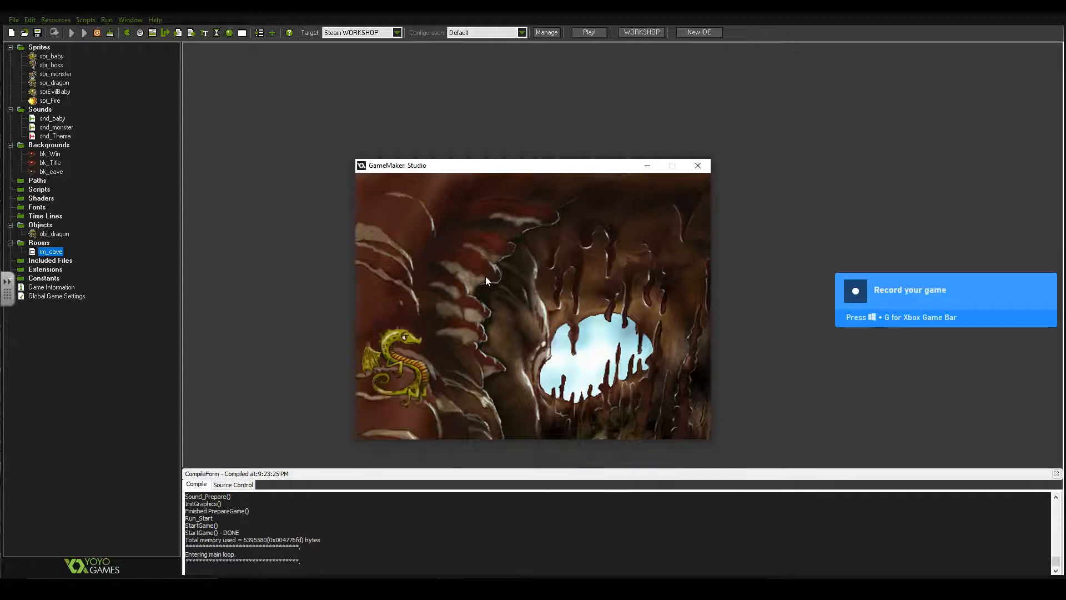
key(Down)
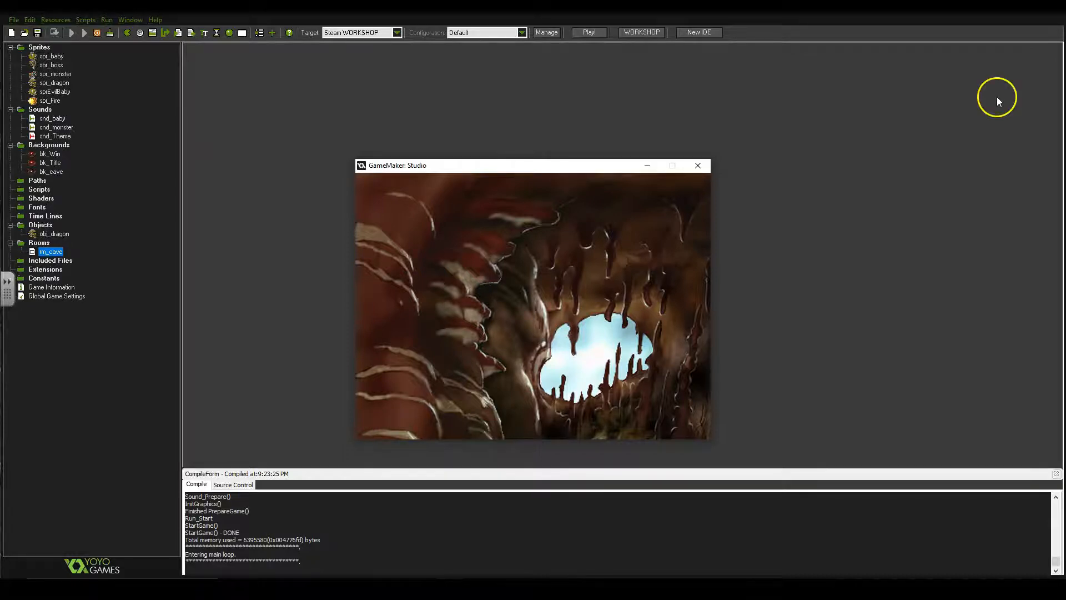
click(697, 166)
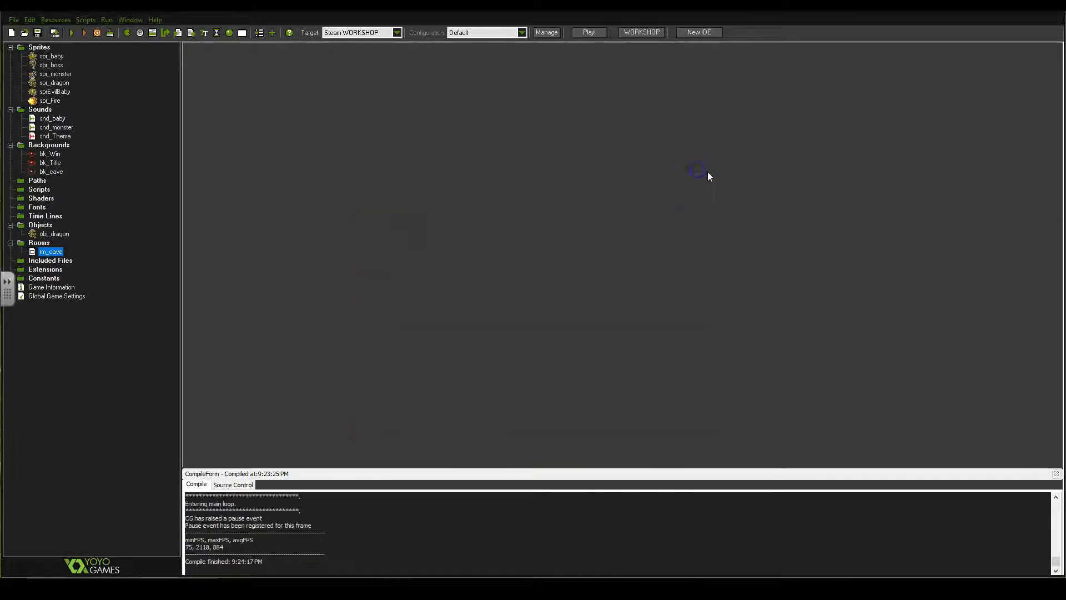
Step: Add a no key keyboard event to obj_dragon with a Move Fixed action set to the centre stop direction at speed 0
click(56, 236)
double_click(59, 237)
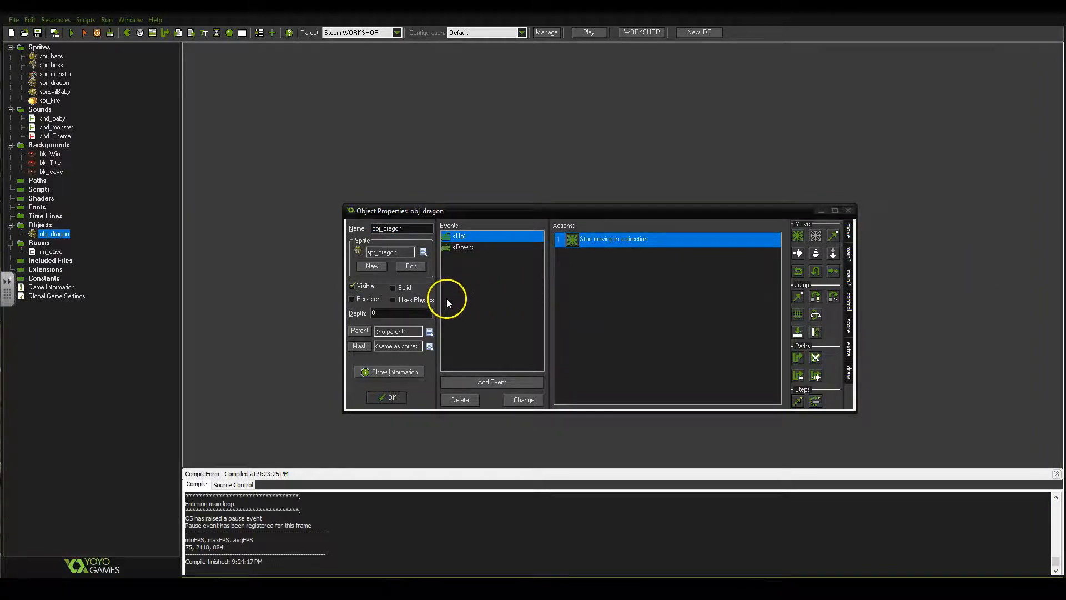
click(489, 385)
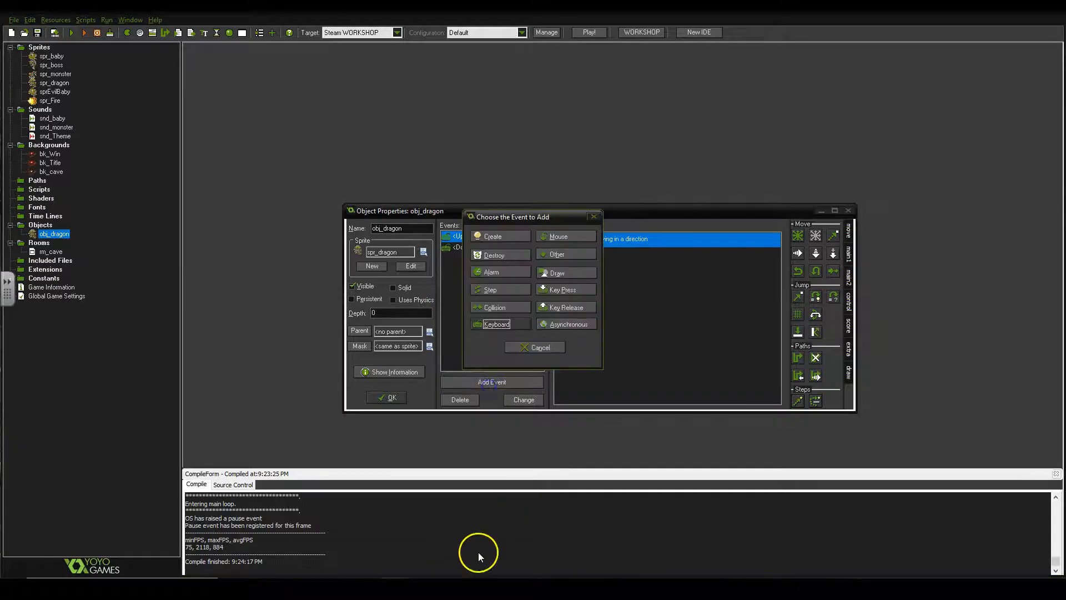
click(507, 322)
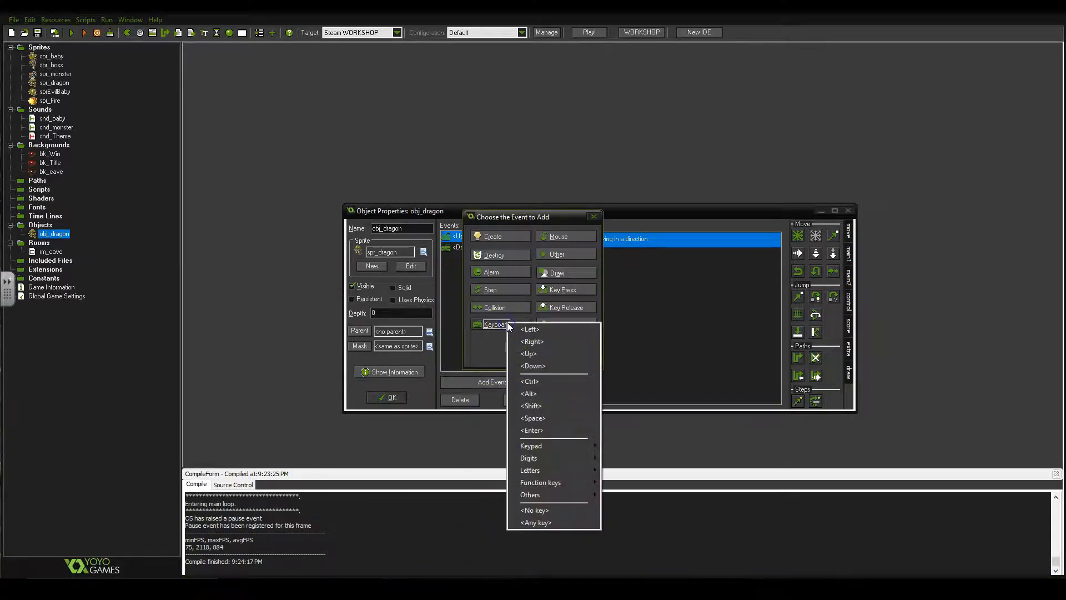
click(549, 513)
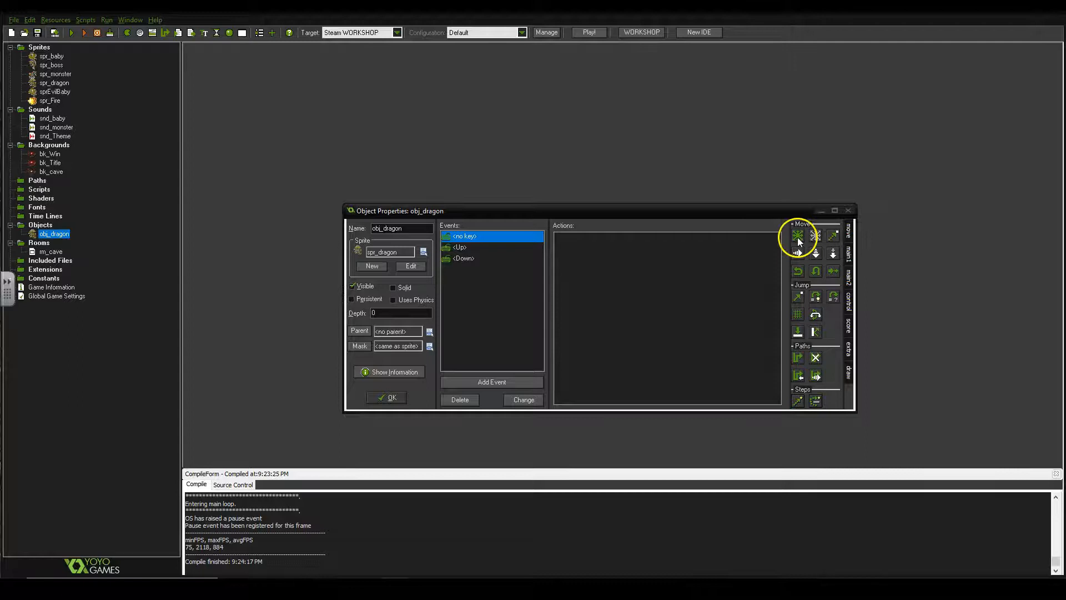
drag(797, 241, 666, 258)
drag(579, 255, 578, 256)
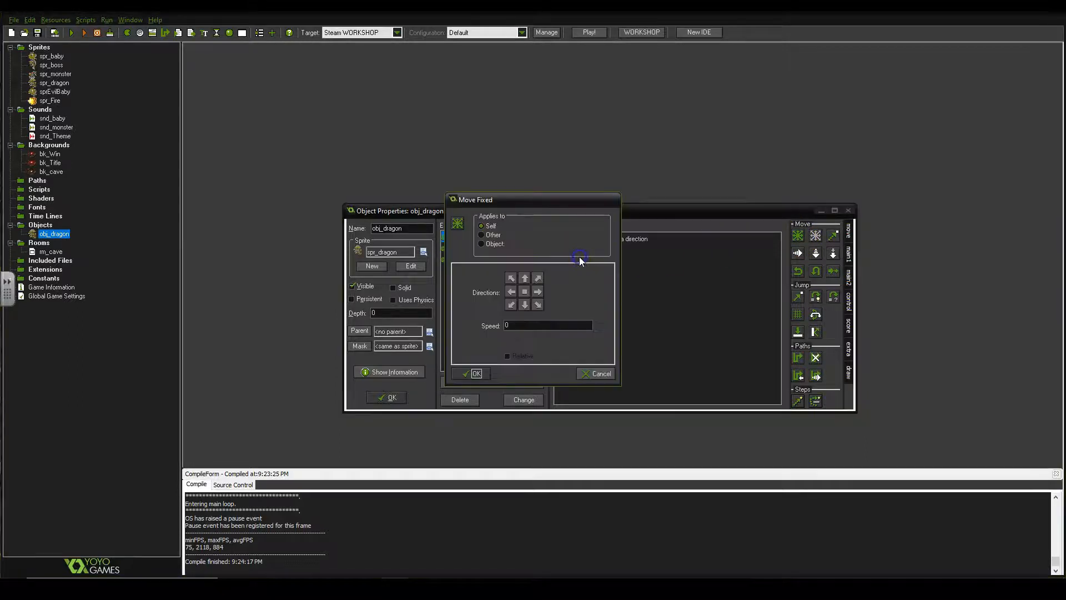
click(523, 292)
click(517, 331)
click(477, 373)
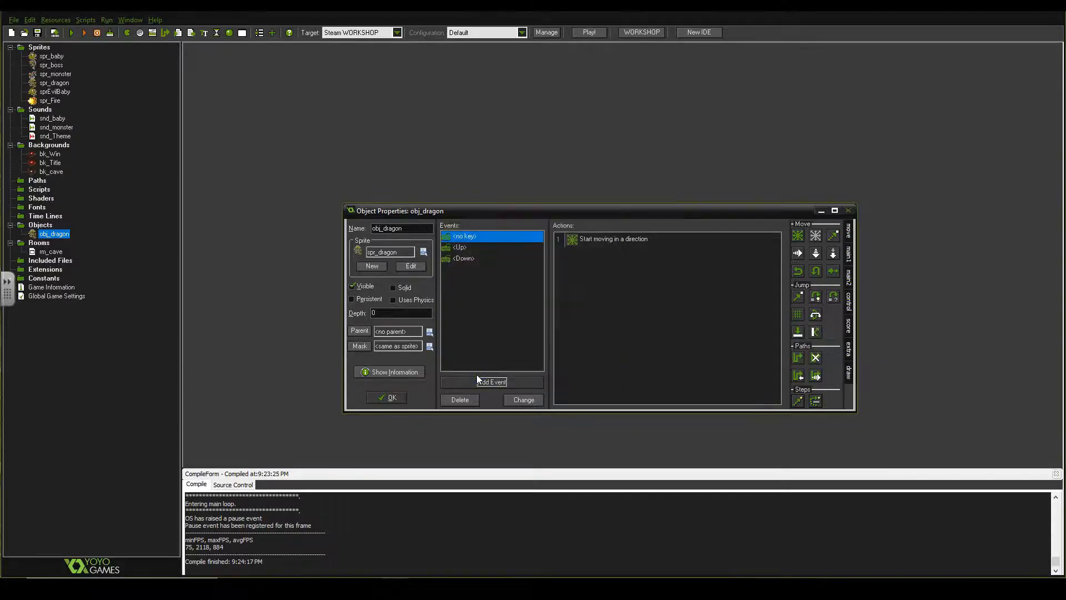
Step: Review the actions of the no key, Up and Down events in obj_dragon and save the object's properties
click(470, 247)
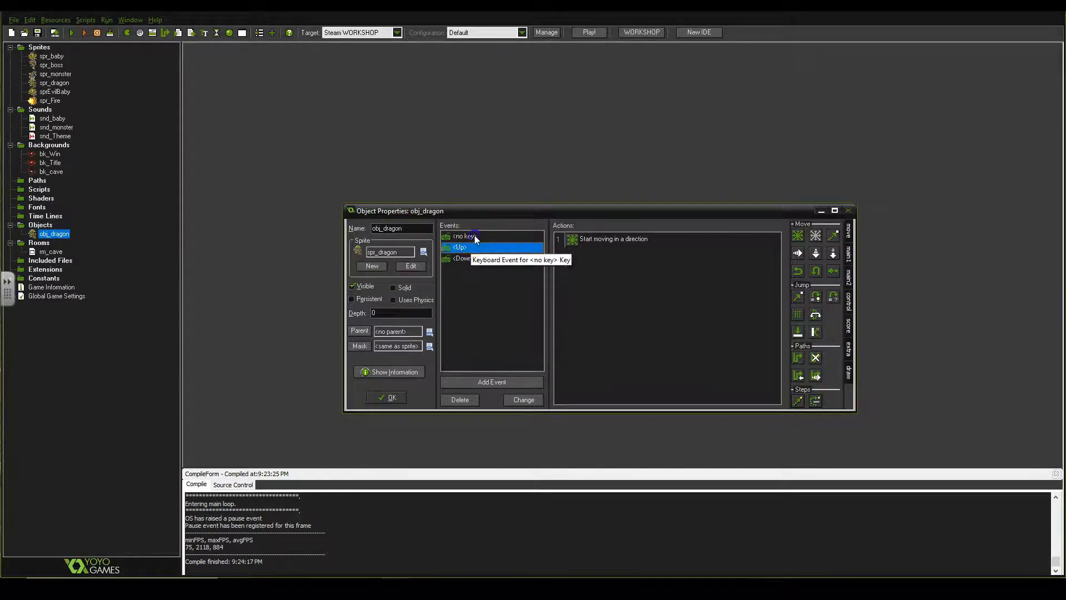
click(475, 238)
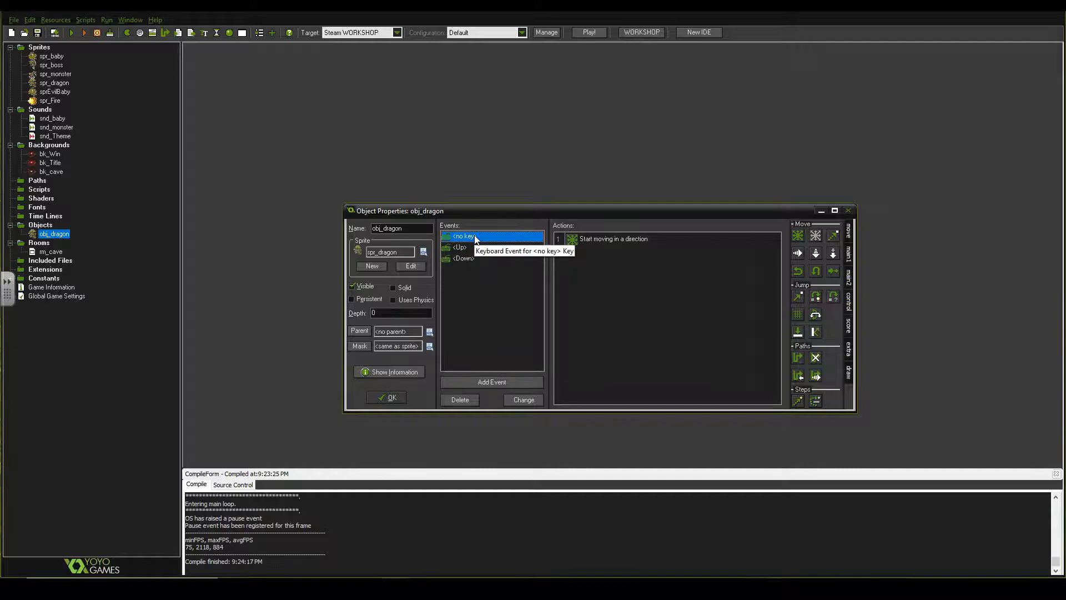
click(626, 238)
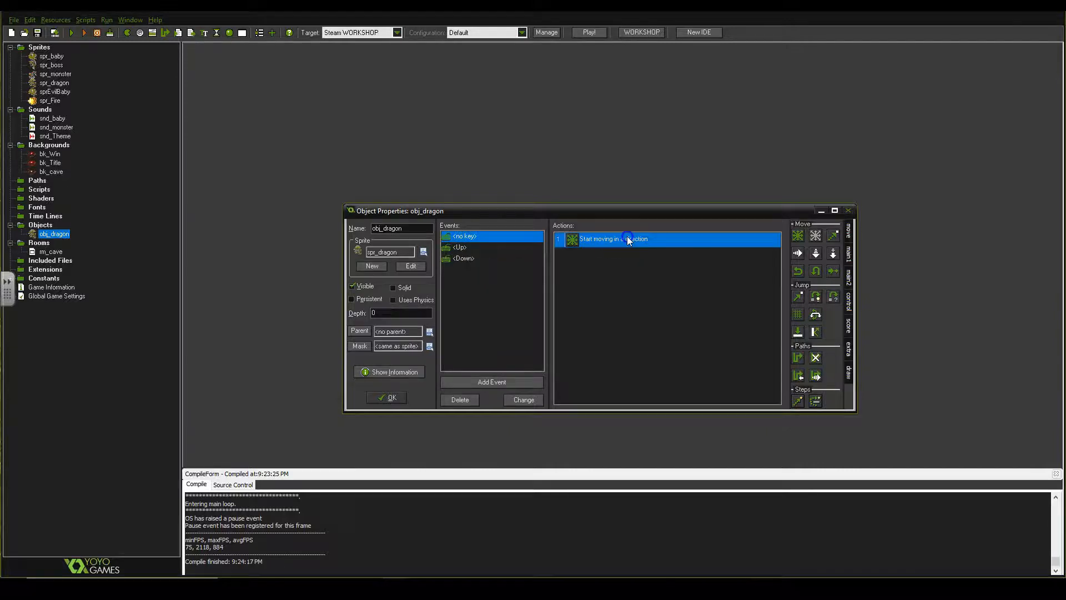
click(485, 260)
click(485, 251)
click(487, 239)
click(485, 248)
click(484, 258)
click(485, 246)
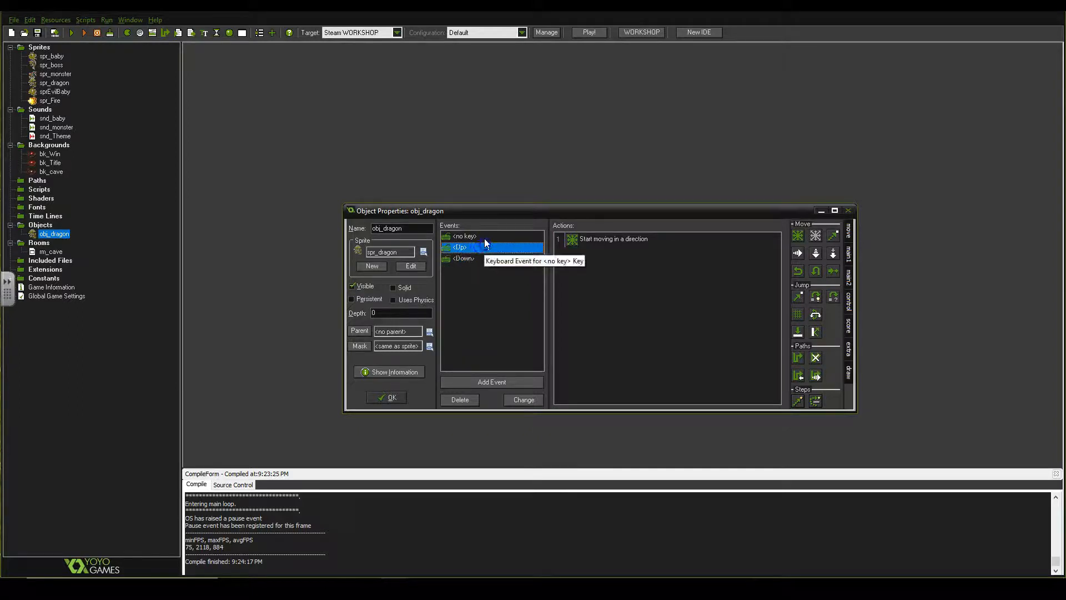
click(485, 238)
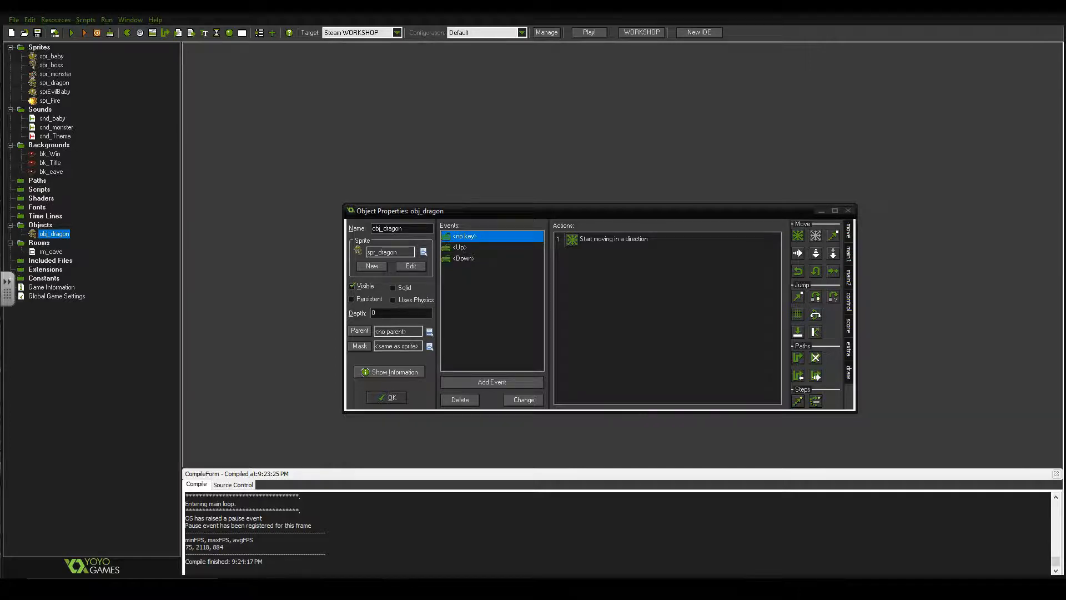
click(479, 338)
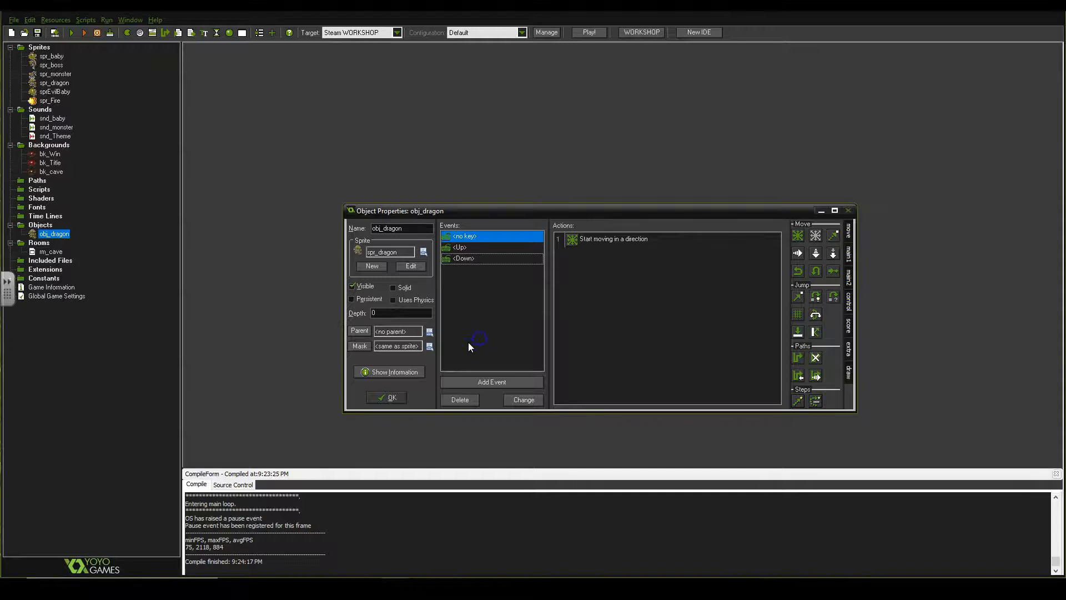
click(389, 397)
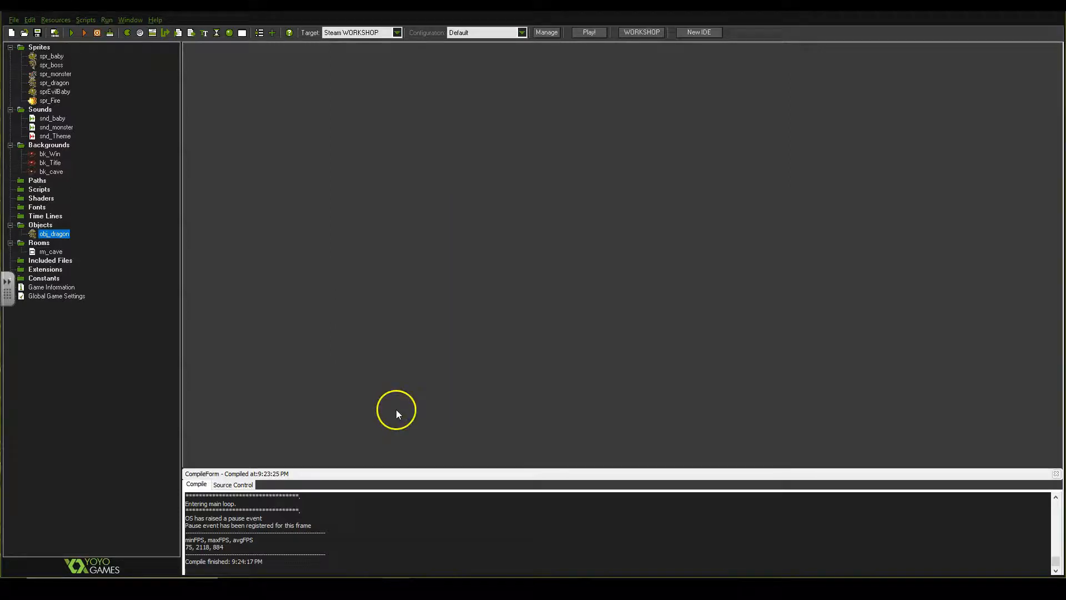
Step: Run the game, test whether the dragon stops between up and down movements, and close the game window
click(73, 37)
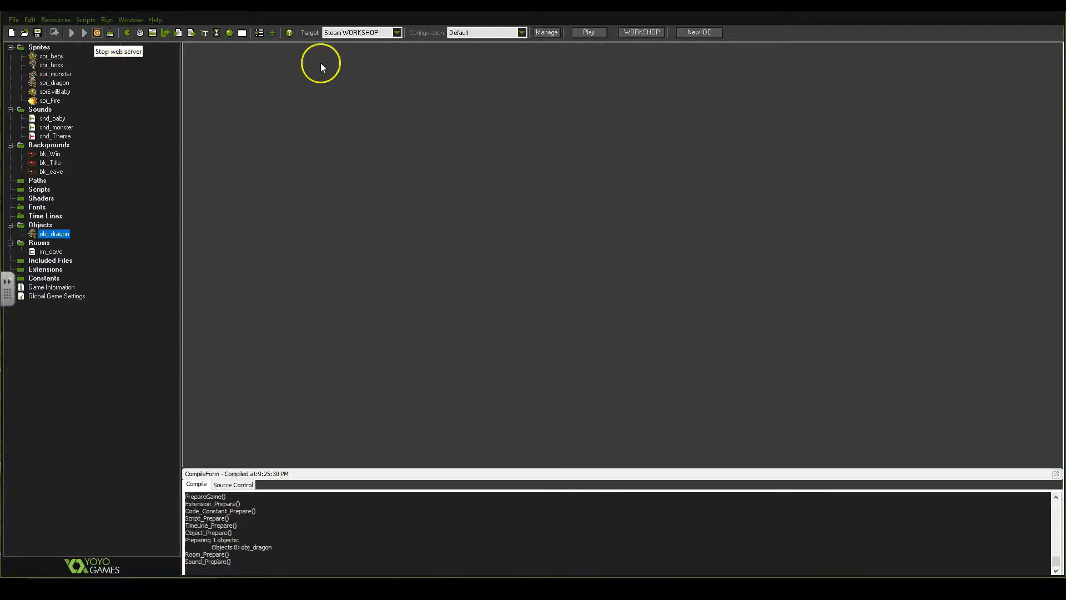
key(Up)
key(Down)
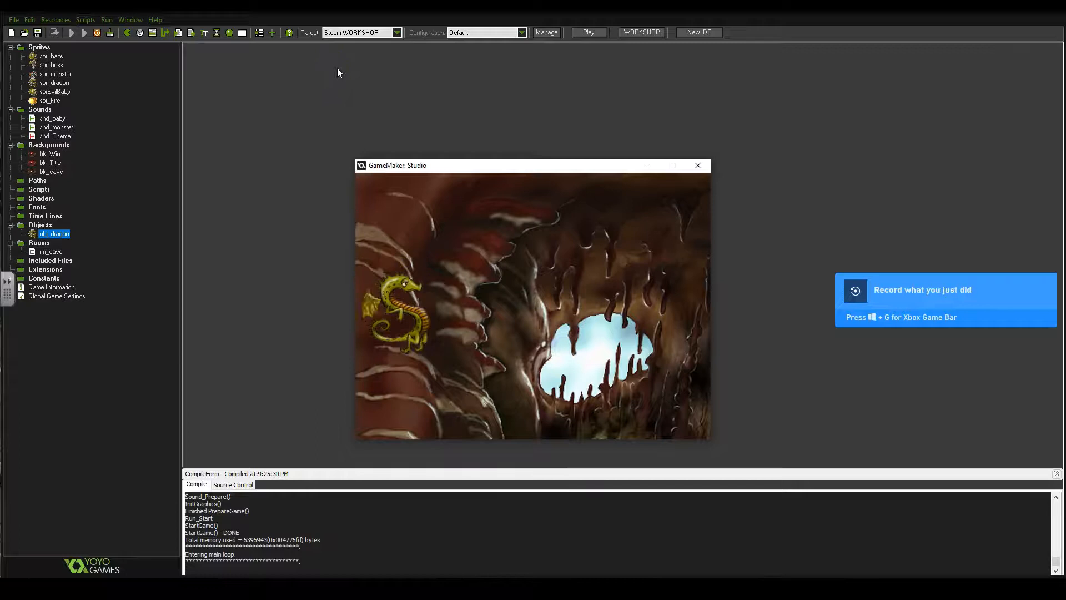
key(Down)
key(Up)
key(Up)
key(Down)
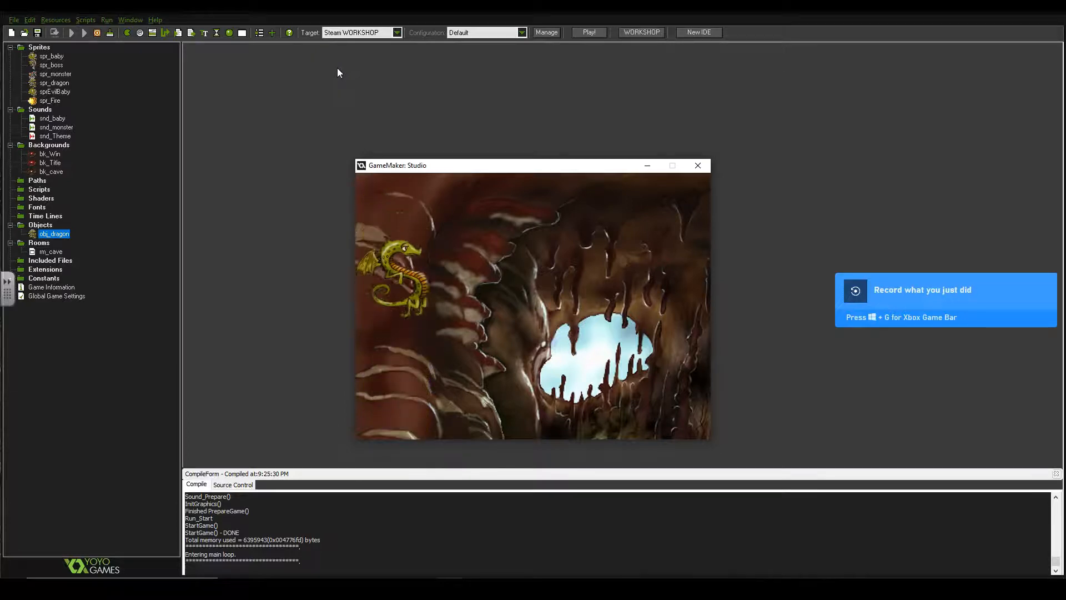
key(Up)
key(Up)
key(Down)
key(Up)
key(Down)
key(Up)
key(Down)
key(Up)
key(Down)
key(Down)
key(Down)
key(Down)
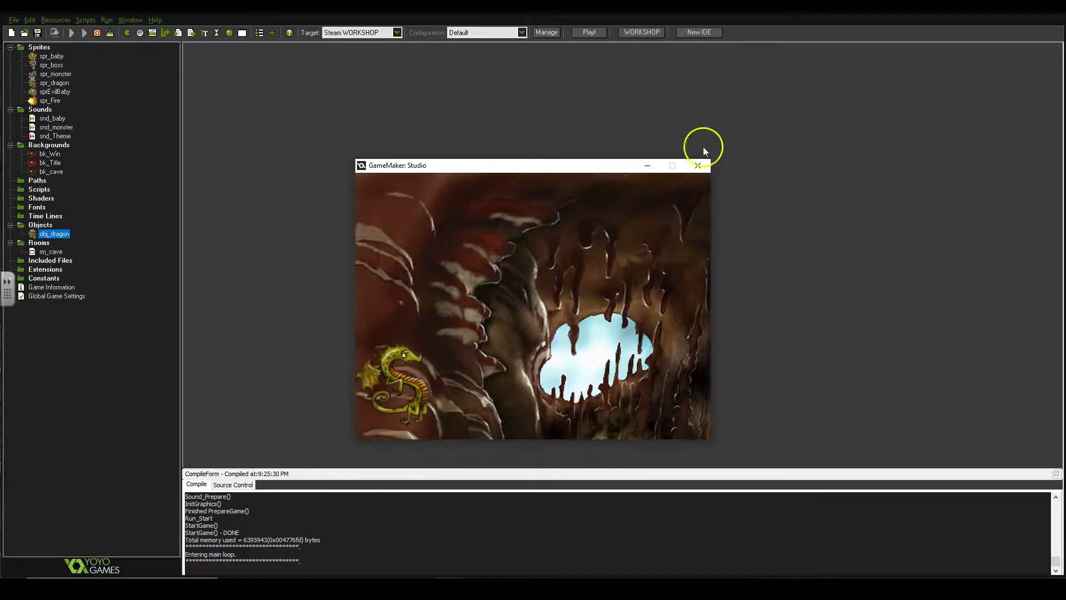
click(696, 166)
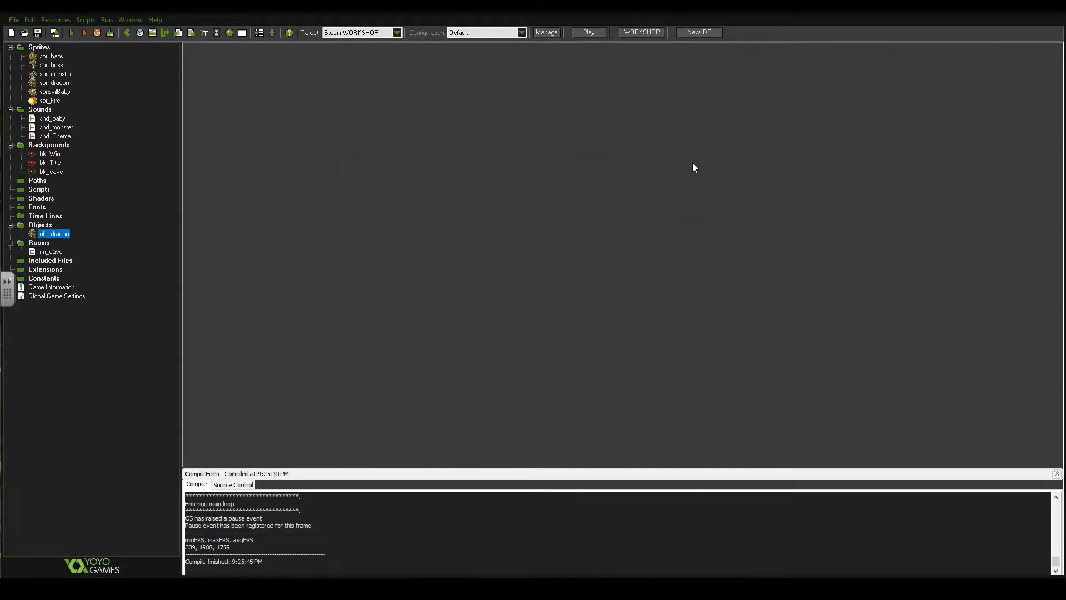
Step: Create a new object named obj_fireball and assign it the spr_Fire sprite
right_click(41, 228)
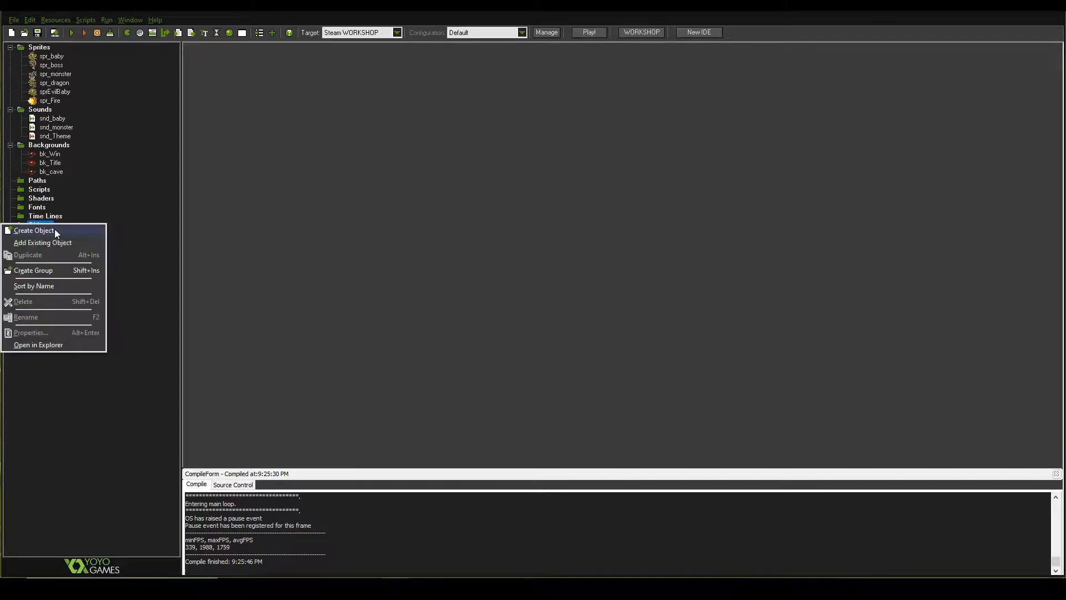
click(55, 228)
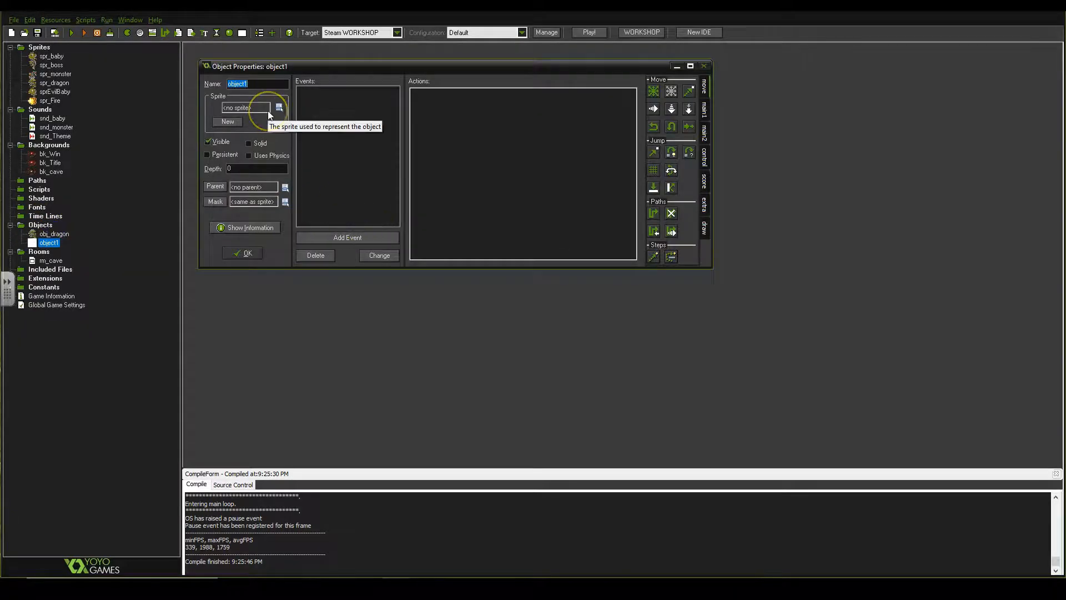
text(obj_fireball)
click(280, 107)
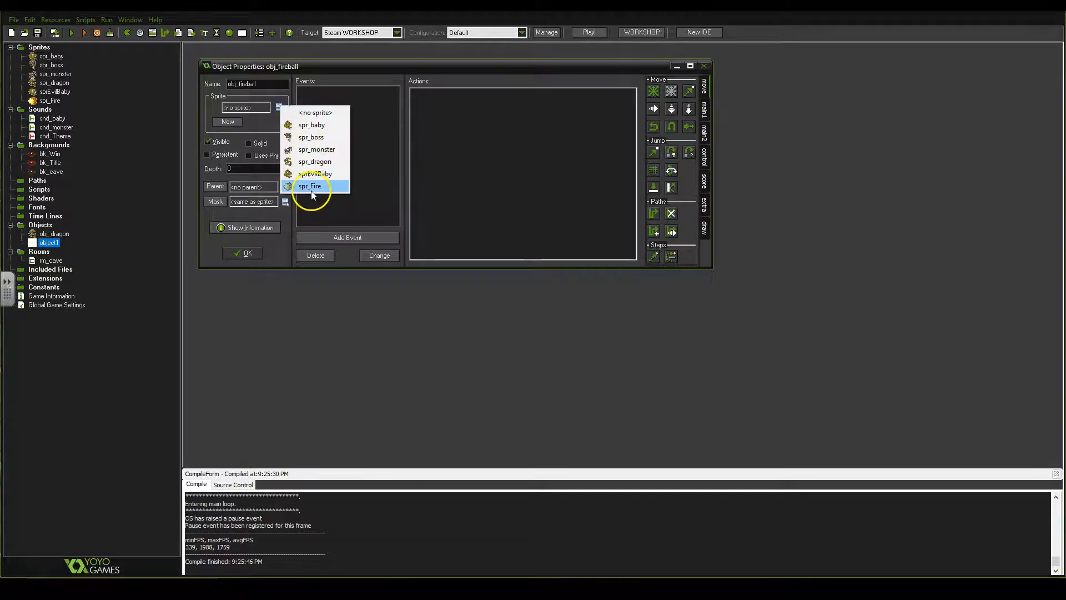
click(312, 187)
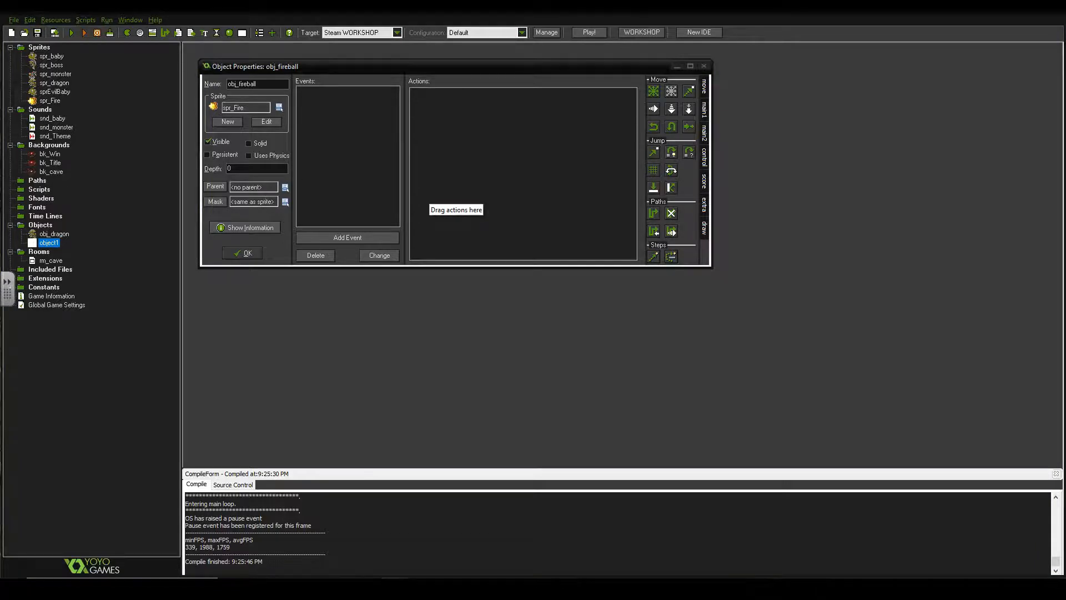
drag(419, 70, 421, 116)
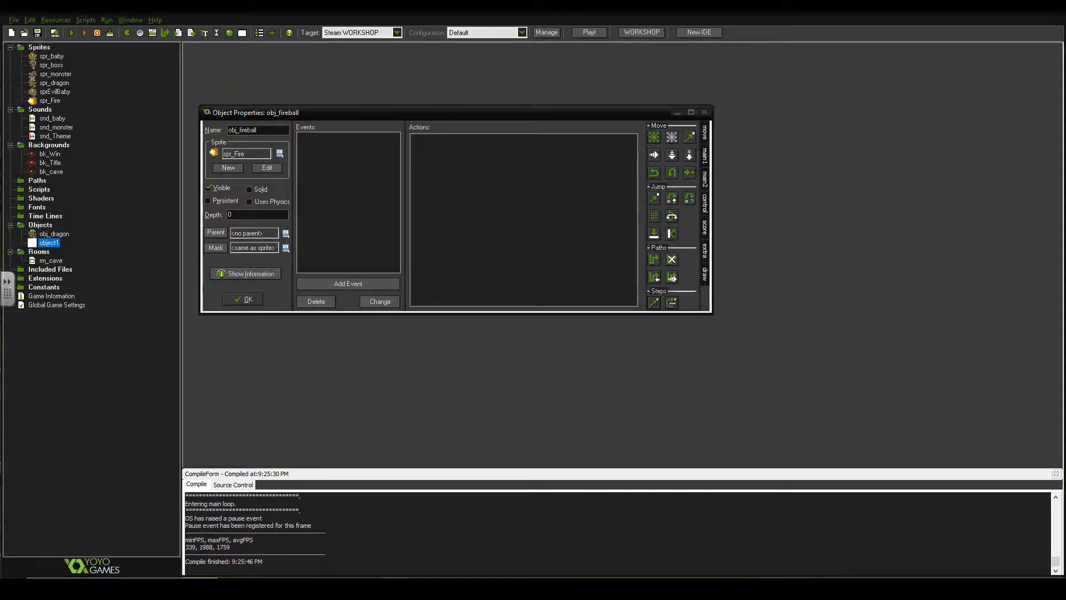
Step: Add a Create event to obj_fireball with a Move Fixed action to the right at speed 32
click(342, 285)
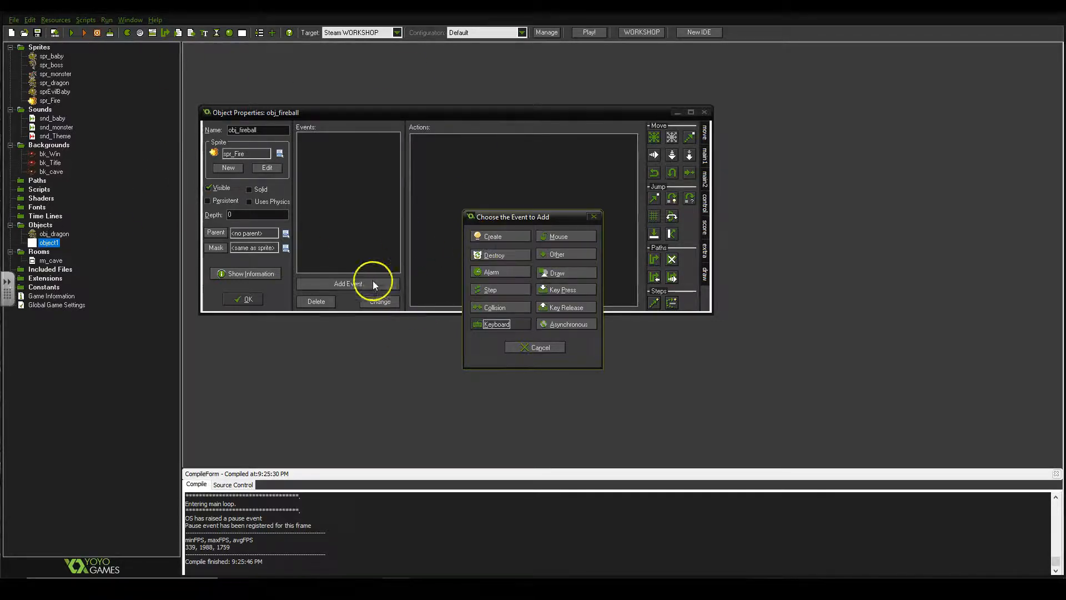
click(493, 238)
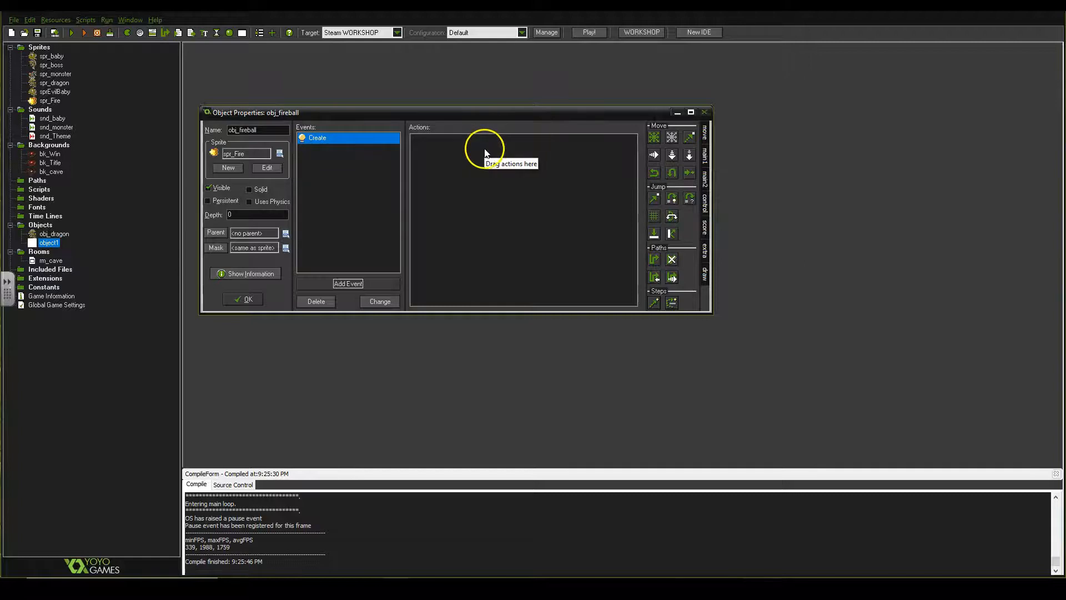
drag(656, 141, 475, 168)
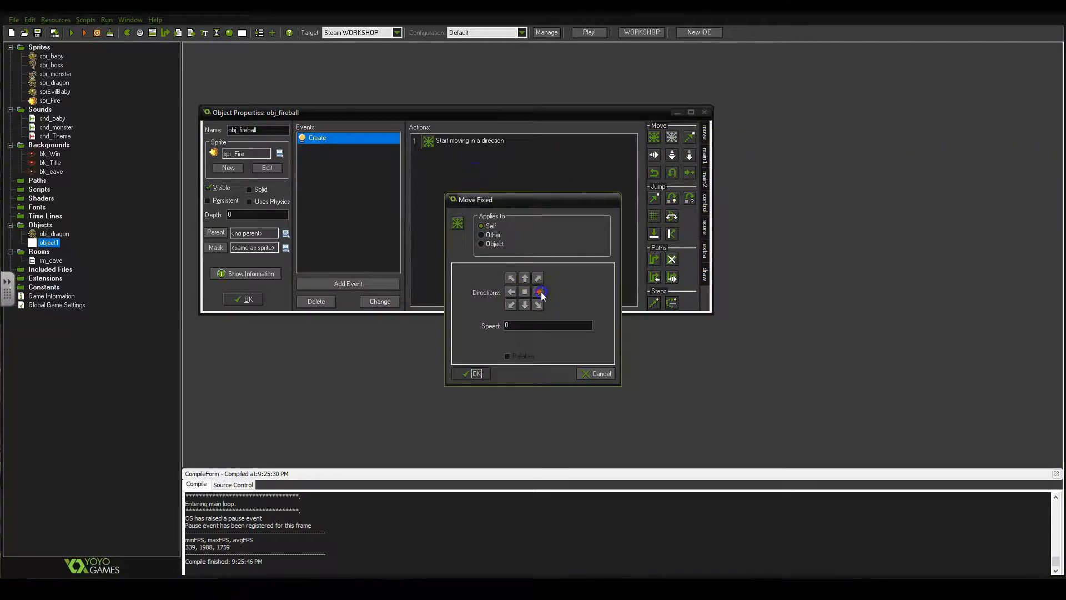
double_click(523, 326)
text(32)
click(478, 374)
click(425, 195)
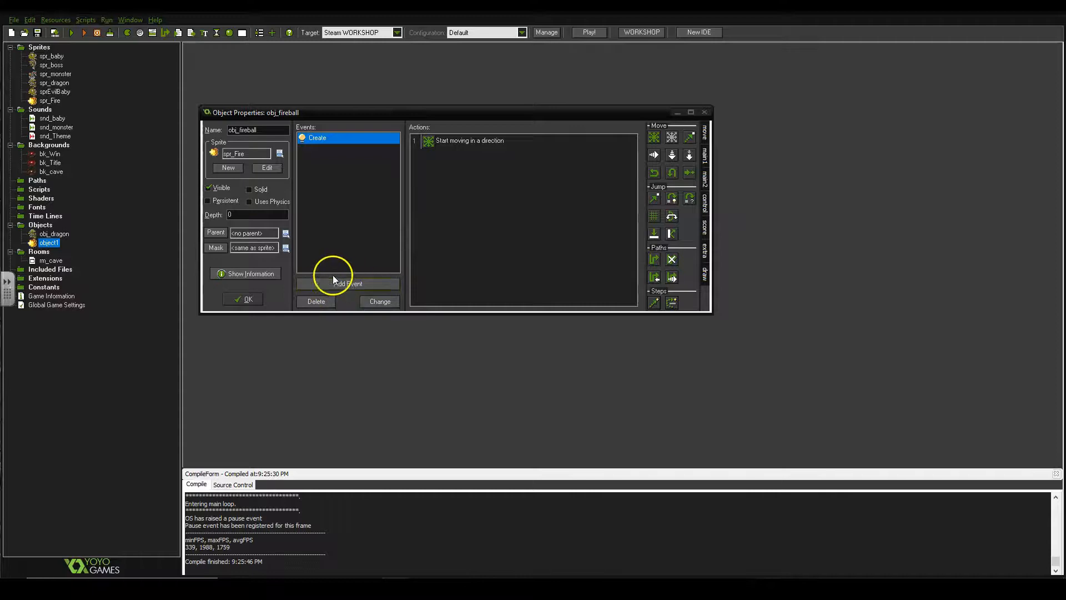
Step: Add an Outside Room event to obj_fireball with a Destroy Instance action applied to Self
click(361, 282)
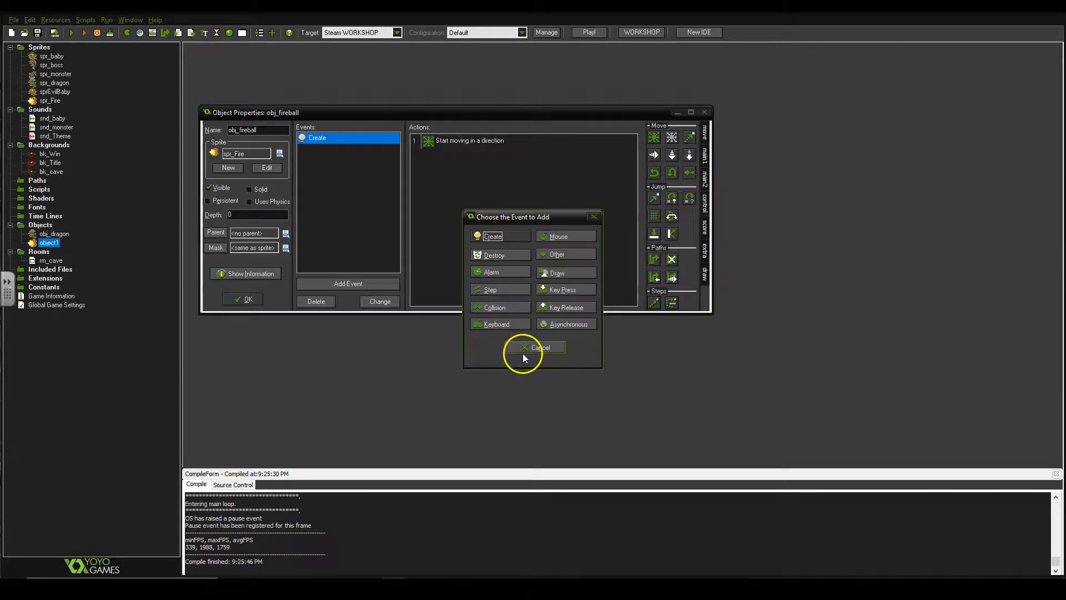
click(565, 254)
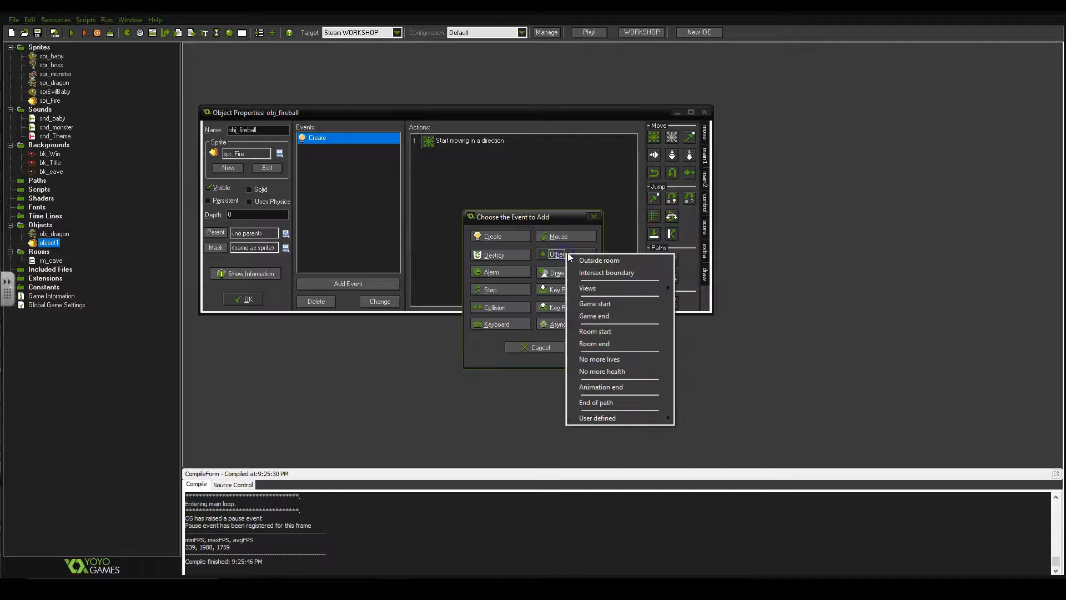
click(611, 262)
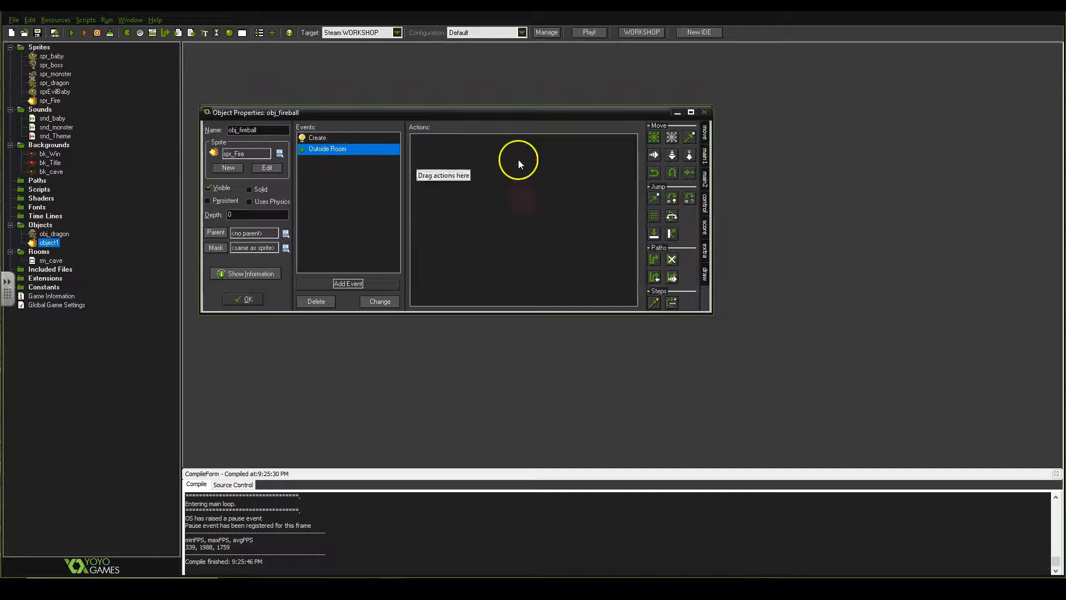
click(706, 134)
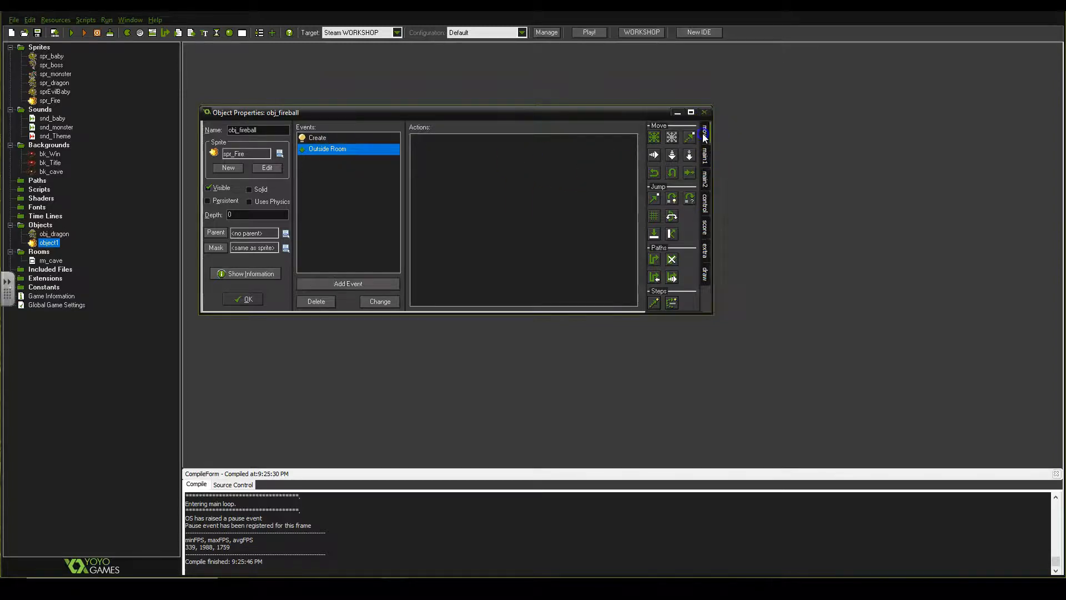
click(706, 169)
click(706, 160)
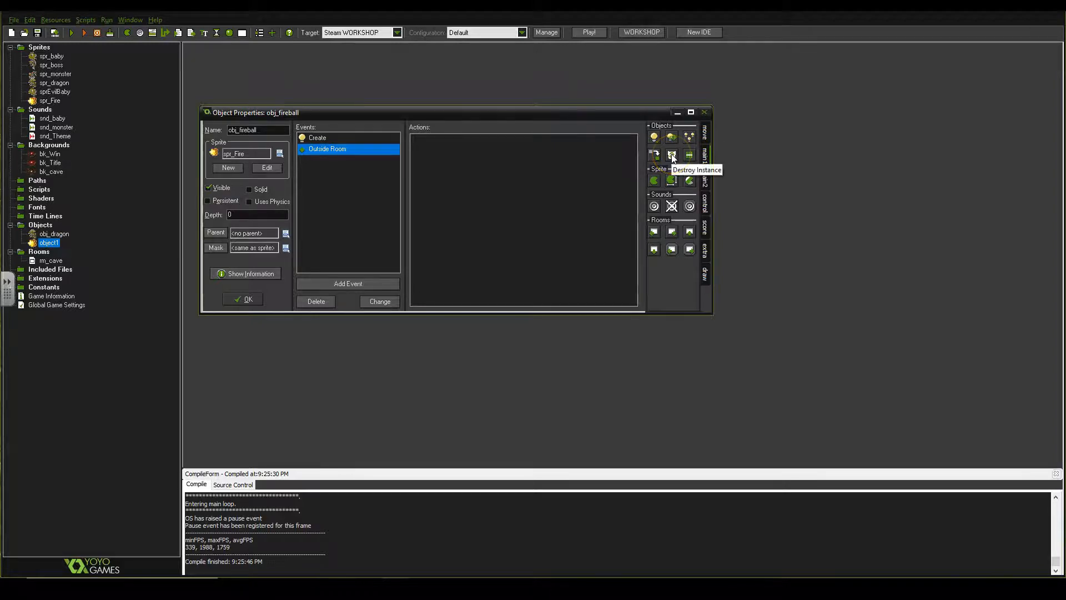
drag(672, 157, 456, 174)
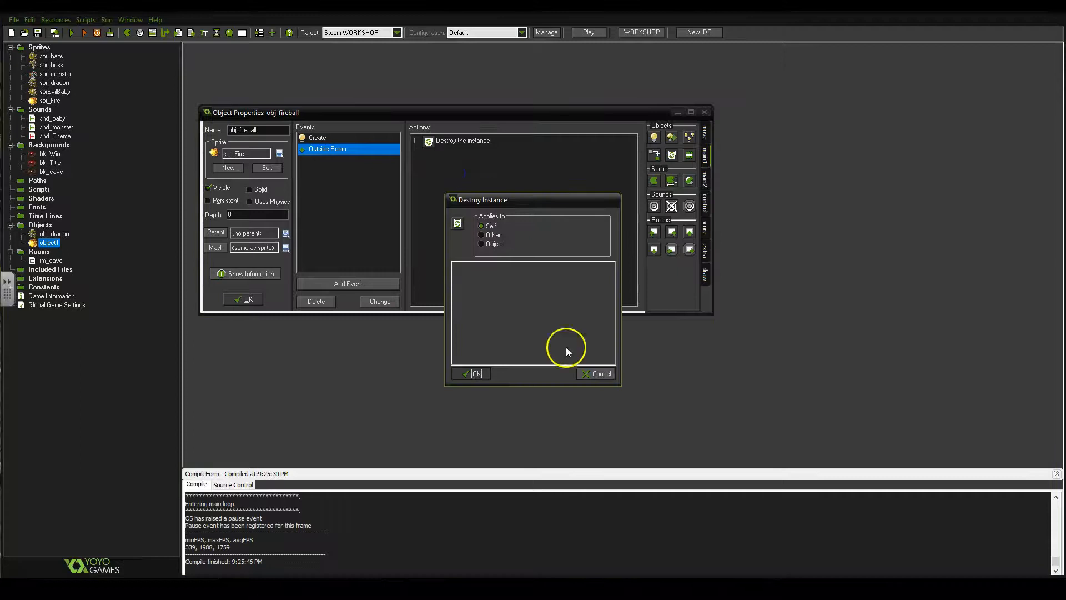
click(477, 373)
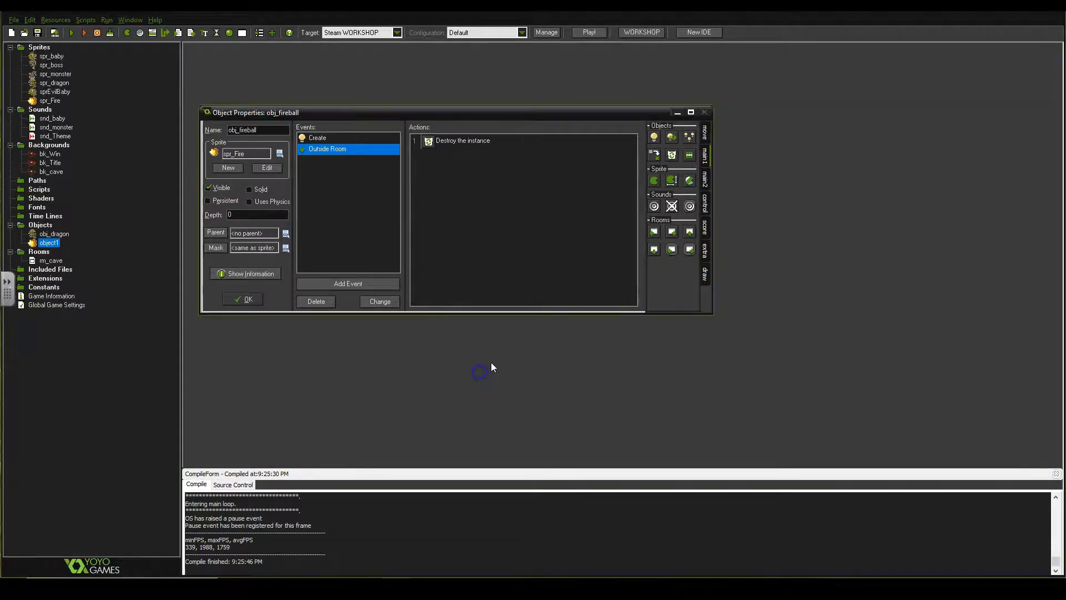
Step: Mark obj_fireball as solid and save its properties
click(251, 191)
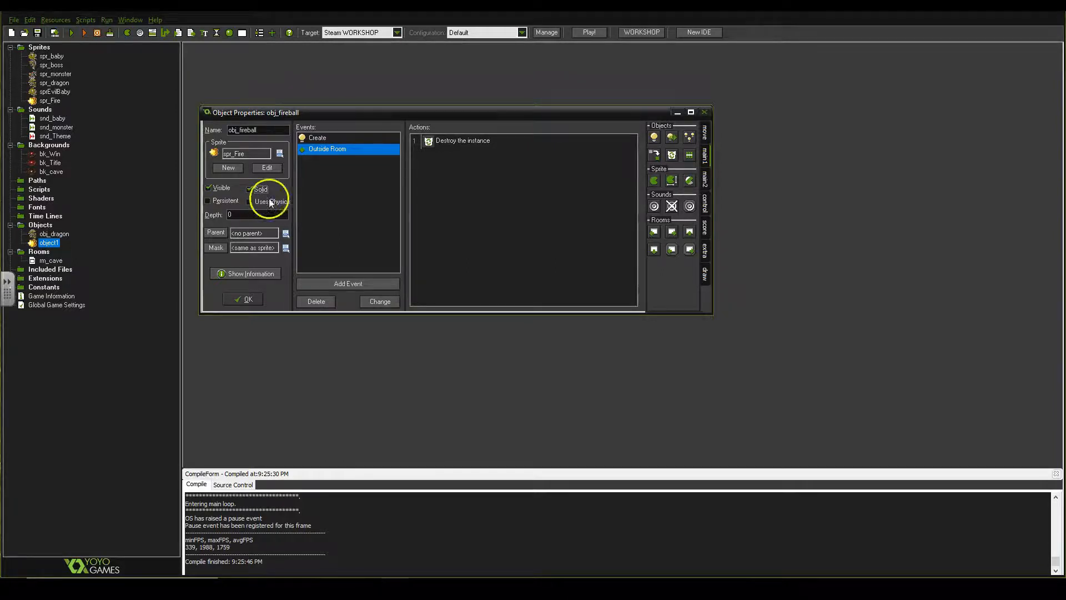
click(245, 299)
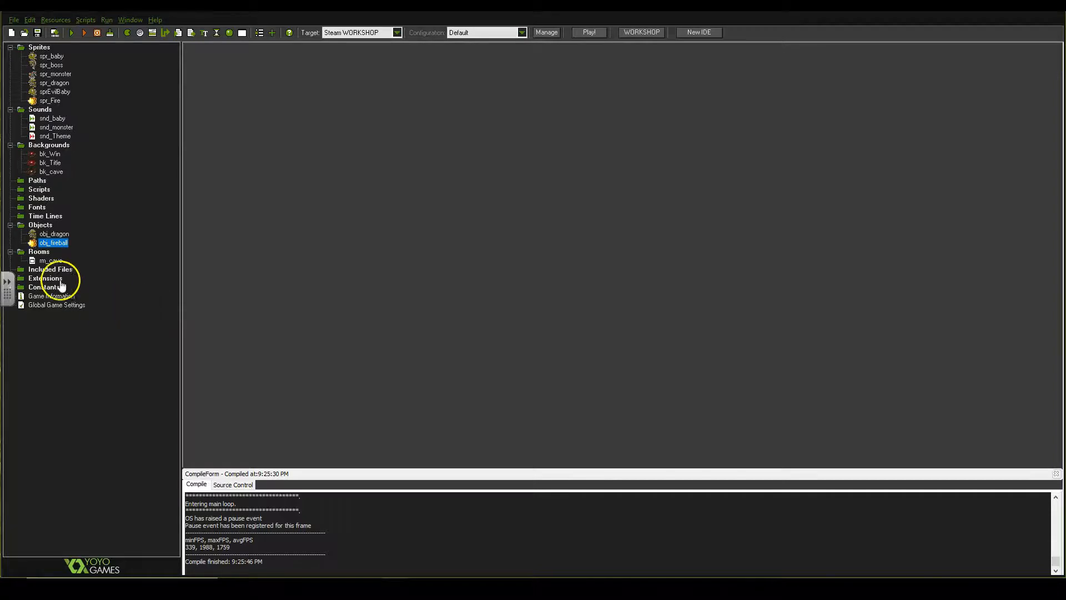
Step: Add a Key Press event for <Space> to obj_dragon
double_click(63, 234)
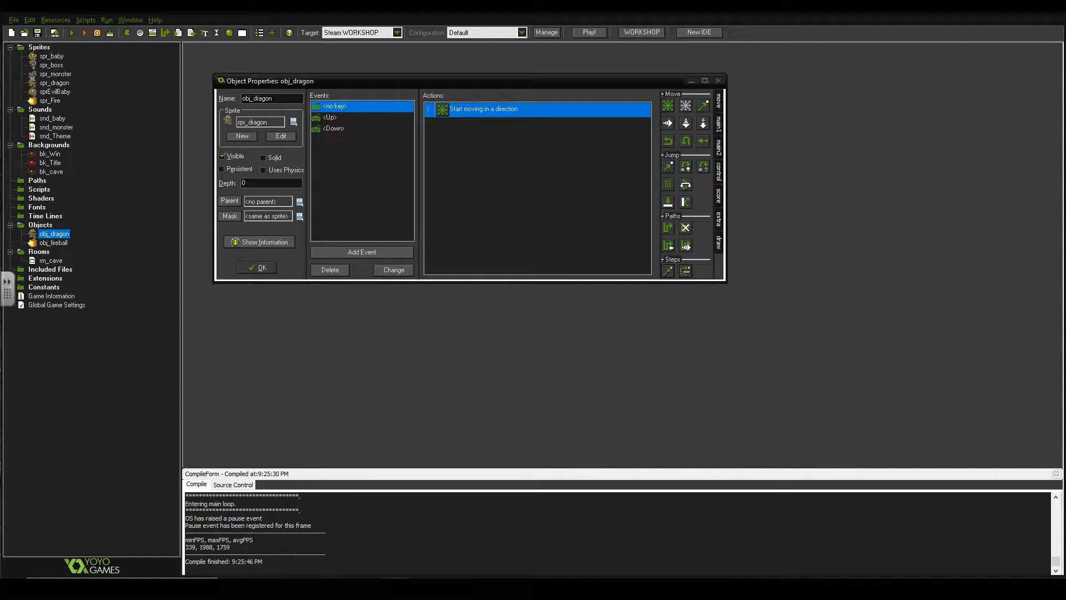
click(377, 252)
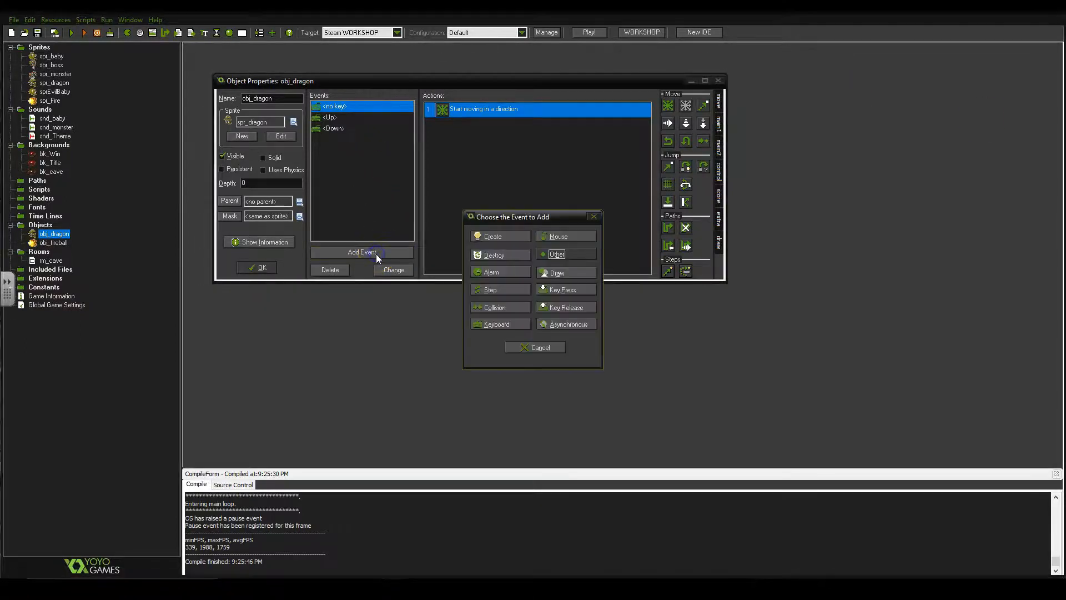
click(494, 325)
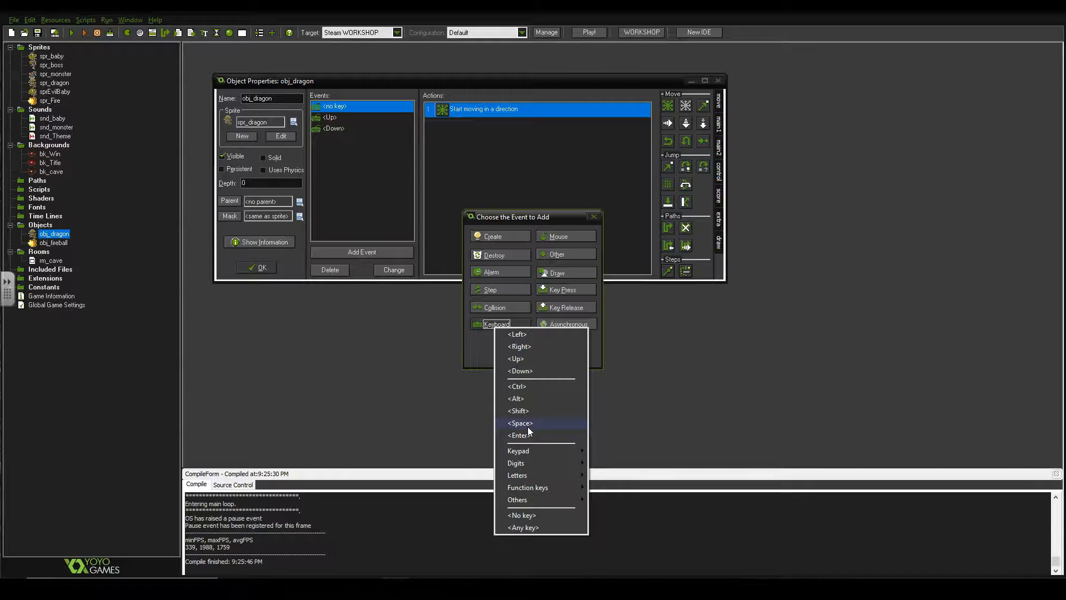
click(484, 362)
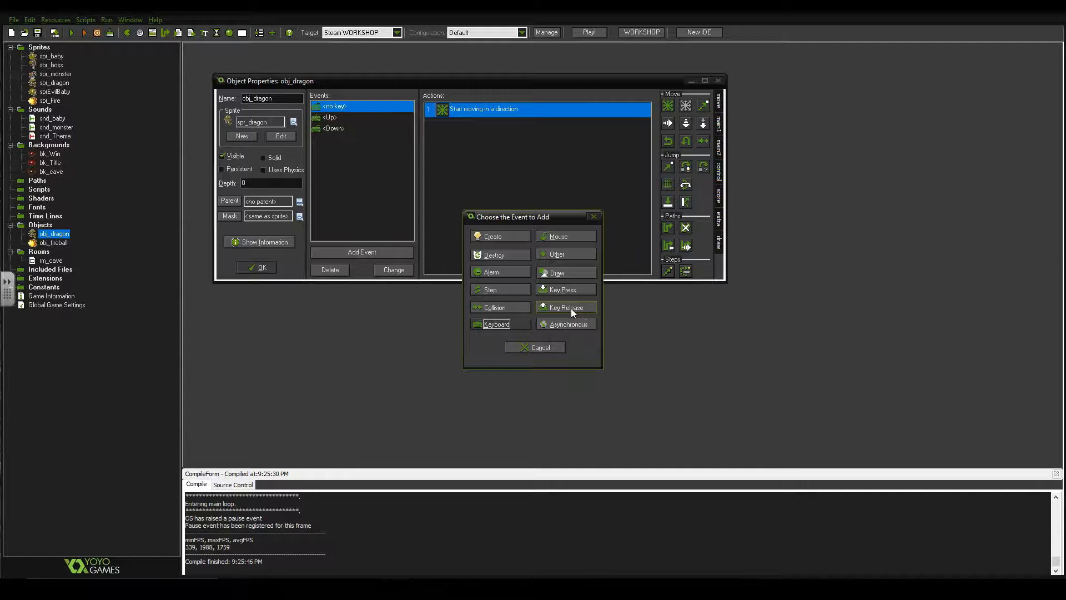
click(575, 288)
click(577, 288)
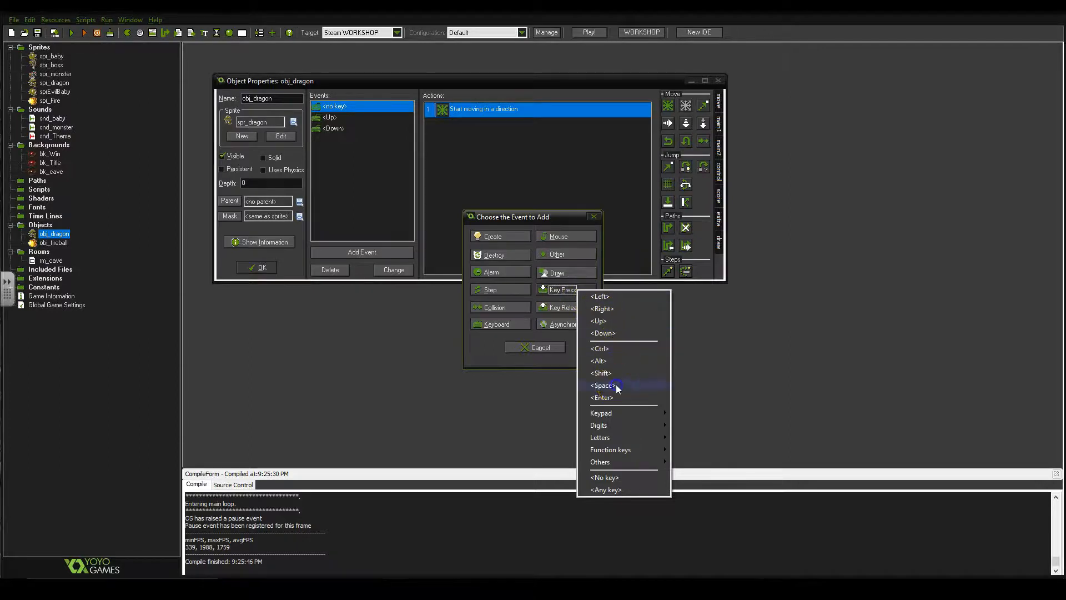
click(617, 386)
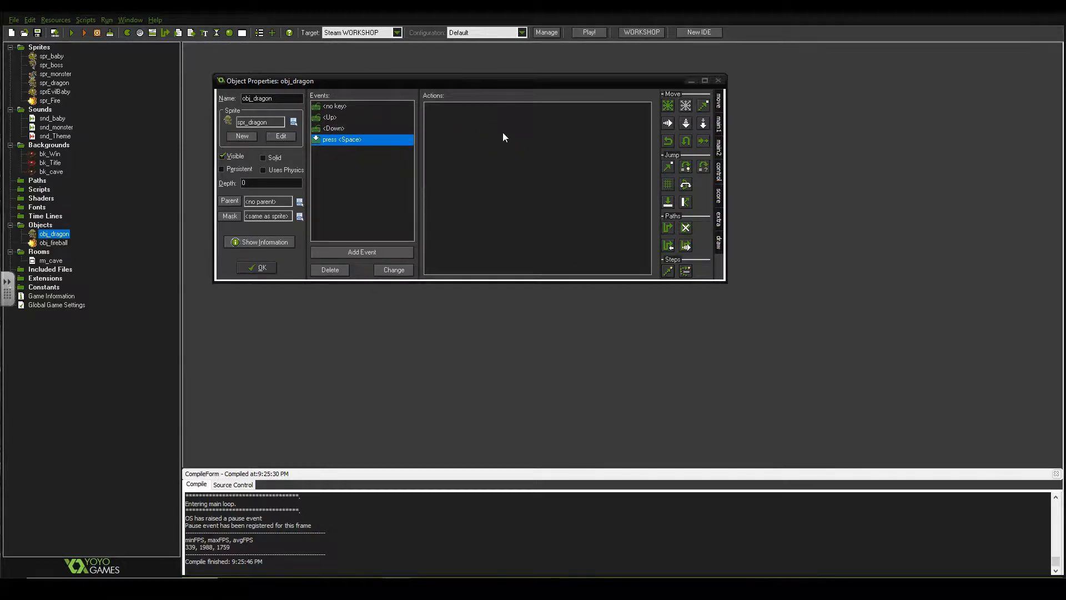
Step: Give the dragon's <Space> event a Create Instance action for obj_fireball at x 0, y 0, and save the object
click(719, 124)
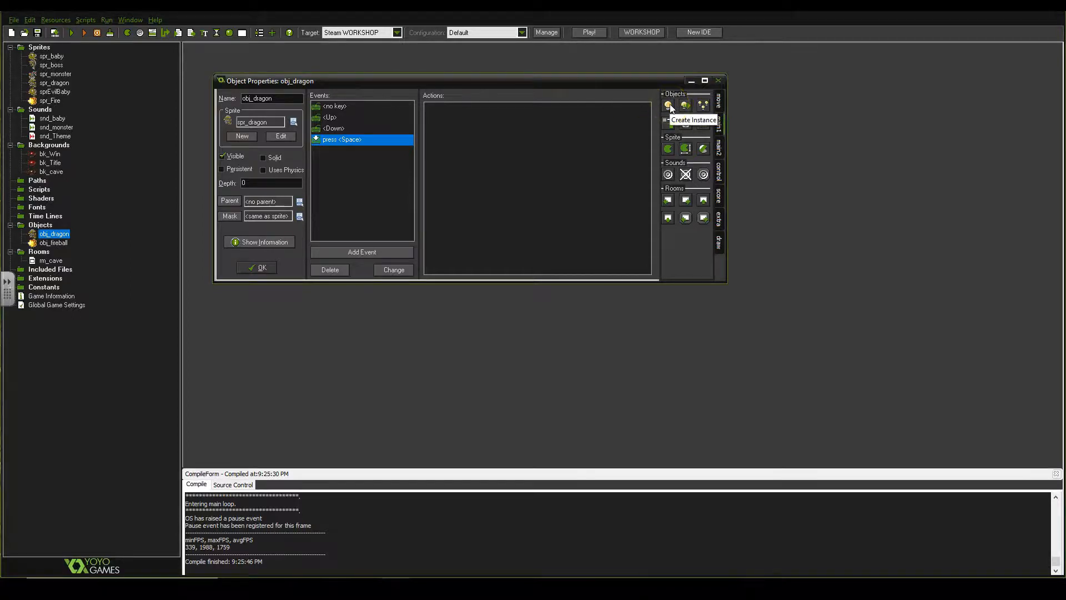
drag(669, 105, 577, 132)
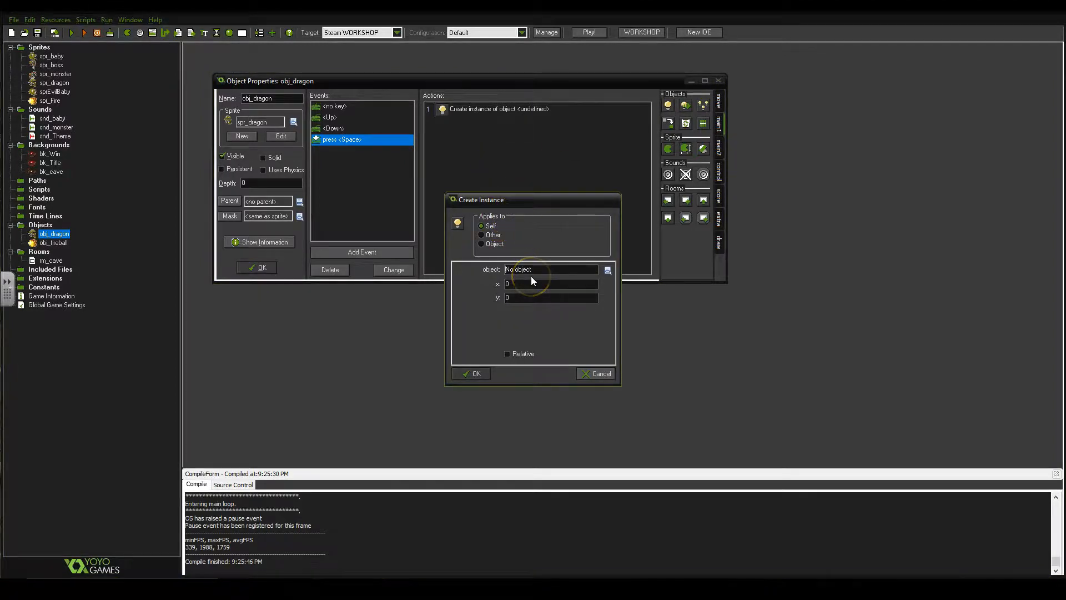
click(608, 271)
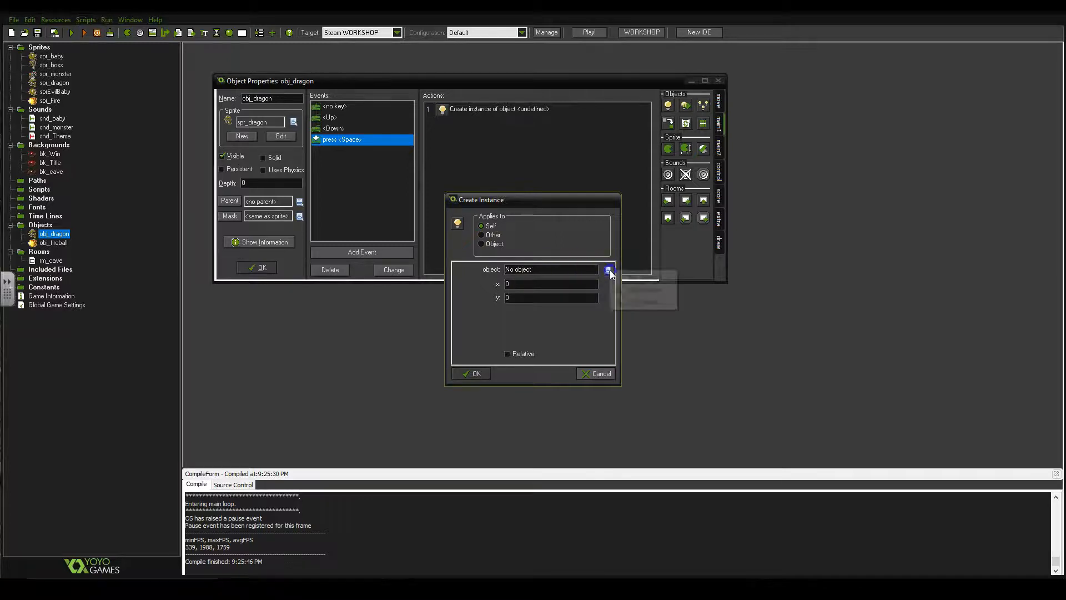
click(641, 301)
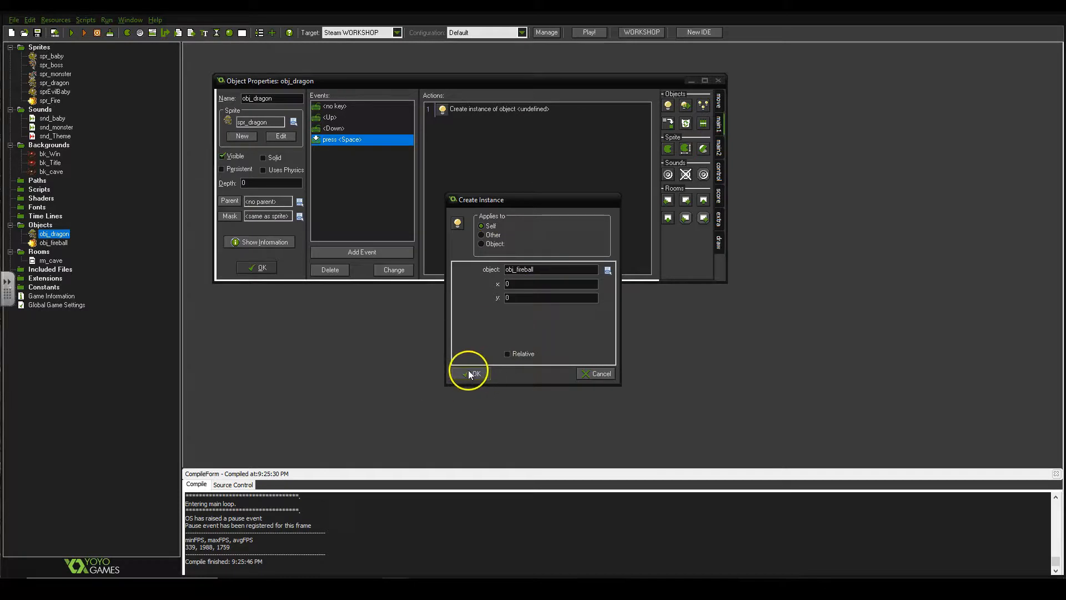
click(494, 285)
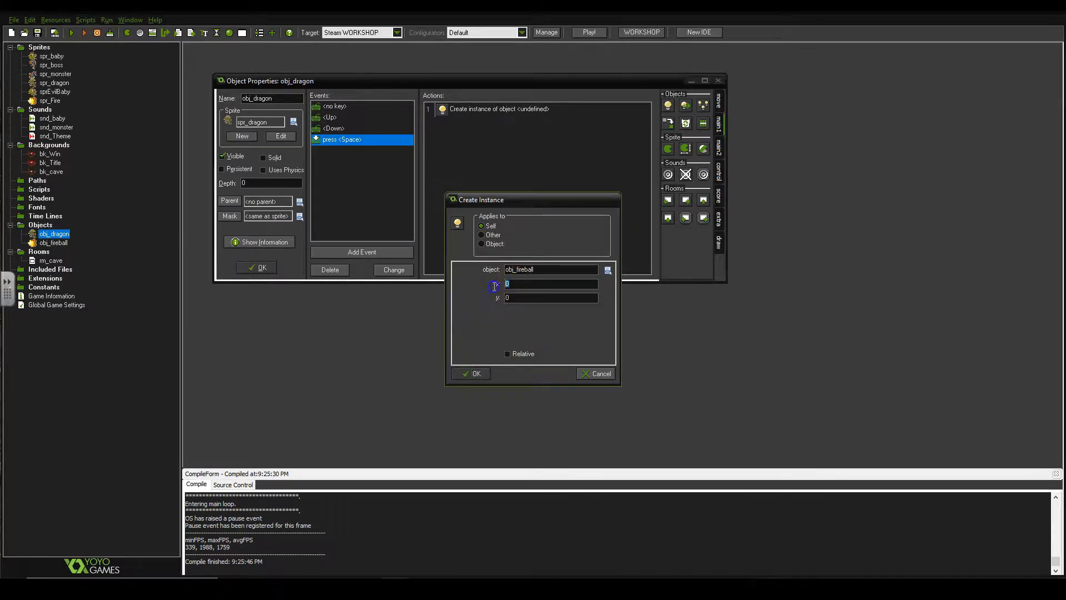
click(520, 285)
click(473, 375)
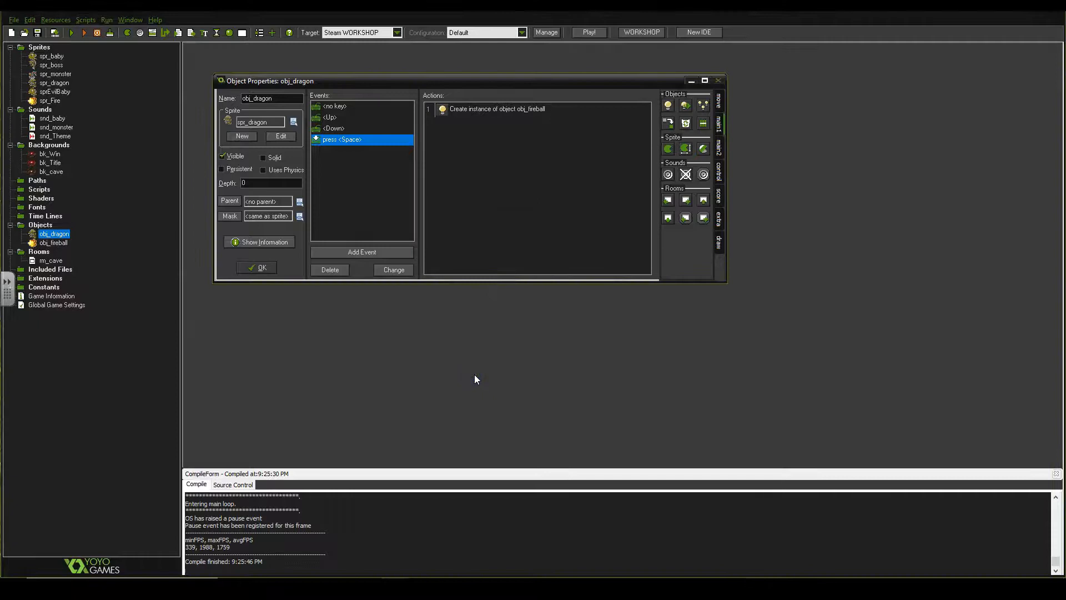
click(246, 273)
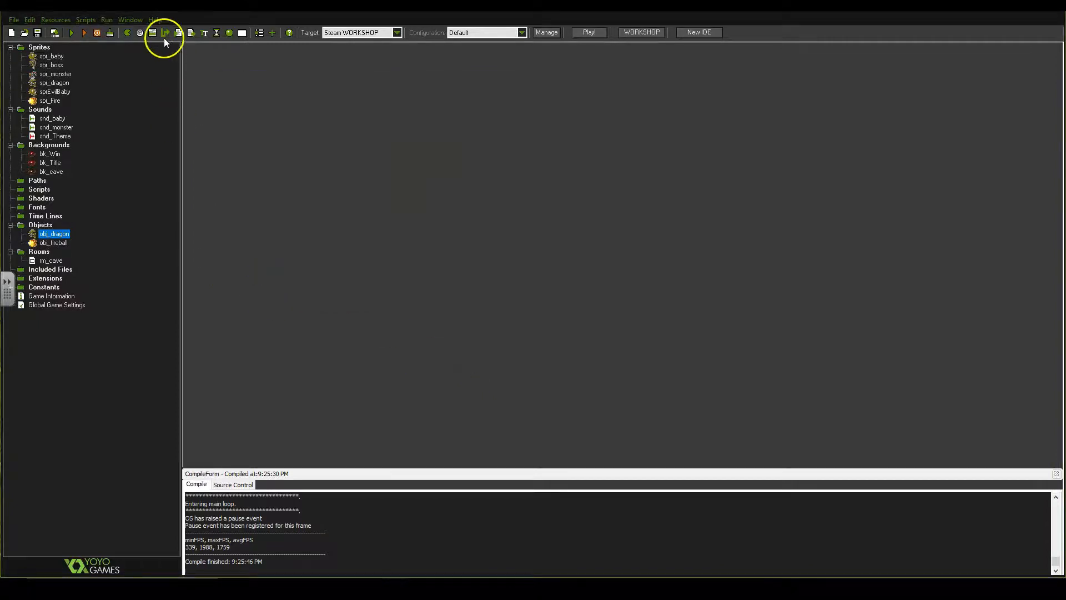
Step: Run the game to test the dragon's up and down movement and fireball shooting, then close it
click(77, 34)
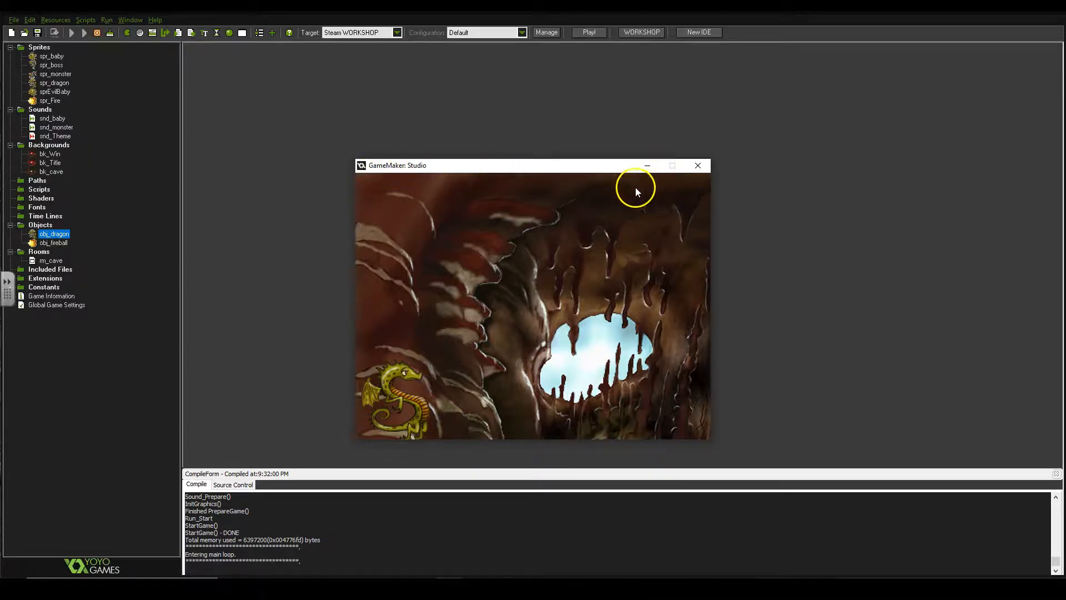
key(Up)
key(Down)
key(Up)
key(Down)
key(Up)
key(space)
key(space)
key(space)
key(space)
key(space)
key(space)
key(space)
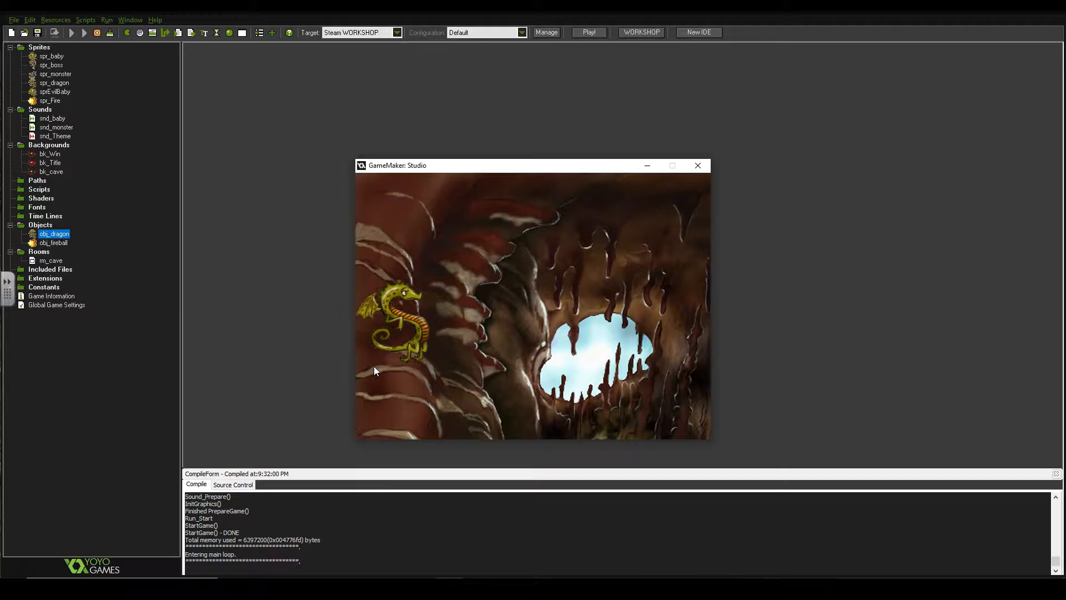
click(704, 164)
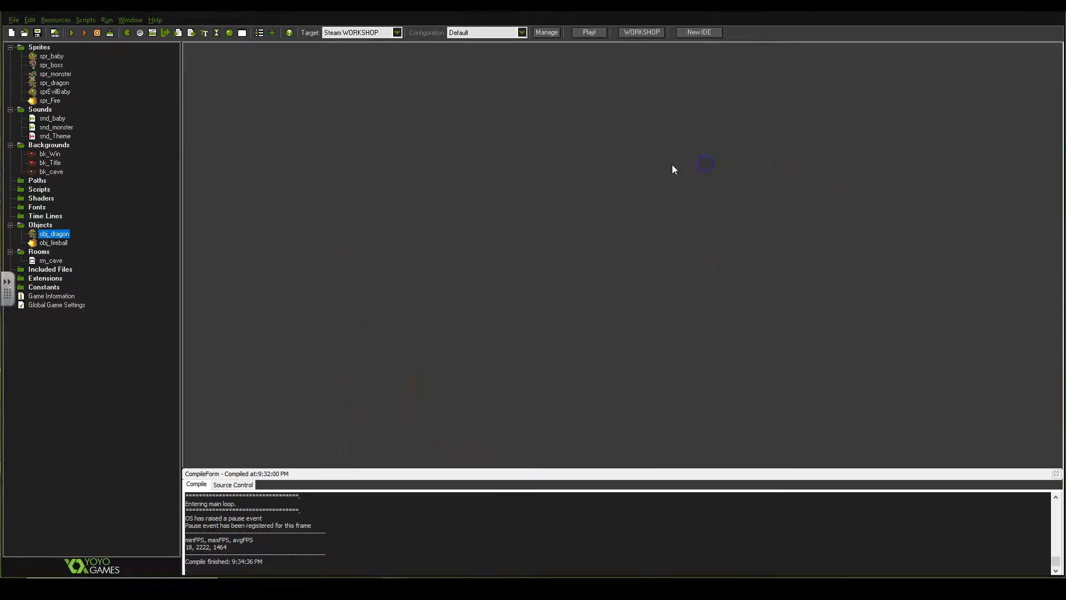
Step: Make the obj_fireball Create Instance action in obj_dragon's <Space> event Relative and save the object
double_click(54, 234)
click(382, 182)
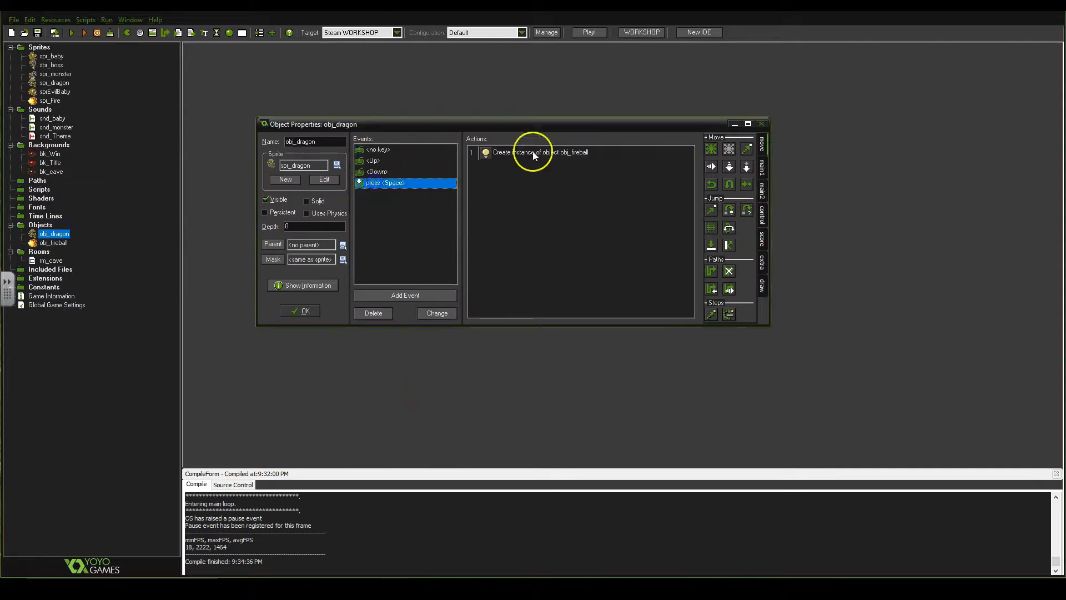
double_click(525, 153)
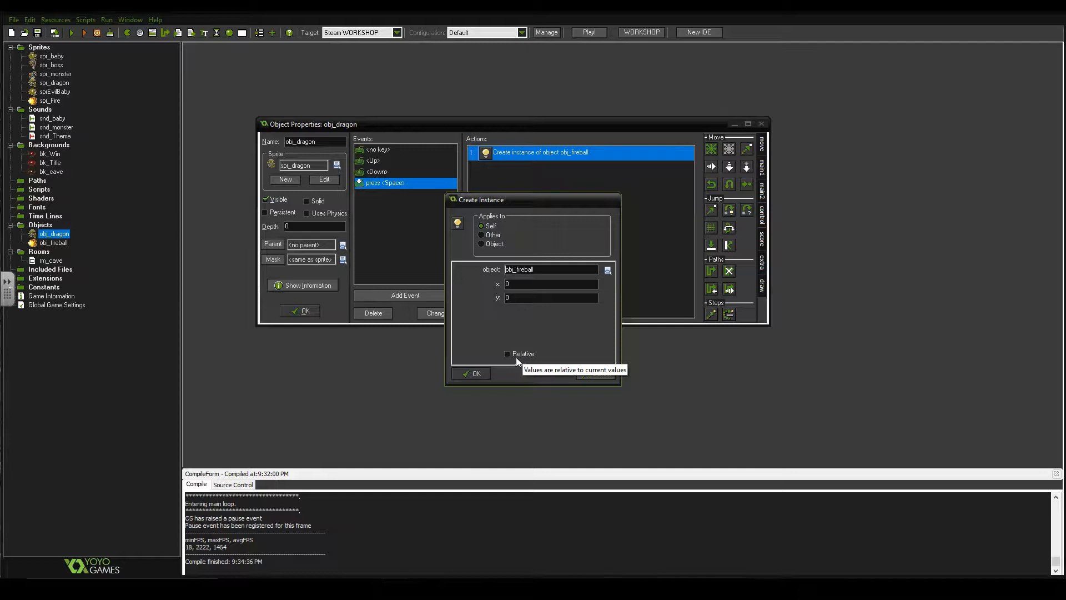
click(517, 354)
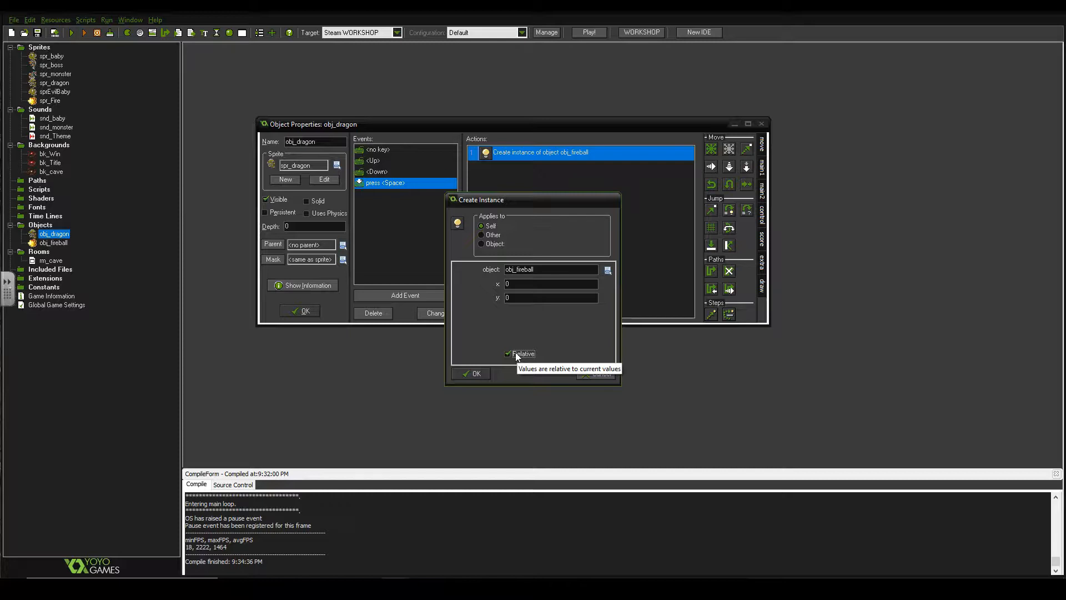
click(474, 370)
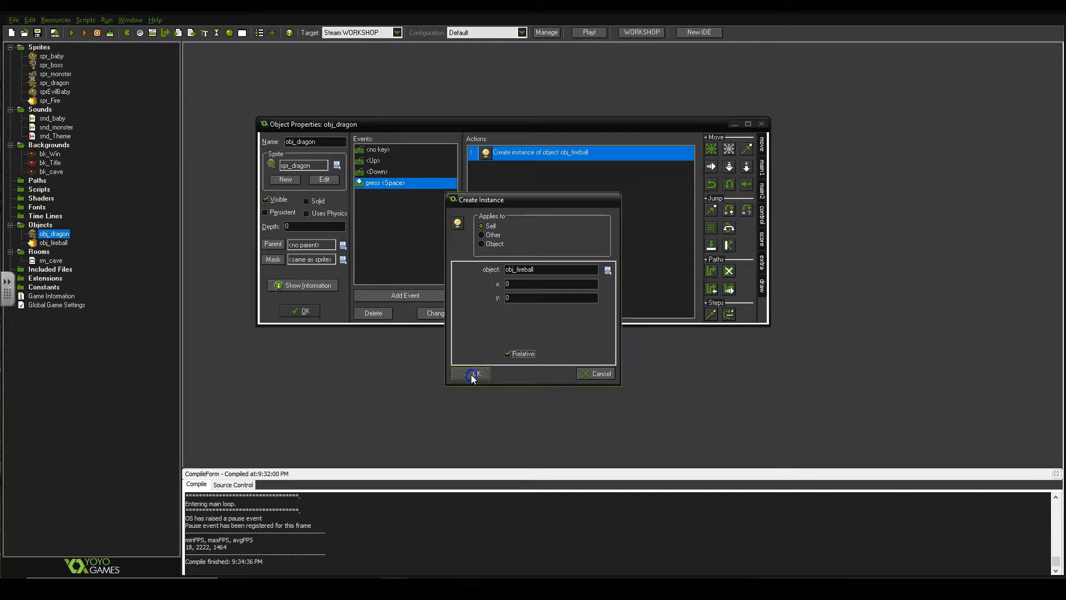
click(306, 311)
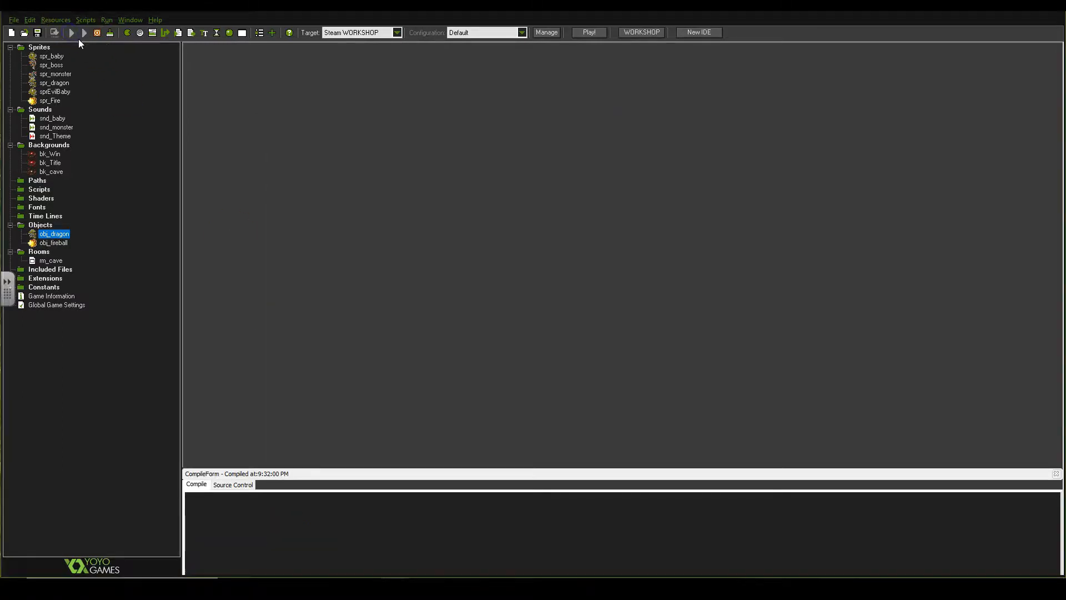
Step: Run the game again, move the dragon up and fire repeated fireballs to check where they start, then close it
click(81, 31)
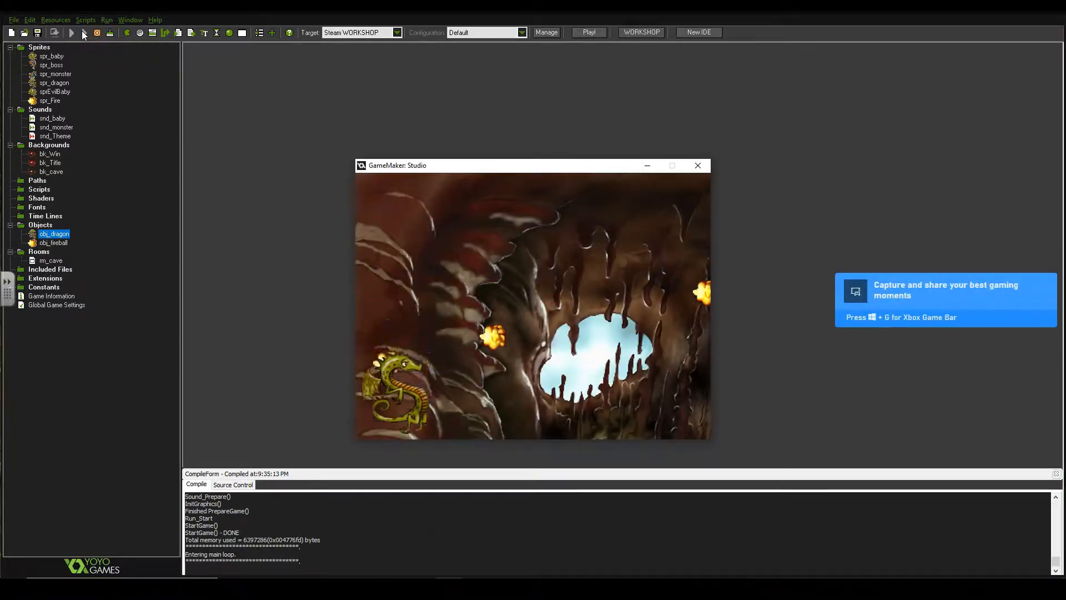
key(Up)
key(space)
key(space)
key(space)
key(space)
key(space)
key(space)
key(space)
key(space)
key(space)
key(space)
key(space)
key(space)
key(space)
key(space)
key(space)
key(space)
key(space)
key(space)
key(space)
key(space)
key(space)
key(space)
key(space)
key(space)
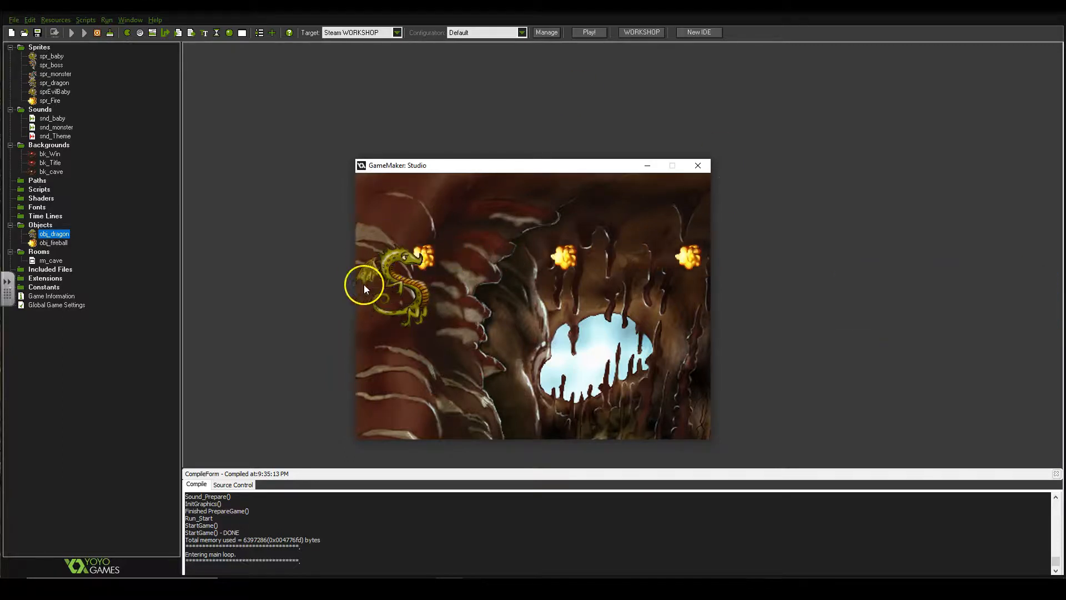
key(space)
key(space)
key(space)
key(space)
key(space)
key(space)
key(space)
key(space)
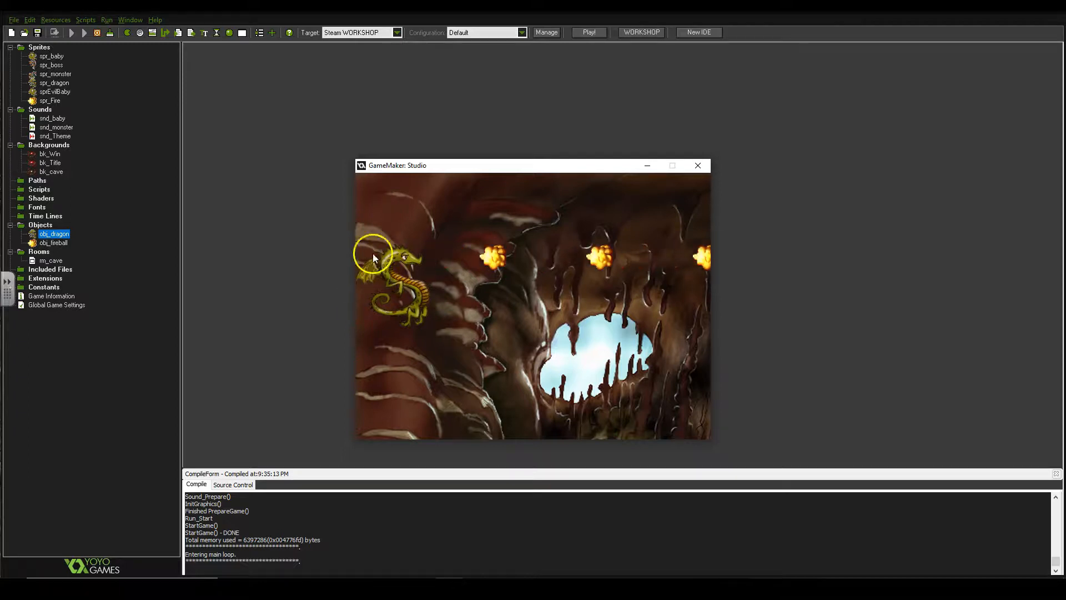
key(space)
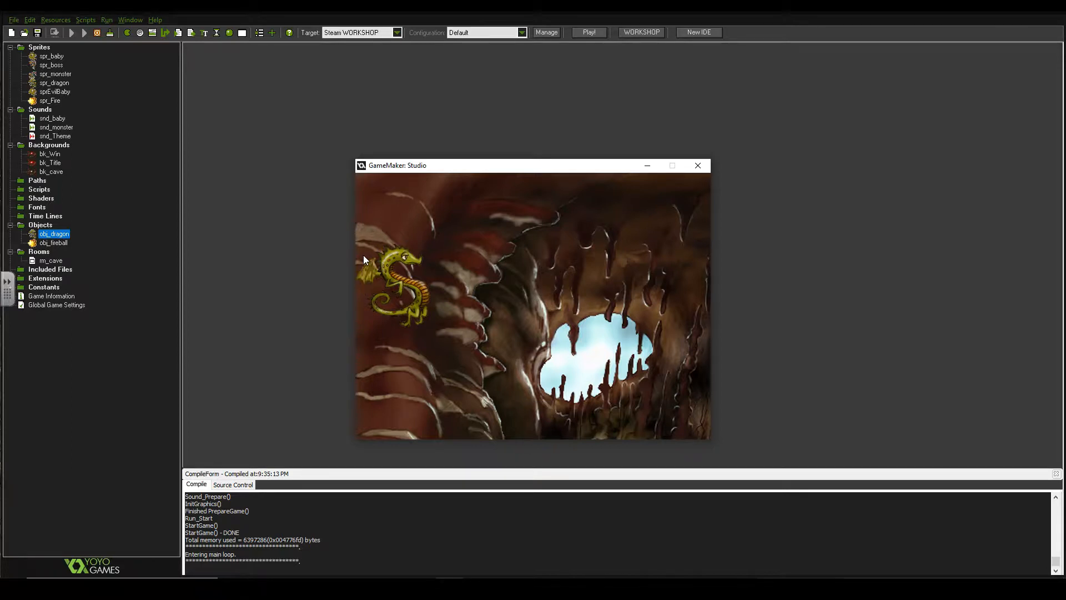
key(space)
key(space)
key(space)
key(space)
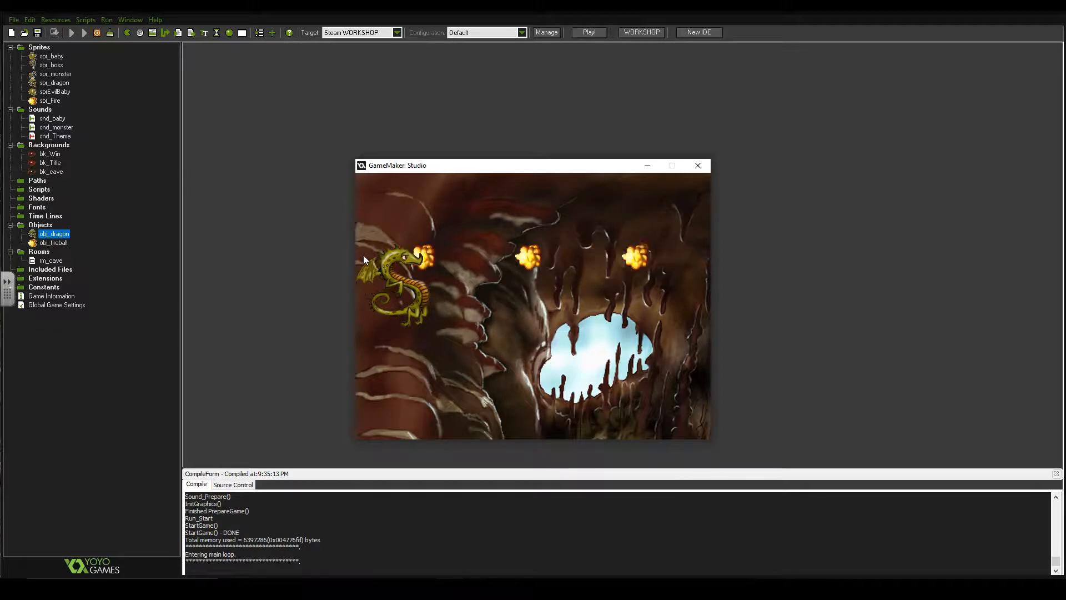
key(space)
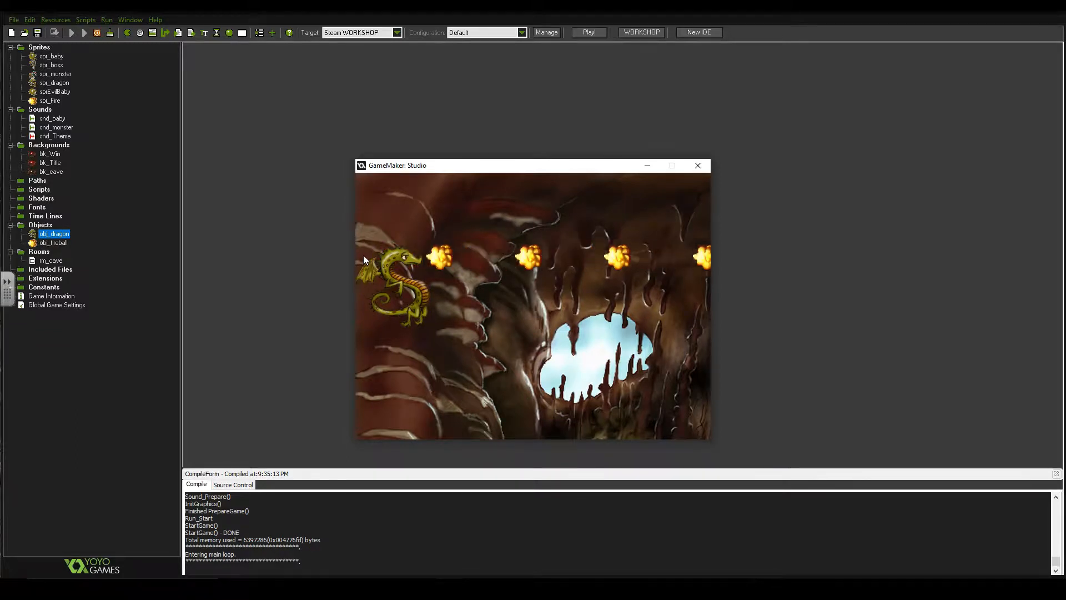
key(space)
key(space)
key(space)
key(space)
key(space)
key(space)
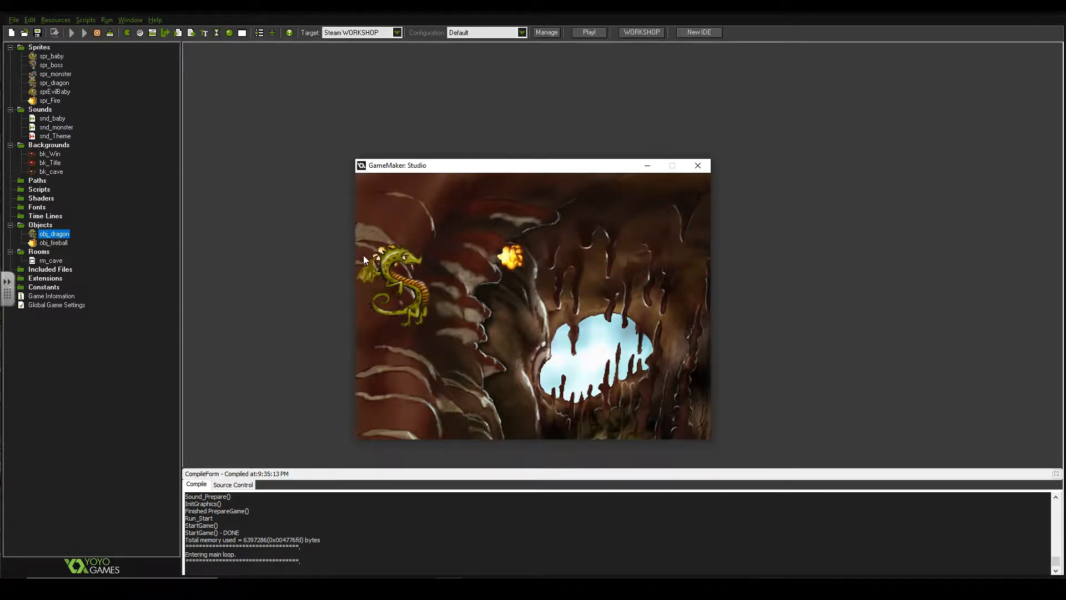
key(space)
key(space)
key(space)
key(space)
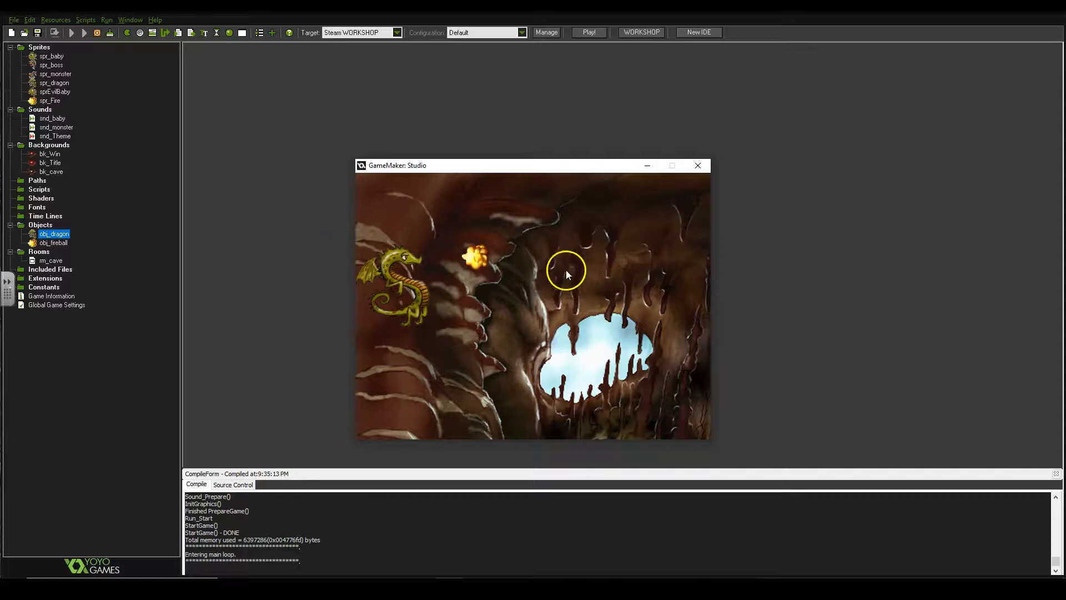
key(space)
key(space)
key(space)
key(space)
key(space)
key(space)
key(space)
key(space)
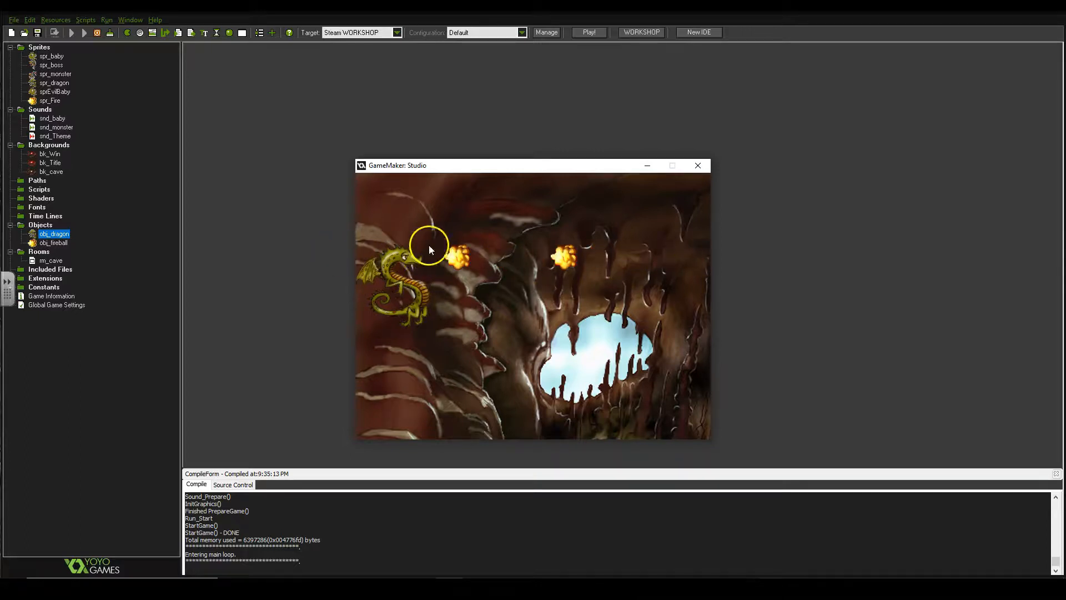
key(space)
key(space)
key(space)
key(space)
key(space)
key(space)
key(space)
key(space)
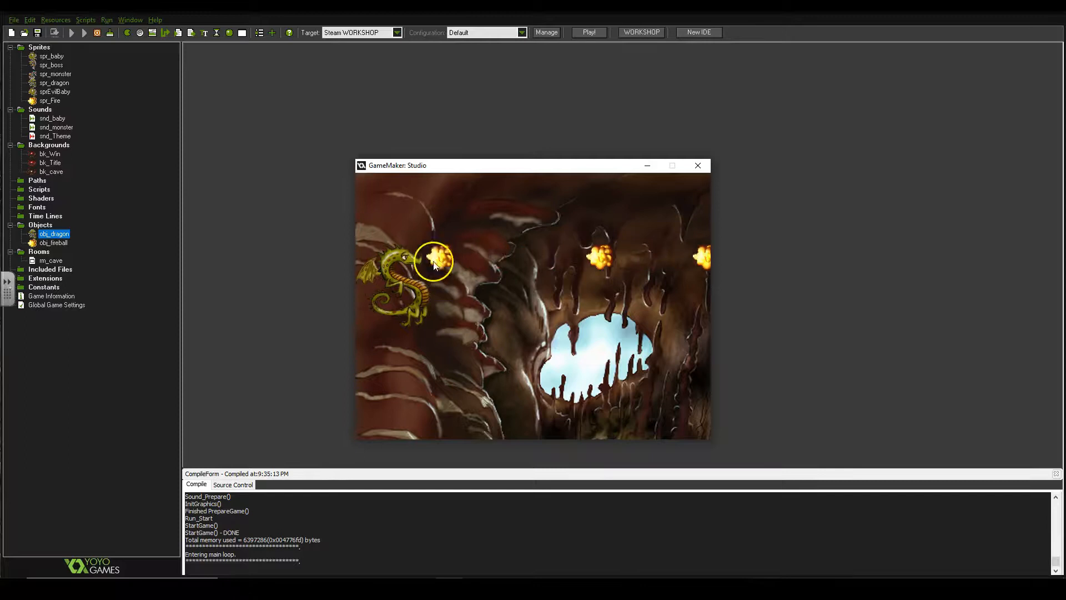
key(space)
key(space)
key(space)
key(space)
key(space)
key(space)
key(space)
key(space)
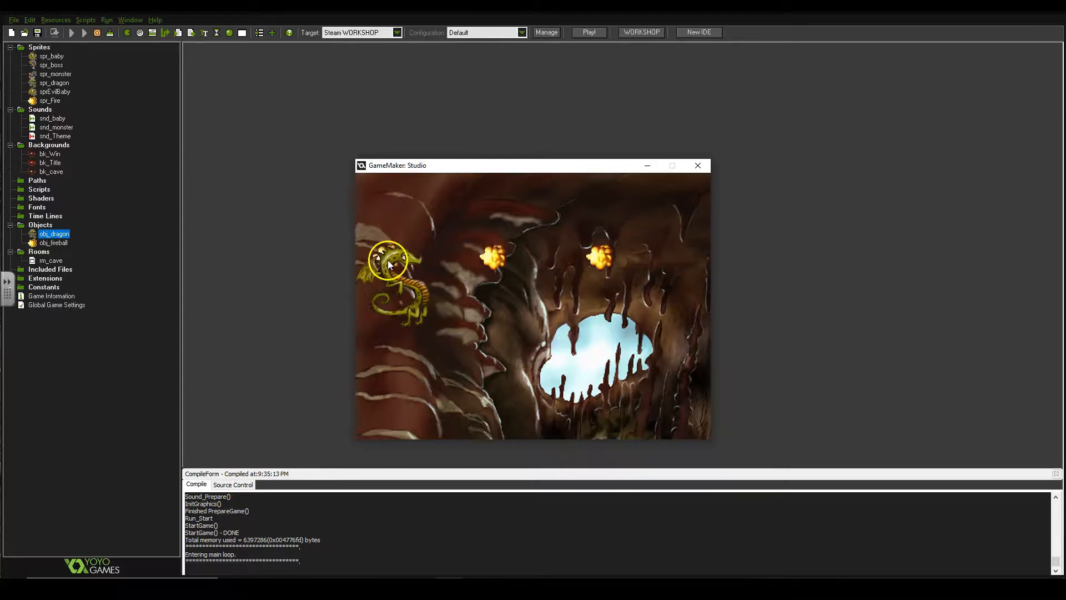
click(694, 170)
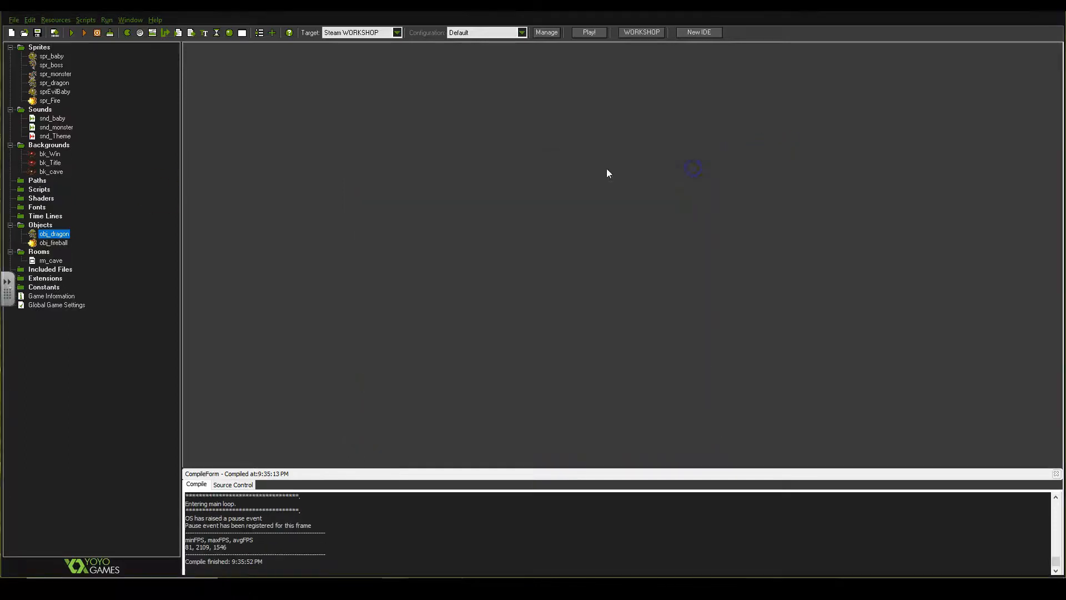
Step: Set the obj_fireball Create Instance action in obj_dragon's <Space> event to relative offsets x 100 and y 10, and save the object
double_click(56, 234)
click(419, 228)
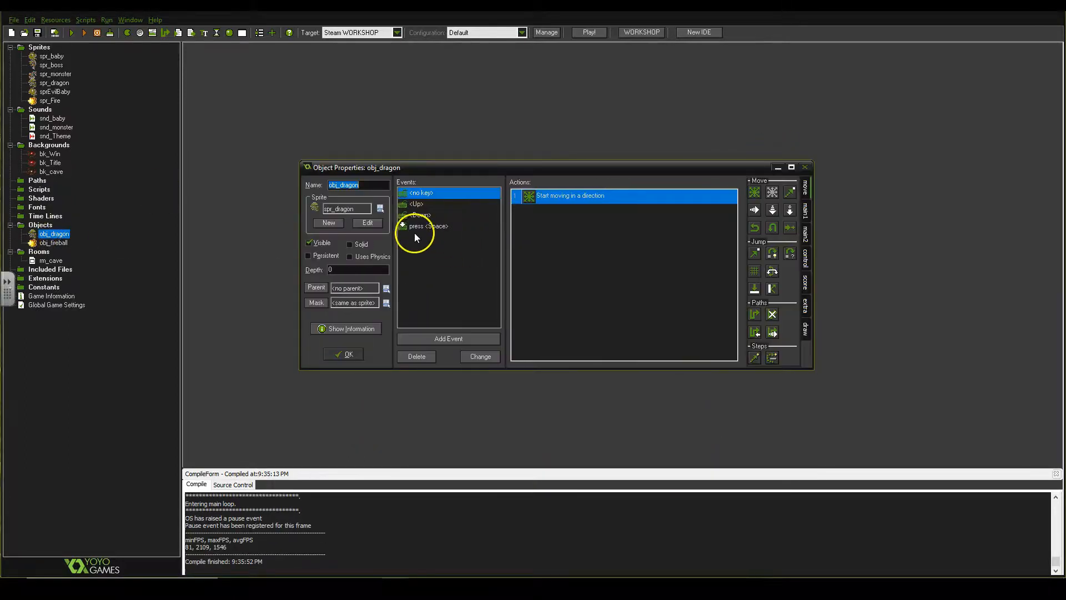
double_click(555, 196)
click(511, 353)
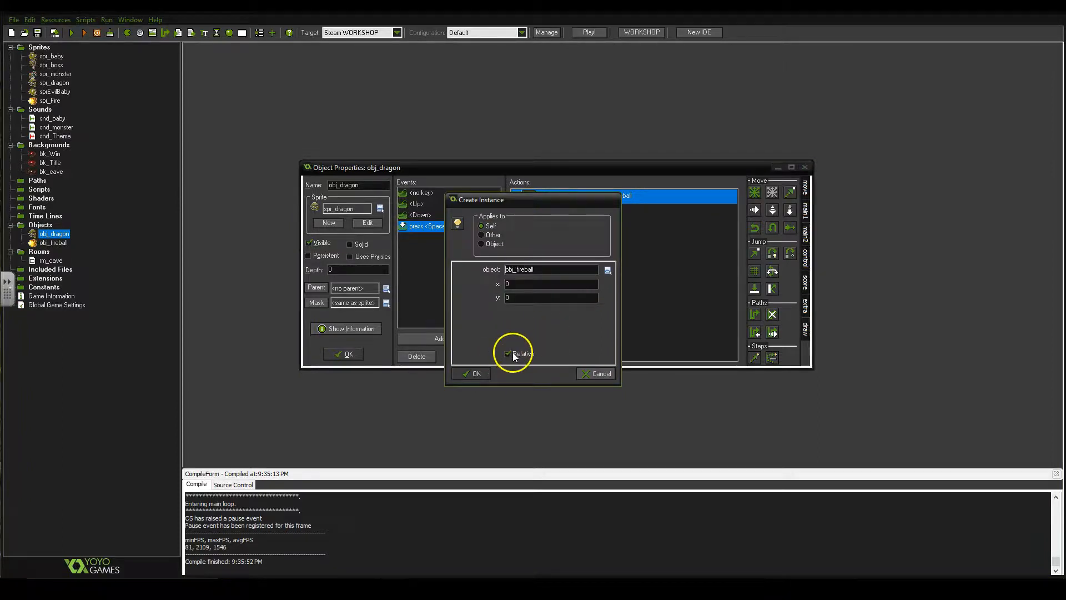
double_click(523, 284)
text(100)
double_click(525, 296)
text(10)
click(483, 375)
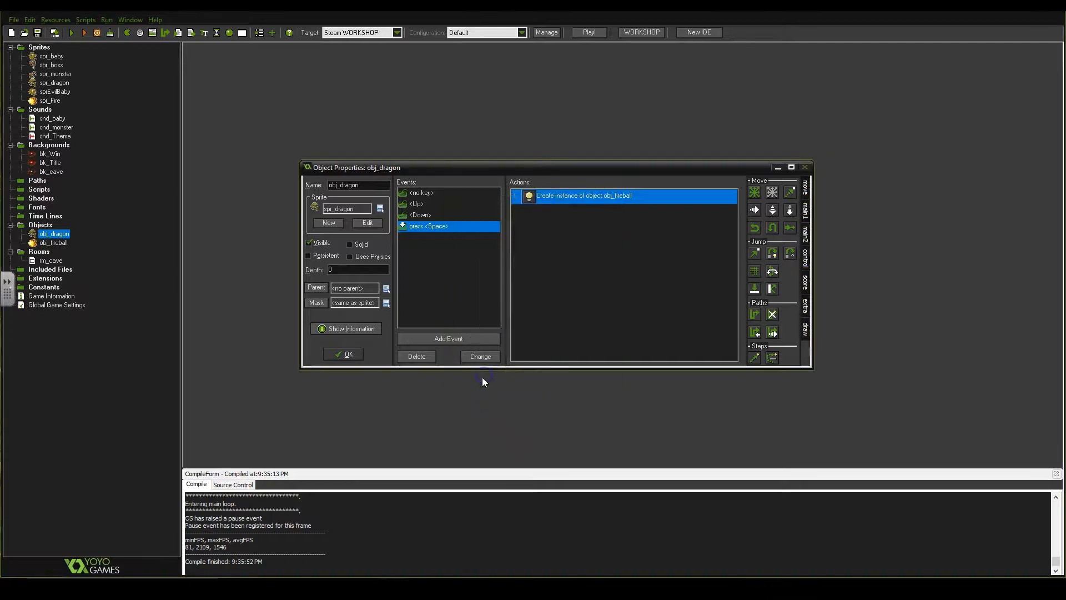
click(339, 356)
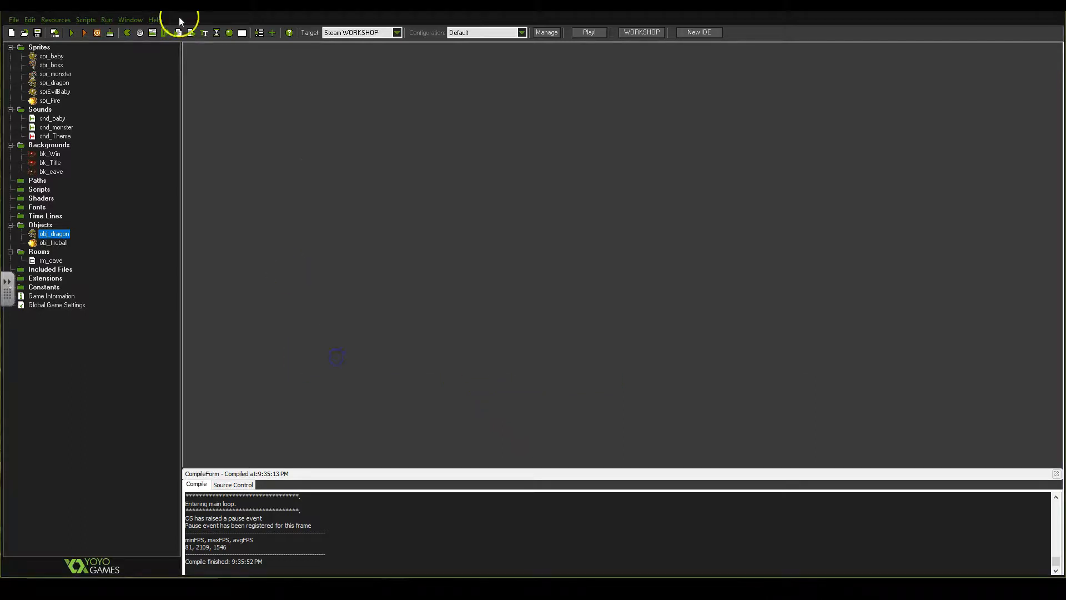
Step: Run the game and fire repeated fireballs from the stationary dragon to check that they start at its mouth
click(83, 32)
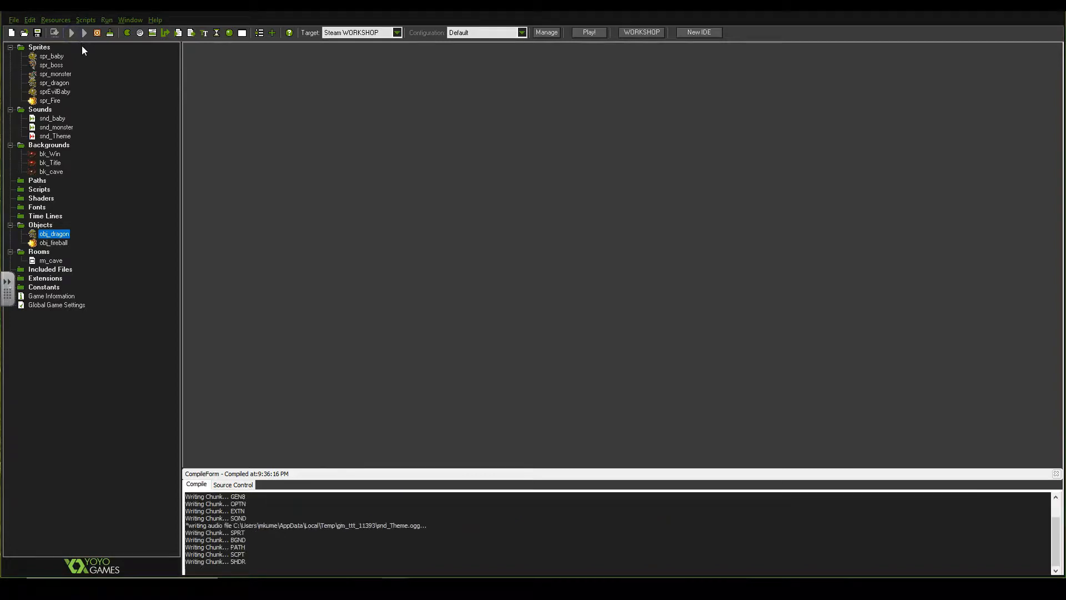
key(space)
key(space)
key(space)
key(space)
key(space)
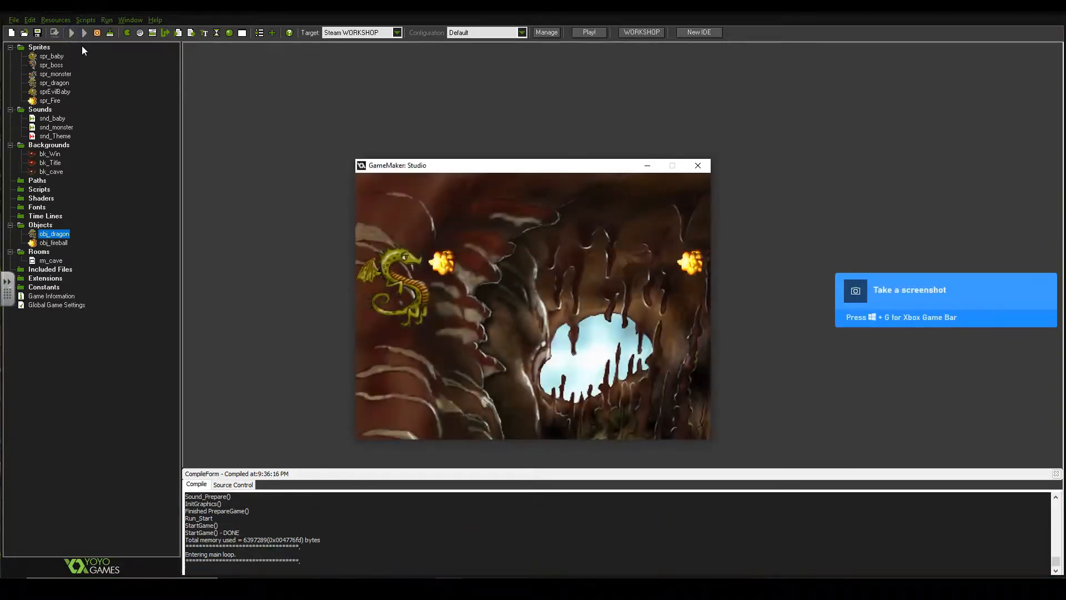
key(space)
key(space)
key(space)
key(space)
key(space)
key(space)
key(space)
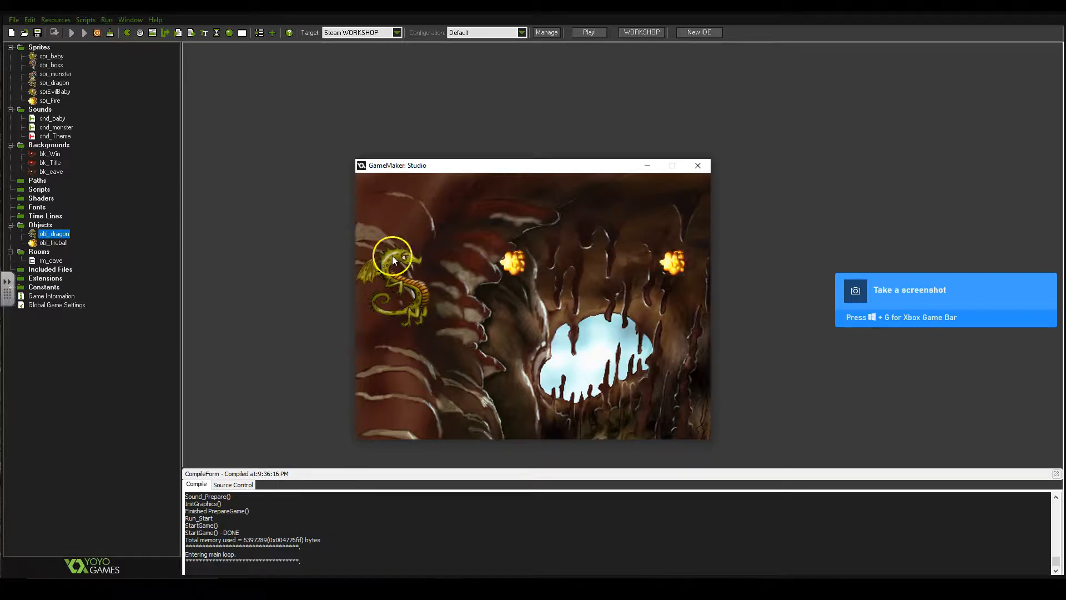
key(space)
key(space)
key(space)
key(space)
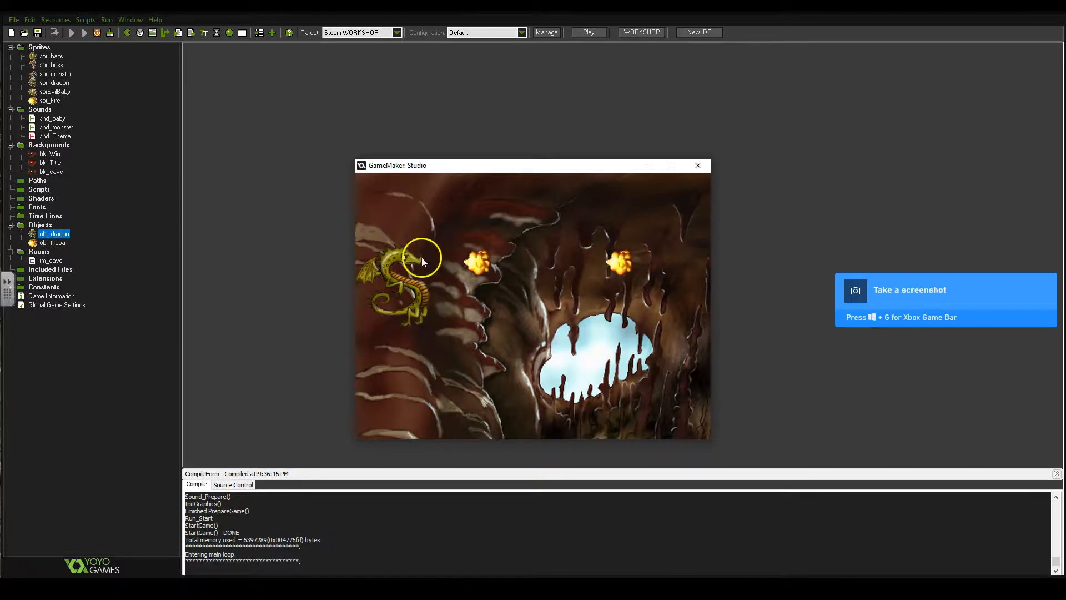
key(space)
key(space)
key(space)
key(space)
key(space)
key(space)
key(space)
key(space)
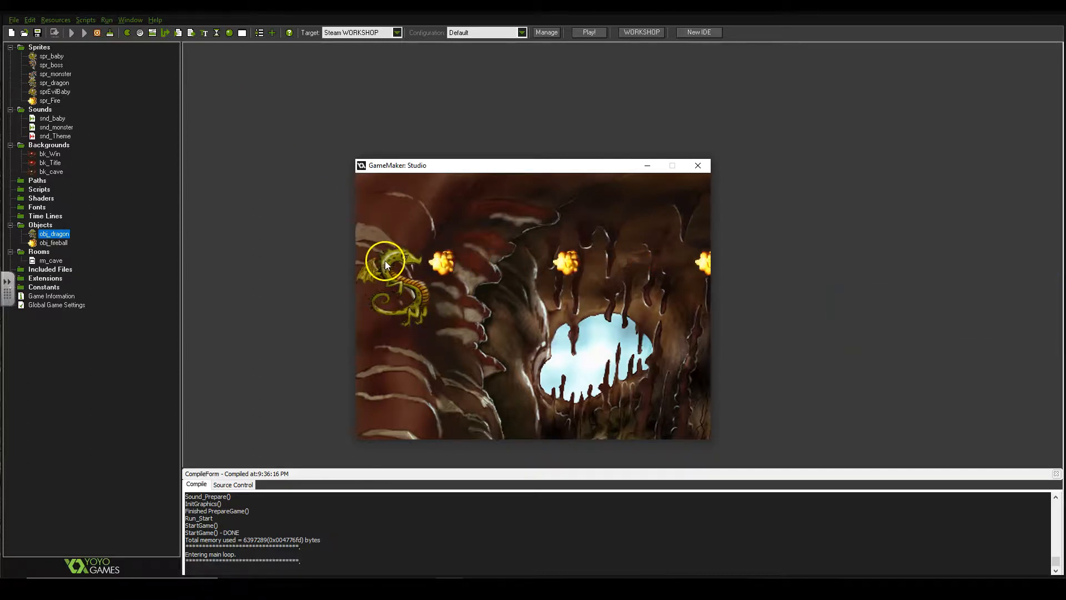
key(space)
key(space)
key(space)
key(space)
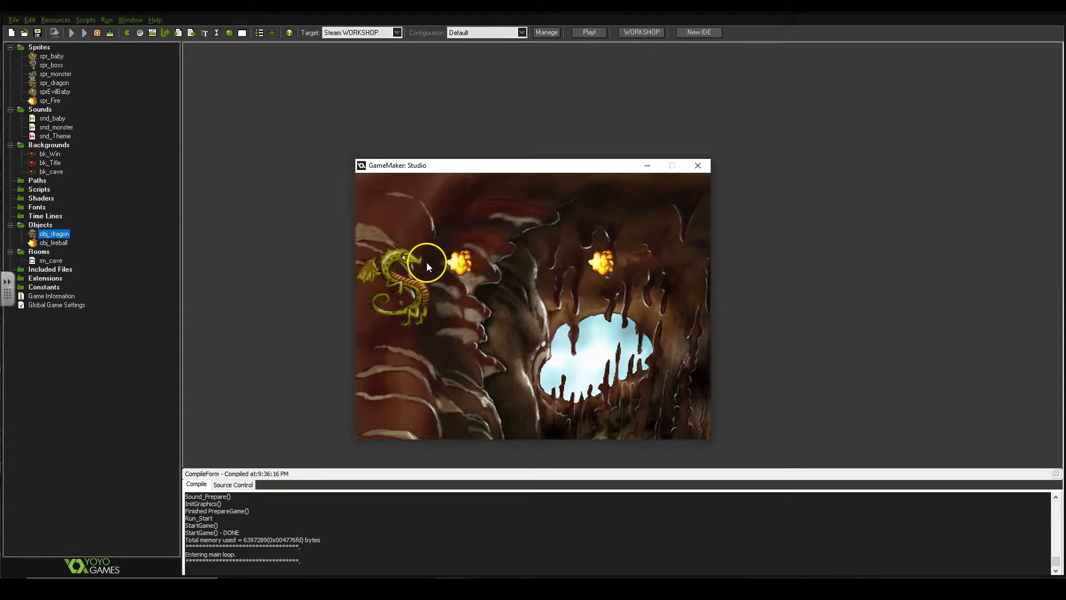
key(space)
key(space)
key(space)
key(space)
key(space)
key(space)
Step: Move the dragon up and down while firing to check that the fireballs follow its position
key(Down)
key(Up)
key(space)
key(space)
key(space)
key(space)
key(space)
key(space)
key(space)
key(space)
key(space)
key(space)
key(Down)
key(Up)
key(Up)
key(space)
key(space)
key(Down)
key(space)
key(space)
key(space)
key(space)
key(Up)
key(space)
key(space)
key(Up)
key(space)
key(space)
key(Down)
key(space)
key(space)
key(space)
key(space)
key(space)
key(Up)
key(space)
key(space)
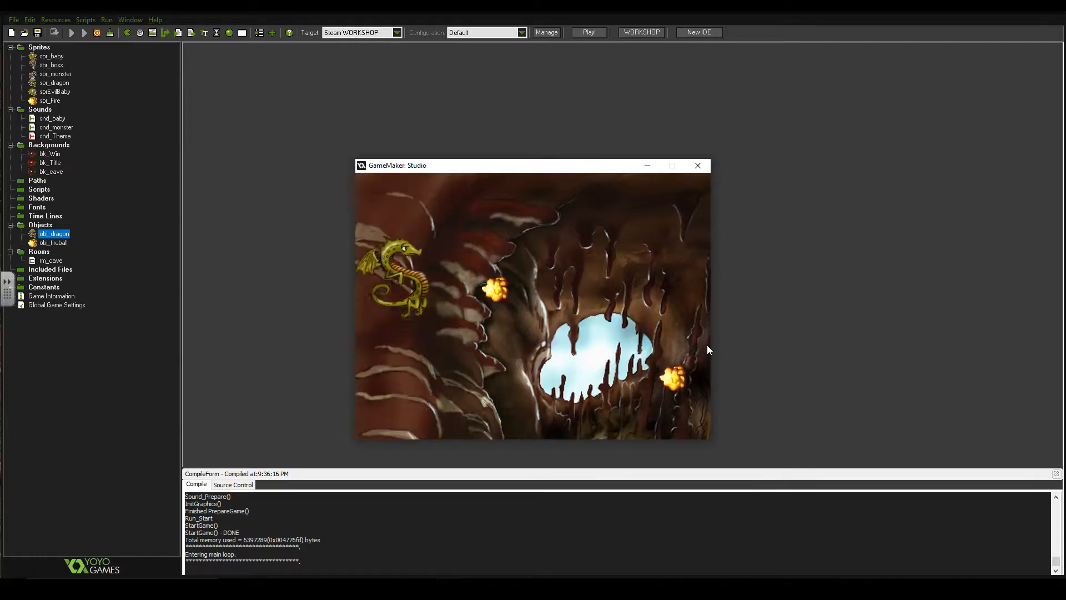
key(space)
key(space)
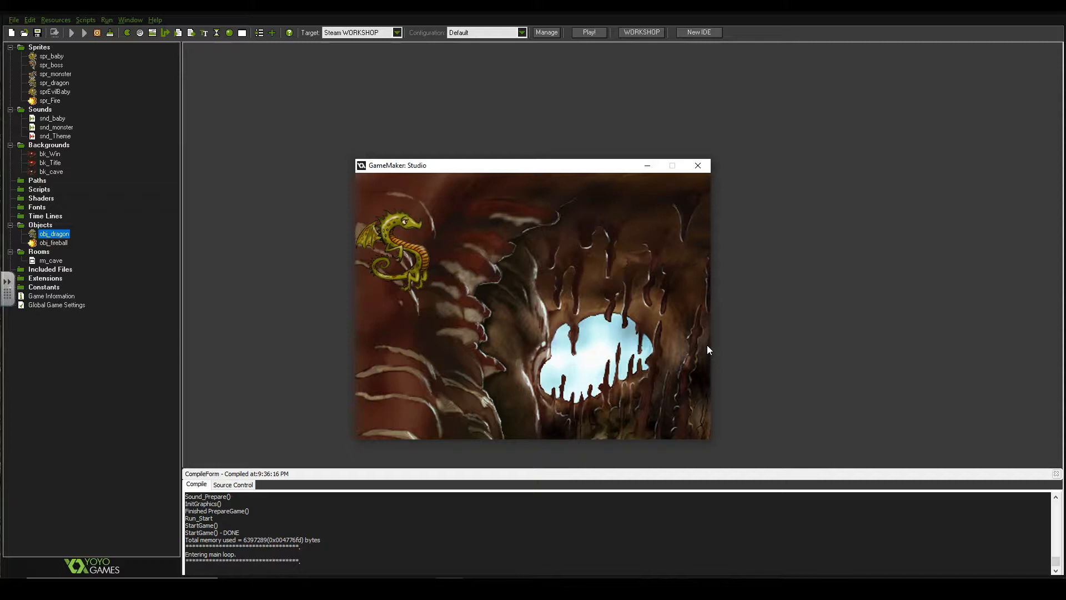
key(Up)
key(Down)
key(space)
key(space)
key(space)
key(Up)
key(space)
key(space)
key(space)
key(Down)
key(space)
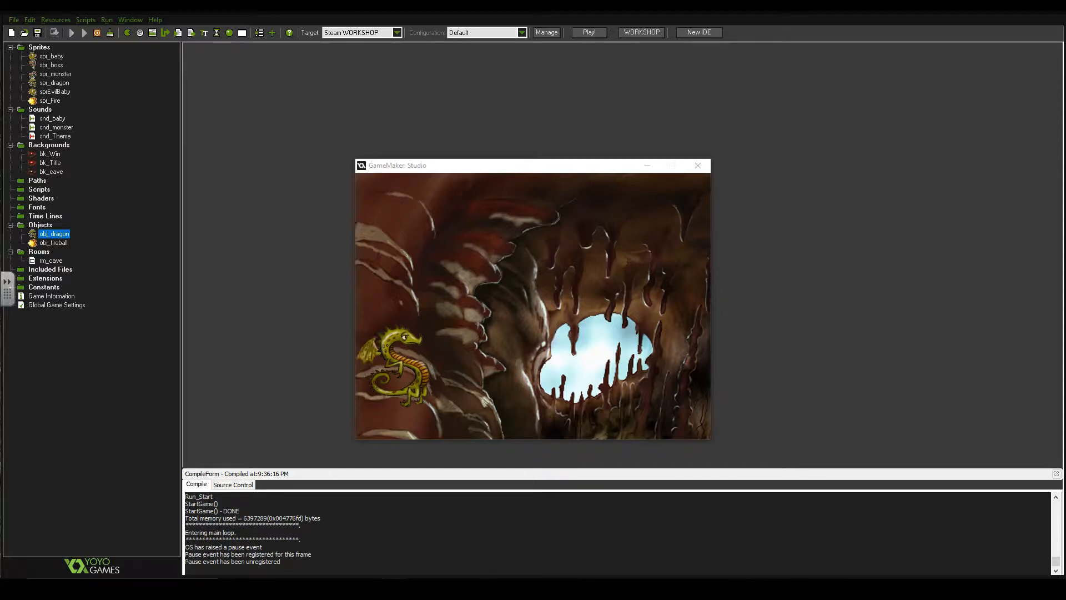
Step: Create a new object named obj_boss and assign it the spr_boss sprite
right_click(42, 225)
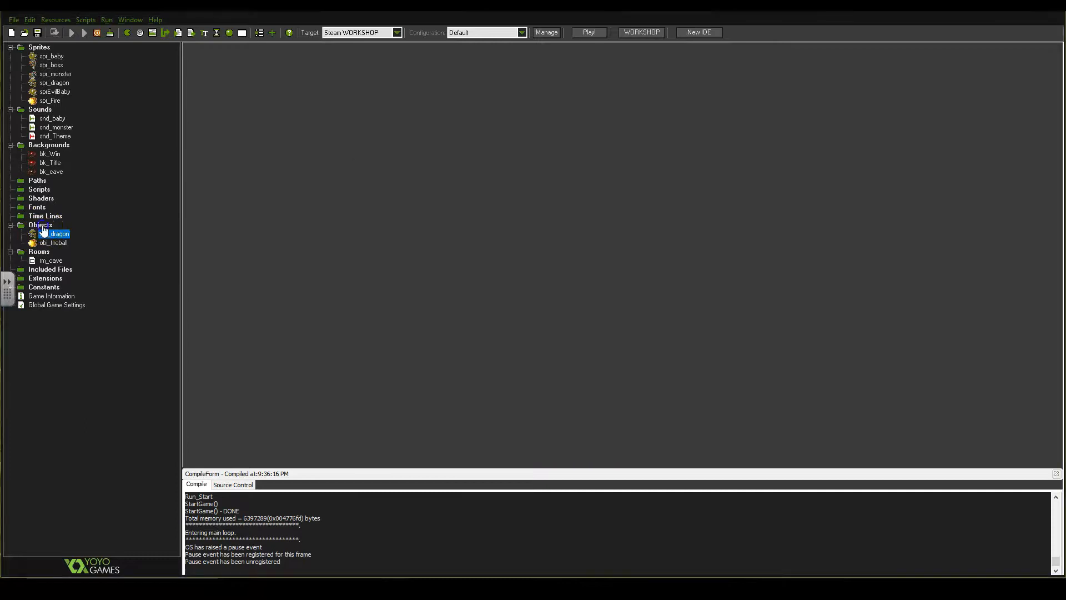
click(46, 234)
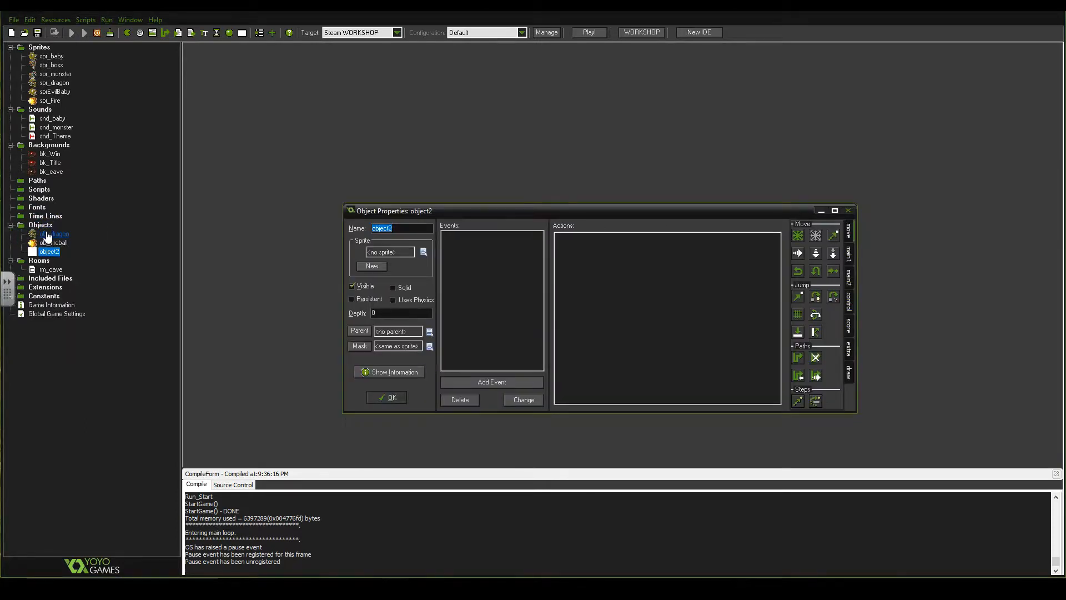
text(obj_boss)
click(423, 251)
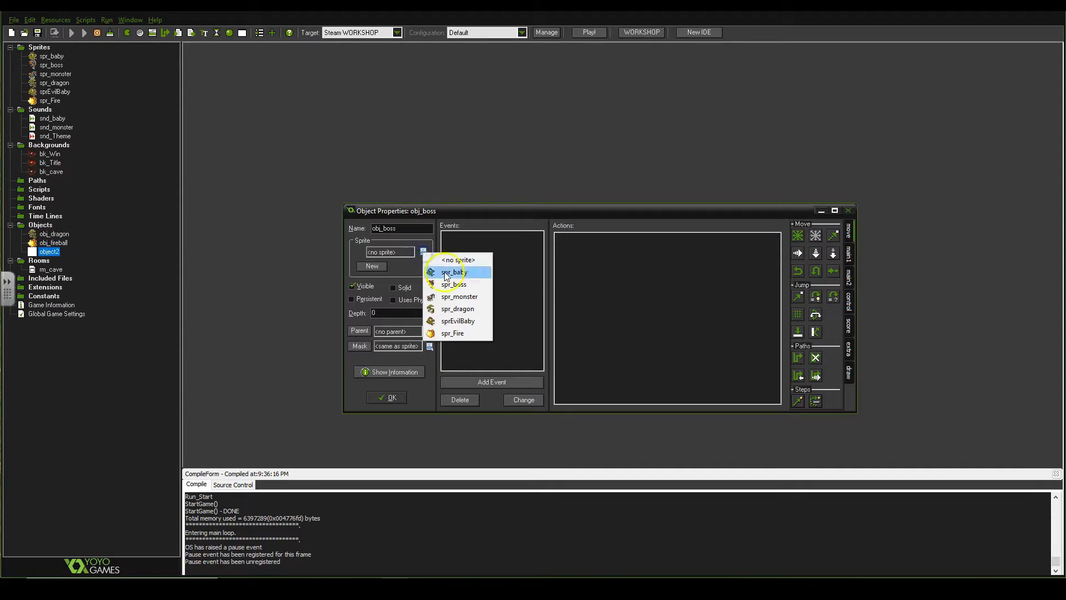
click(463, 284)
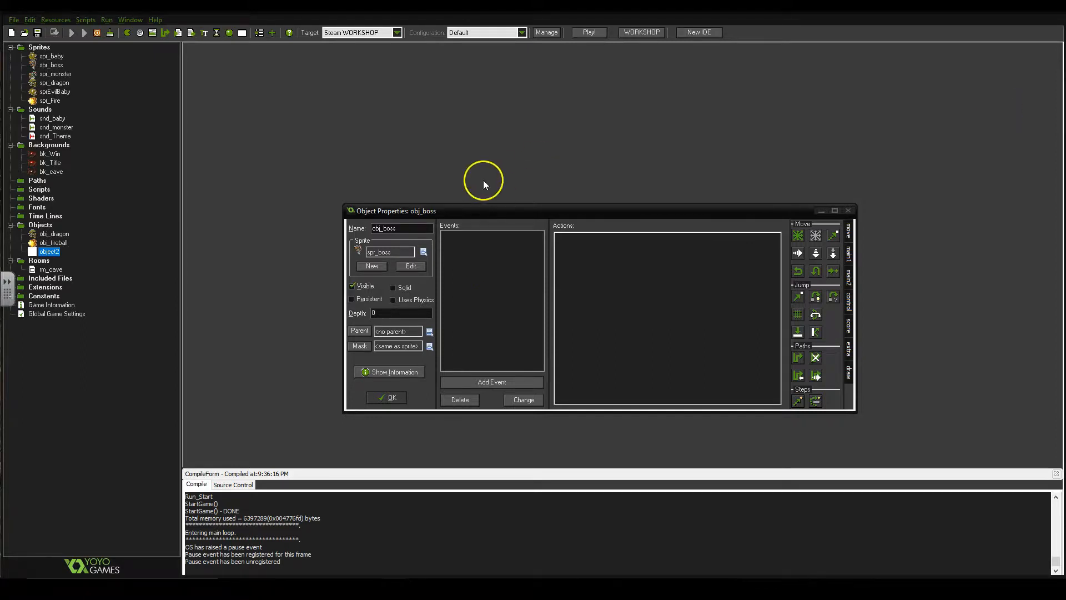
Step: Add a Create event to obj_boss with a Move Fixed action at speed 8
click(510, 278)
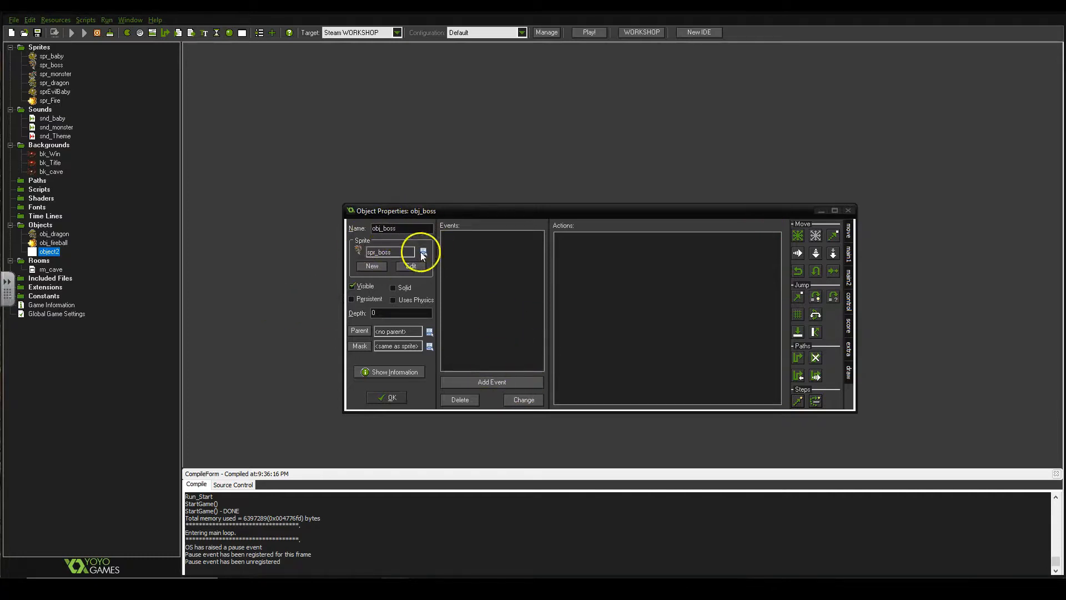
click(491, 382)
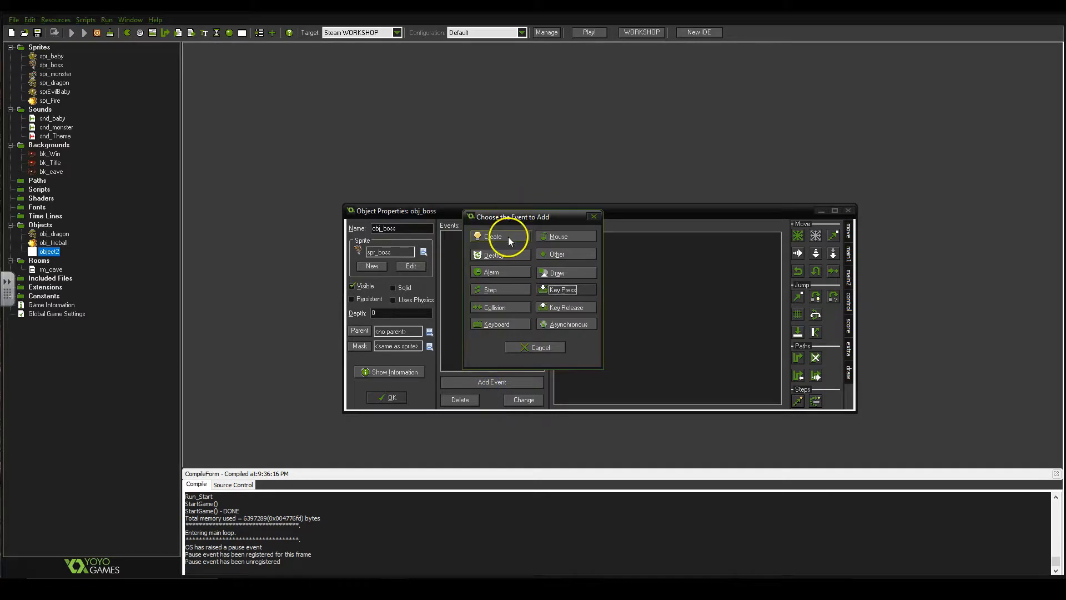
click(503, 236)
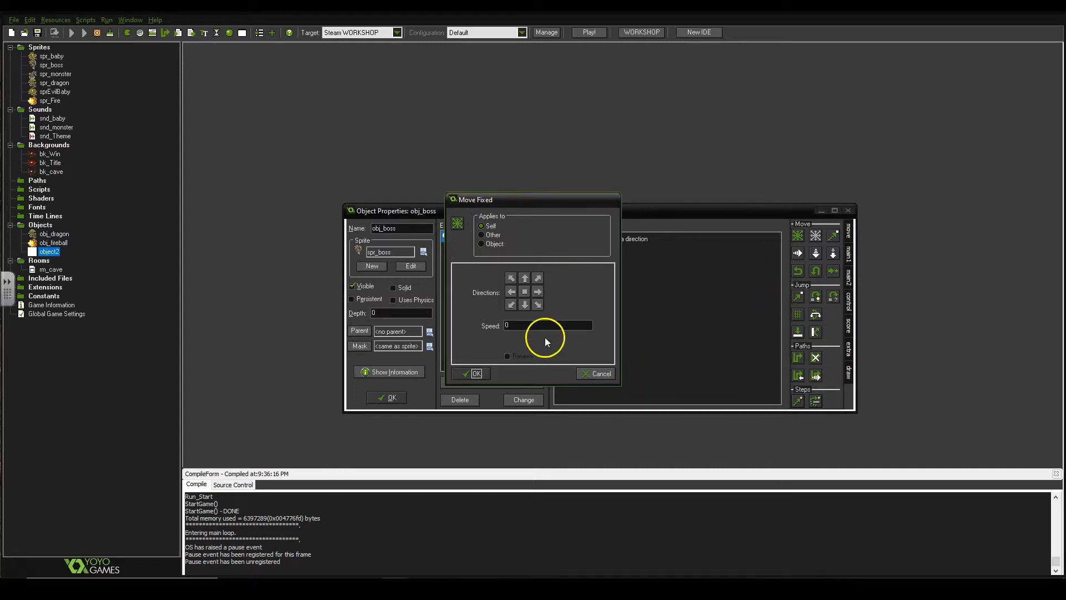
double_click(523, 325)
text(8)
click(481, 374)
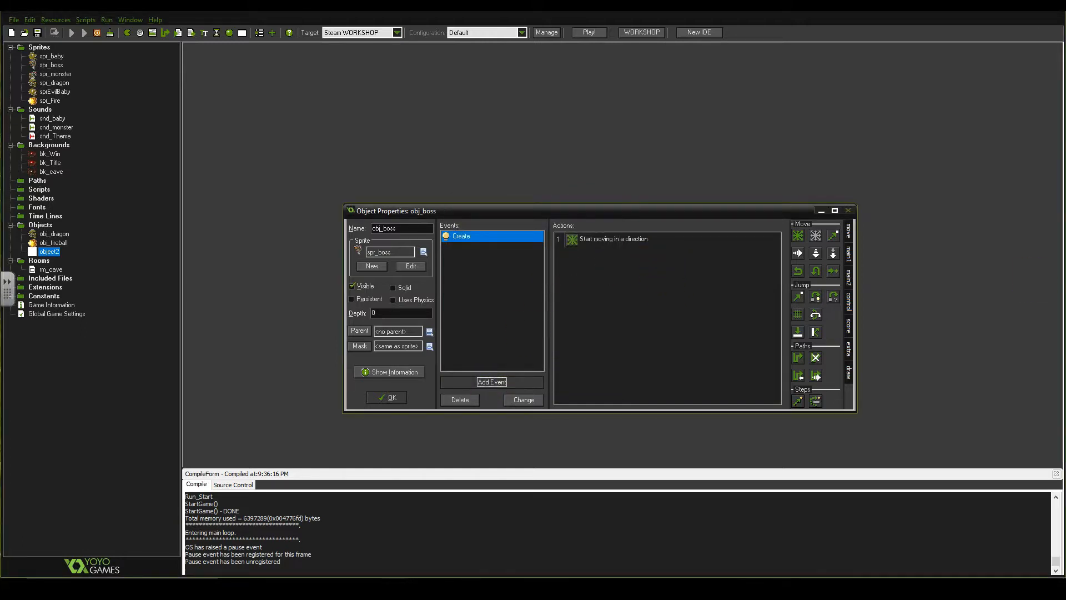
click(394, 588)
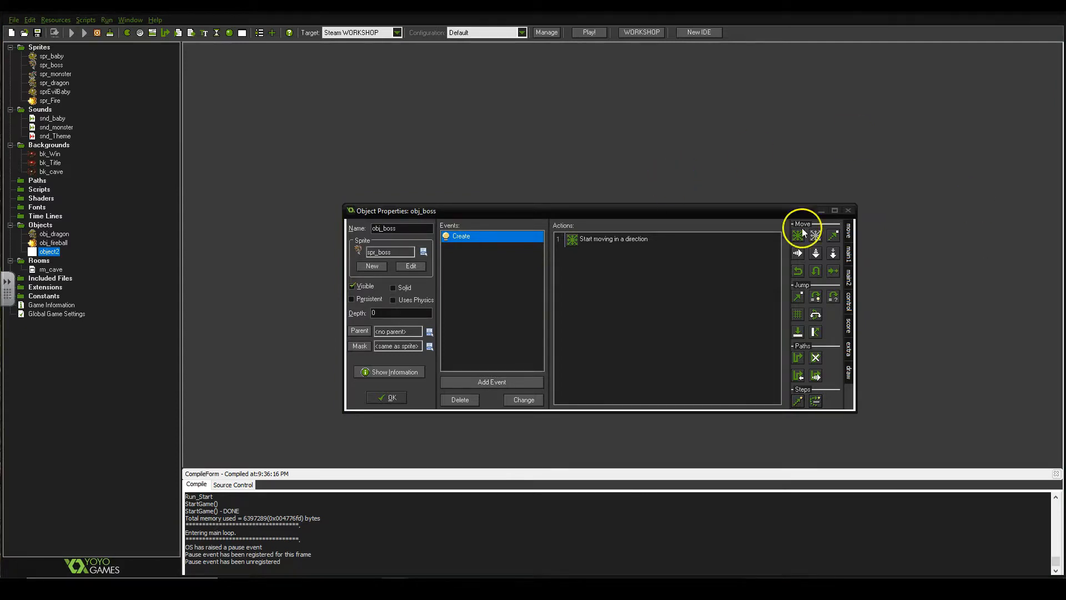
Step: Add an Intersect Boundary event to obj_boss with a Reverse Vertical action applied to Self, and save the object
click(492, 382)
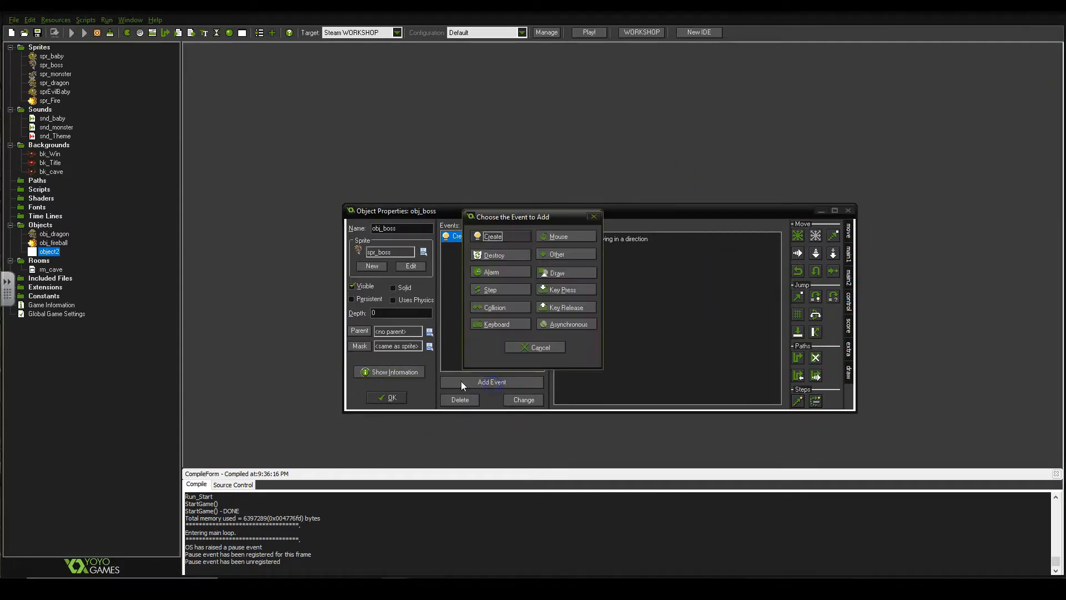
click(565, 254)
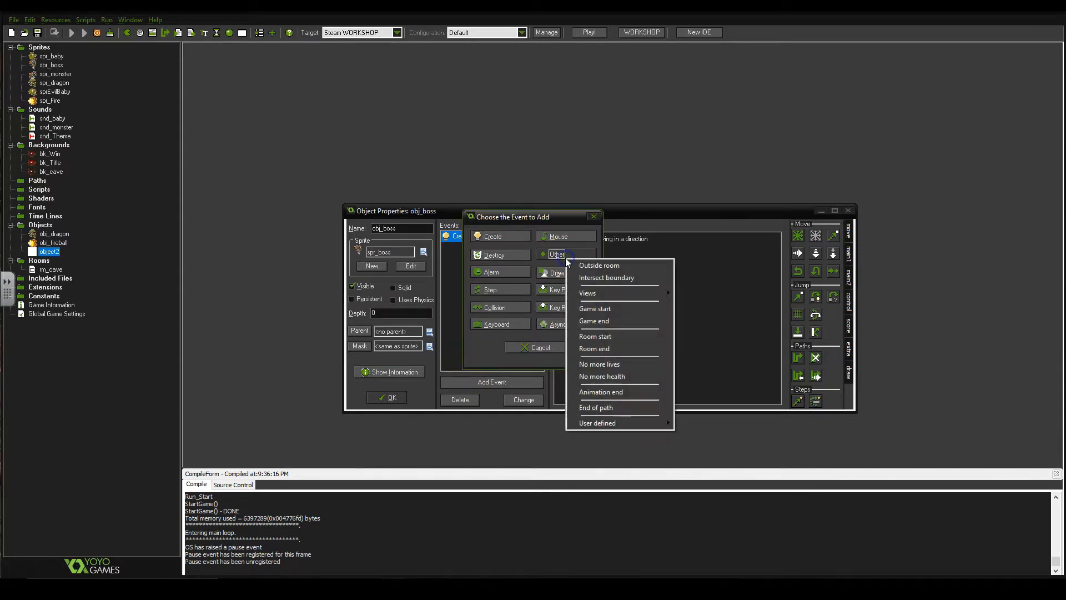
click(605, 277)
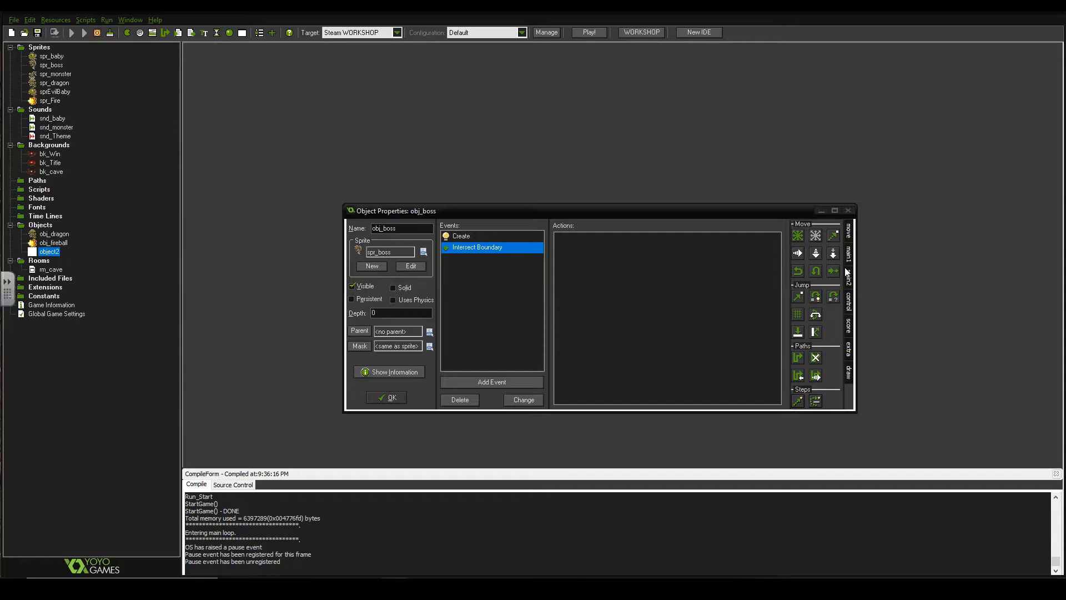
click(808, 230)
click(815, 271)
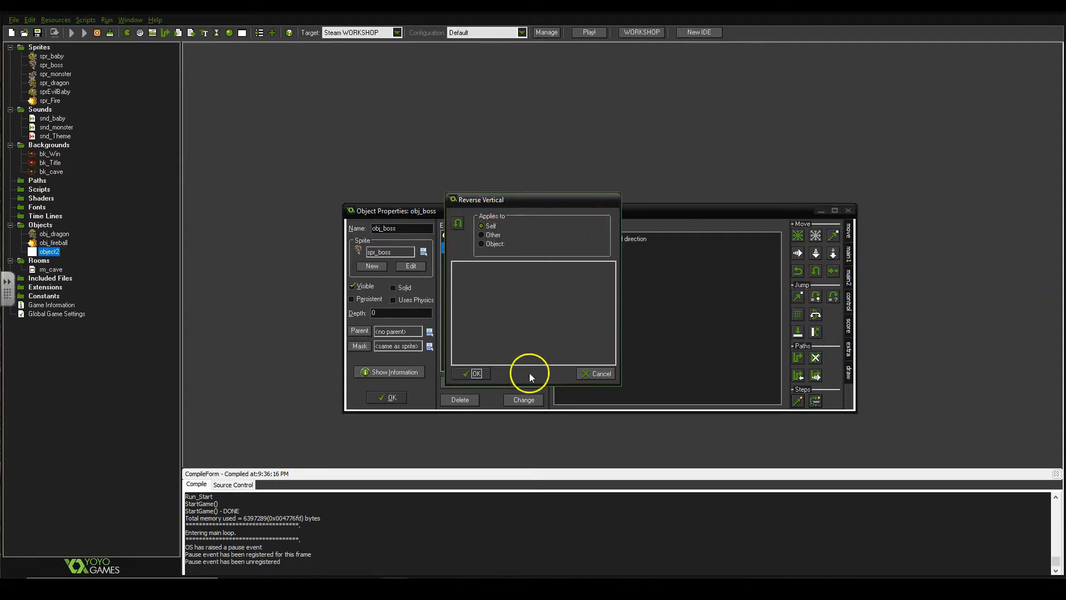
click(474, 373)
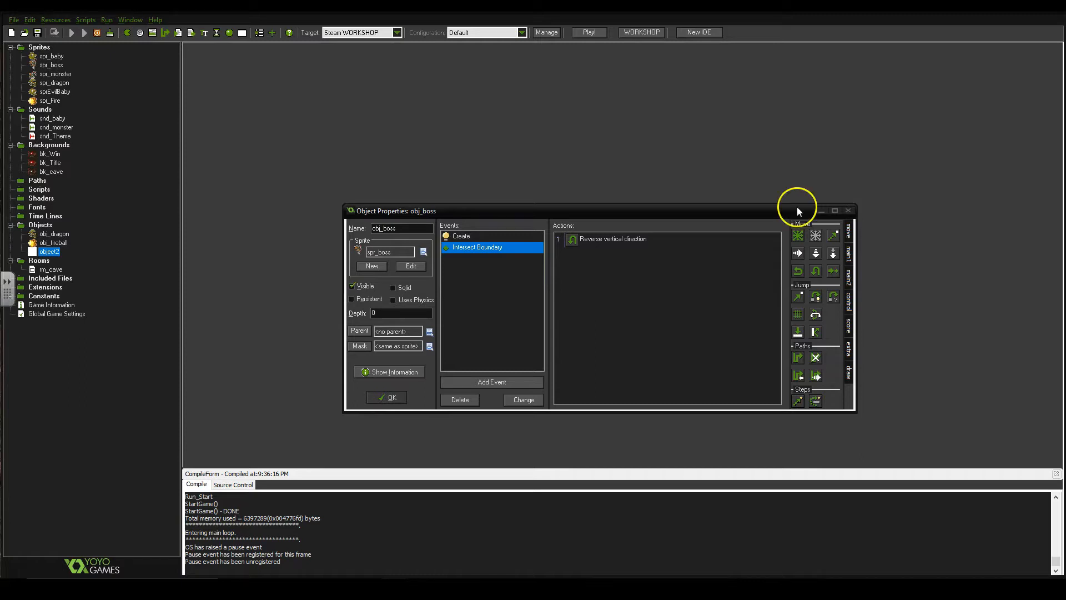
click(392, 401)
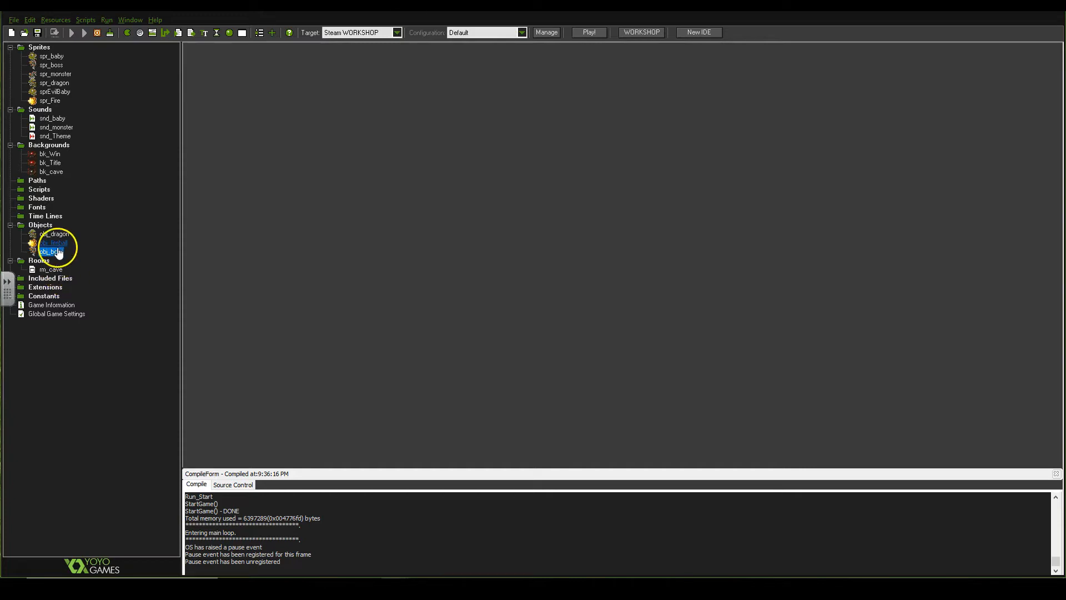
Step: Place one obj_boss instance in rm_cave near the room's right edge, level with the dragon, and save the room
double_click(51, 269)
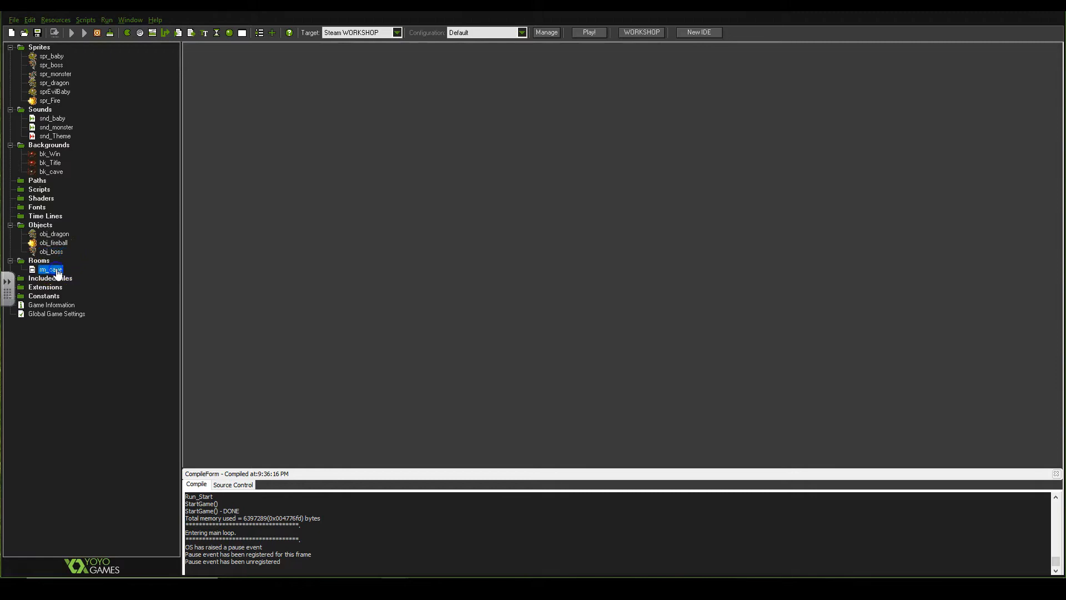
drag(631, 226, 512, 73)
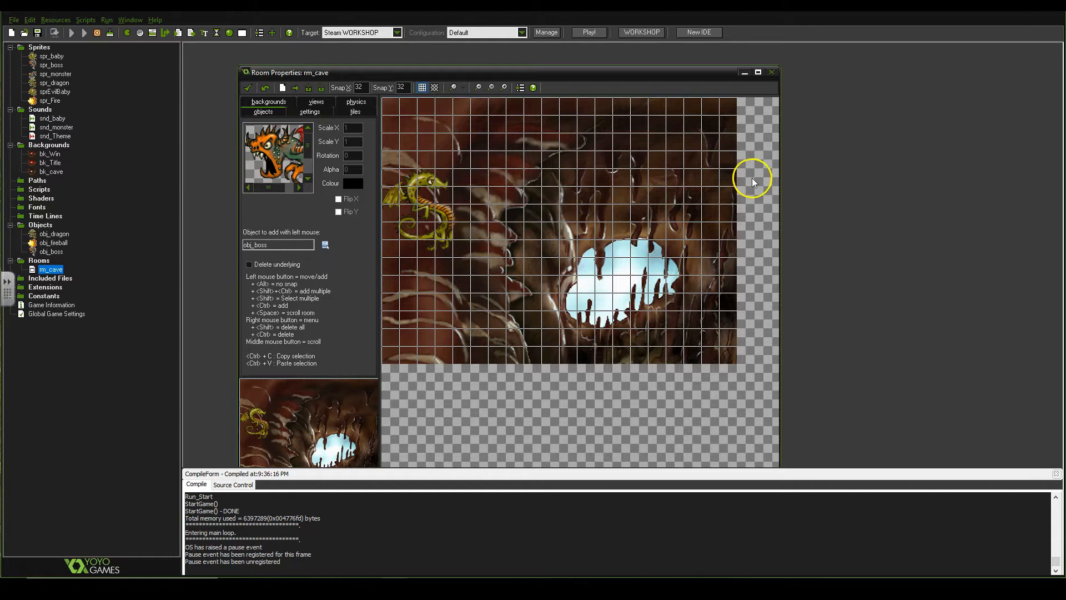
click(708, 188)
drag(740, 224, 702, 196)
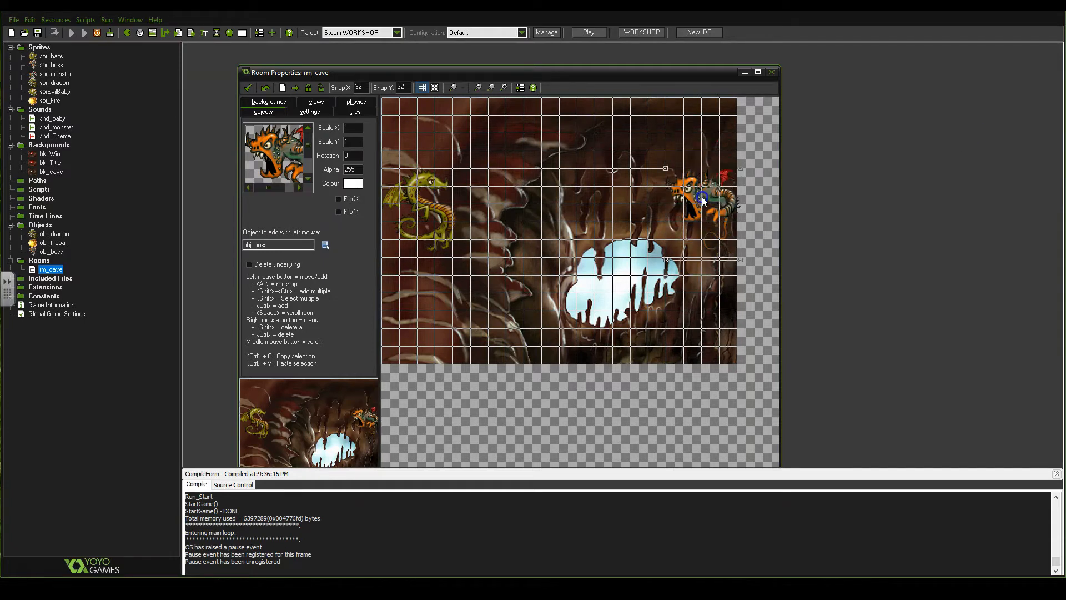
drag(422, 200, 423, 199)
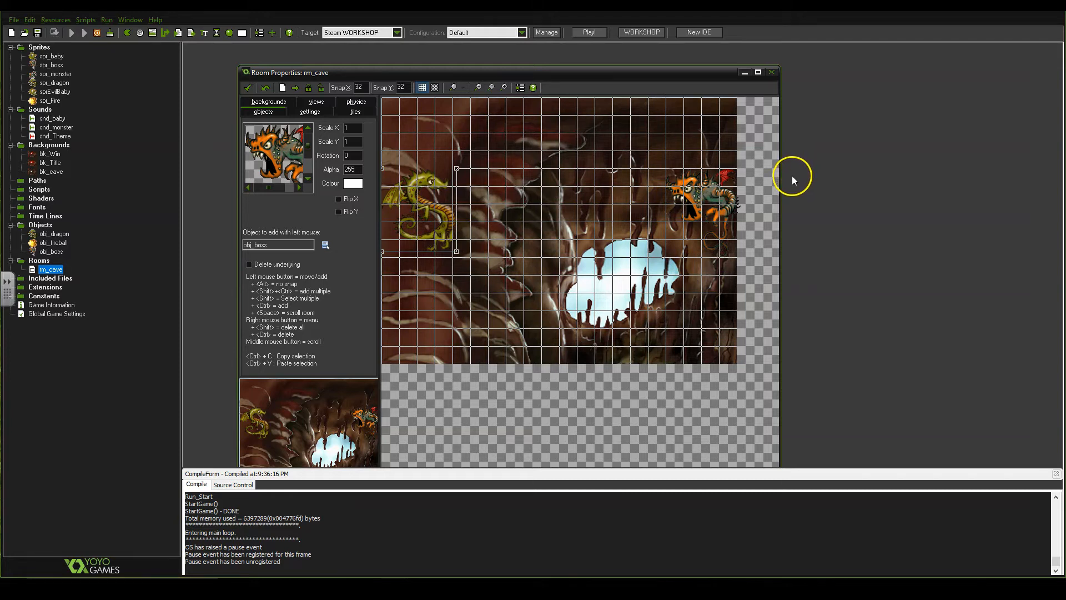
click(248, 87)
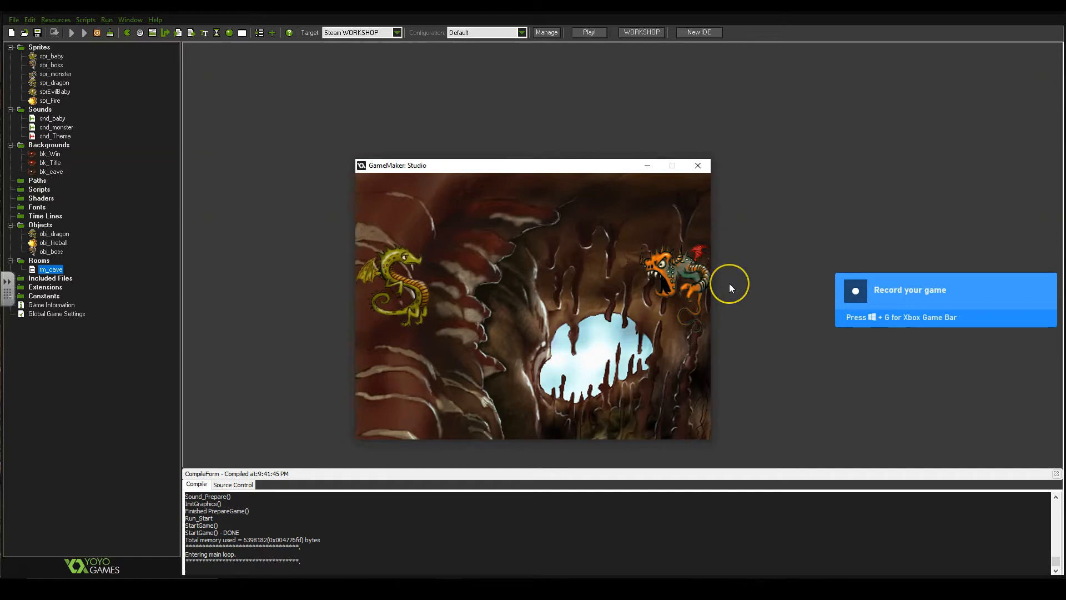
Step: Run the game, move the dragon up and down while checking the boss's movement, and close it
key(Up)
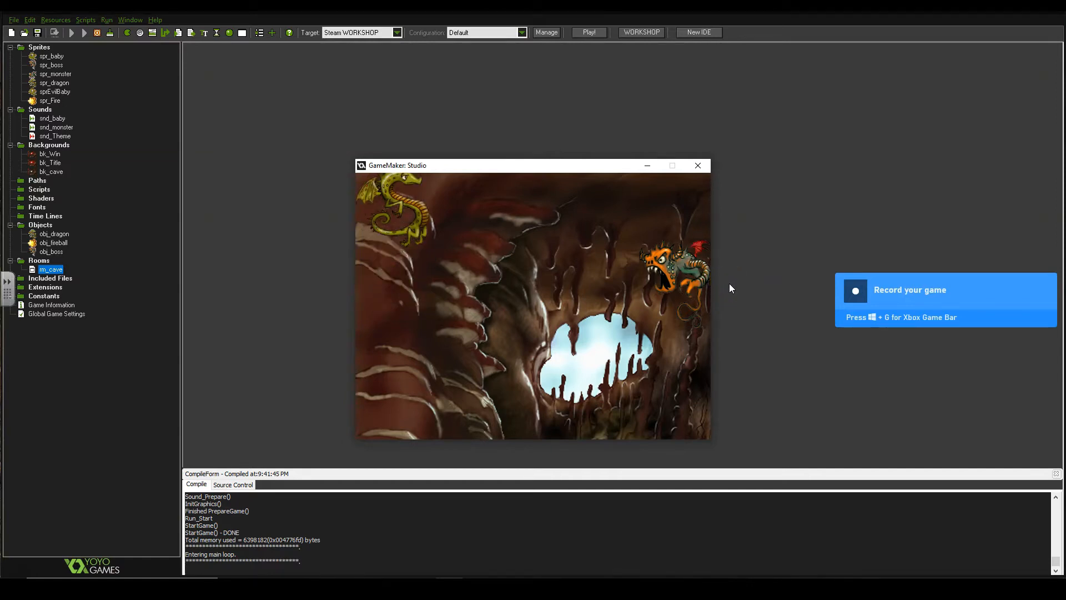
key(Down)
key(Up)
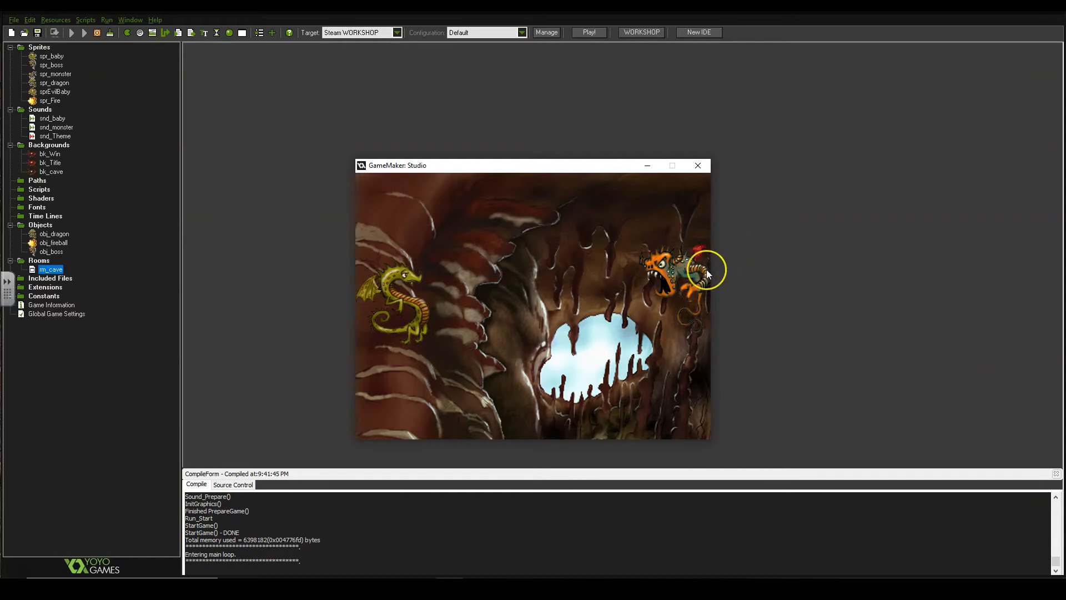
click(695, 168)
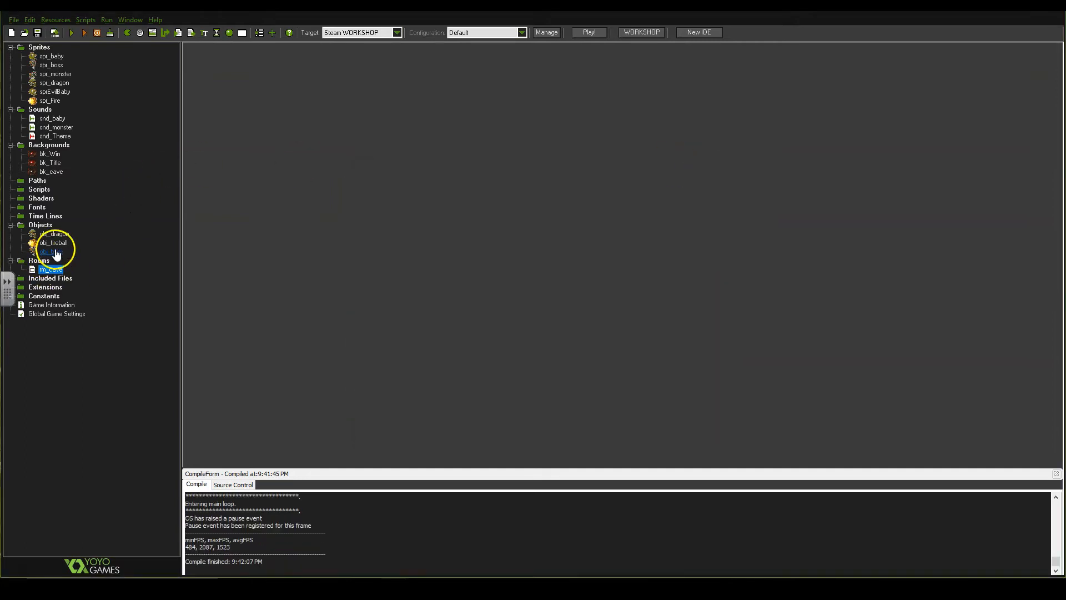
Step: Move the boss in rm_cave one grid cell left so it sits fully inside the room, and save the room
double_click(58, 268)
click(683, 210)
drag(684, 213, 666, 199)
click(702, 82)
drag(629, 85, 662, 84)
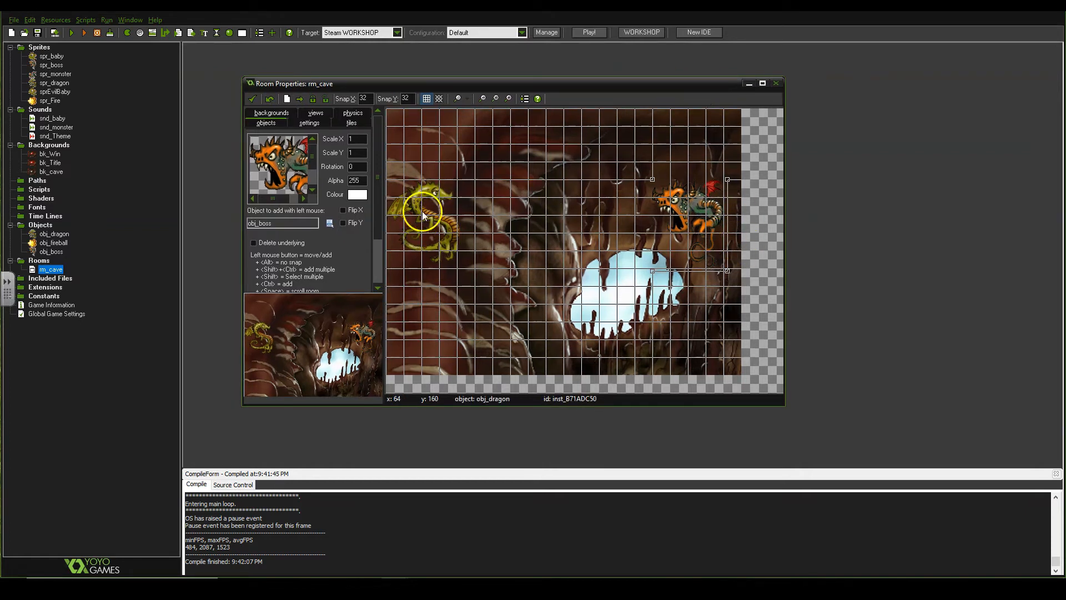
click(252, 99)
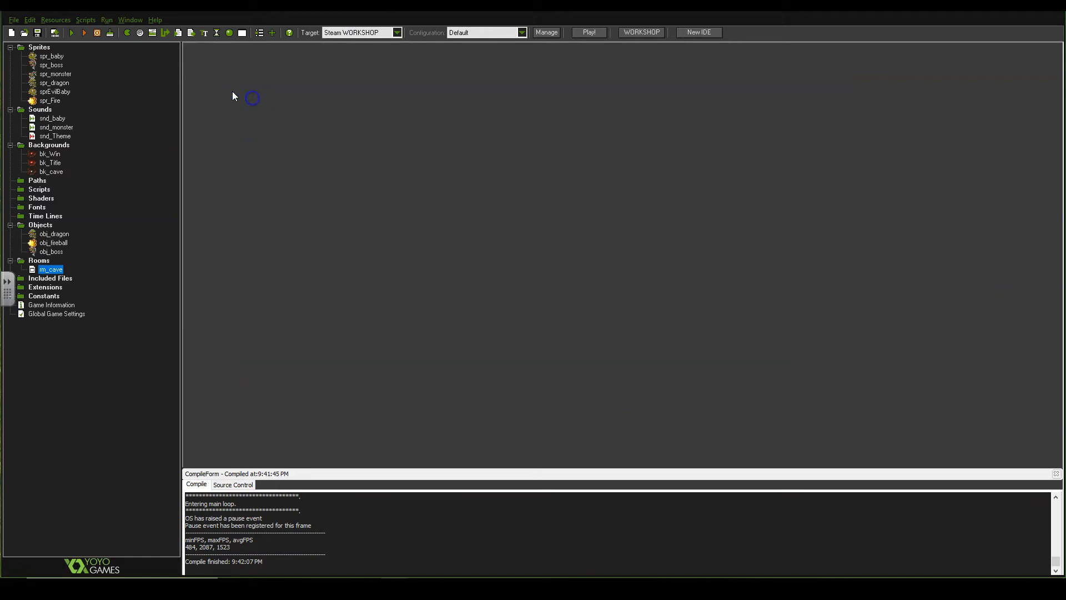
Step: Run the game again to check the repositioned boss's vertical movement
click(76, 34)
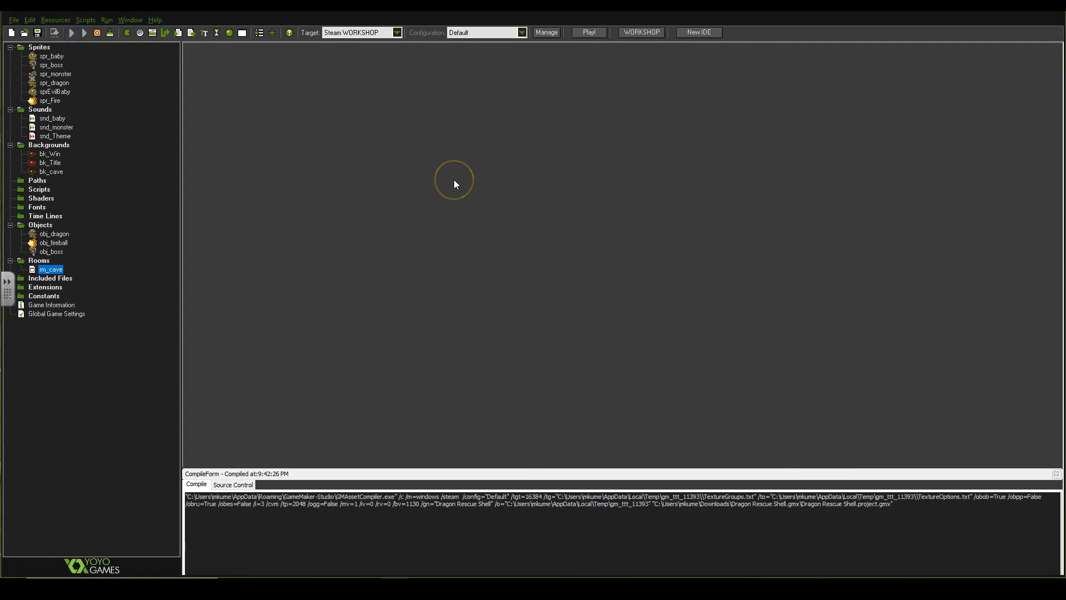